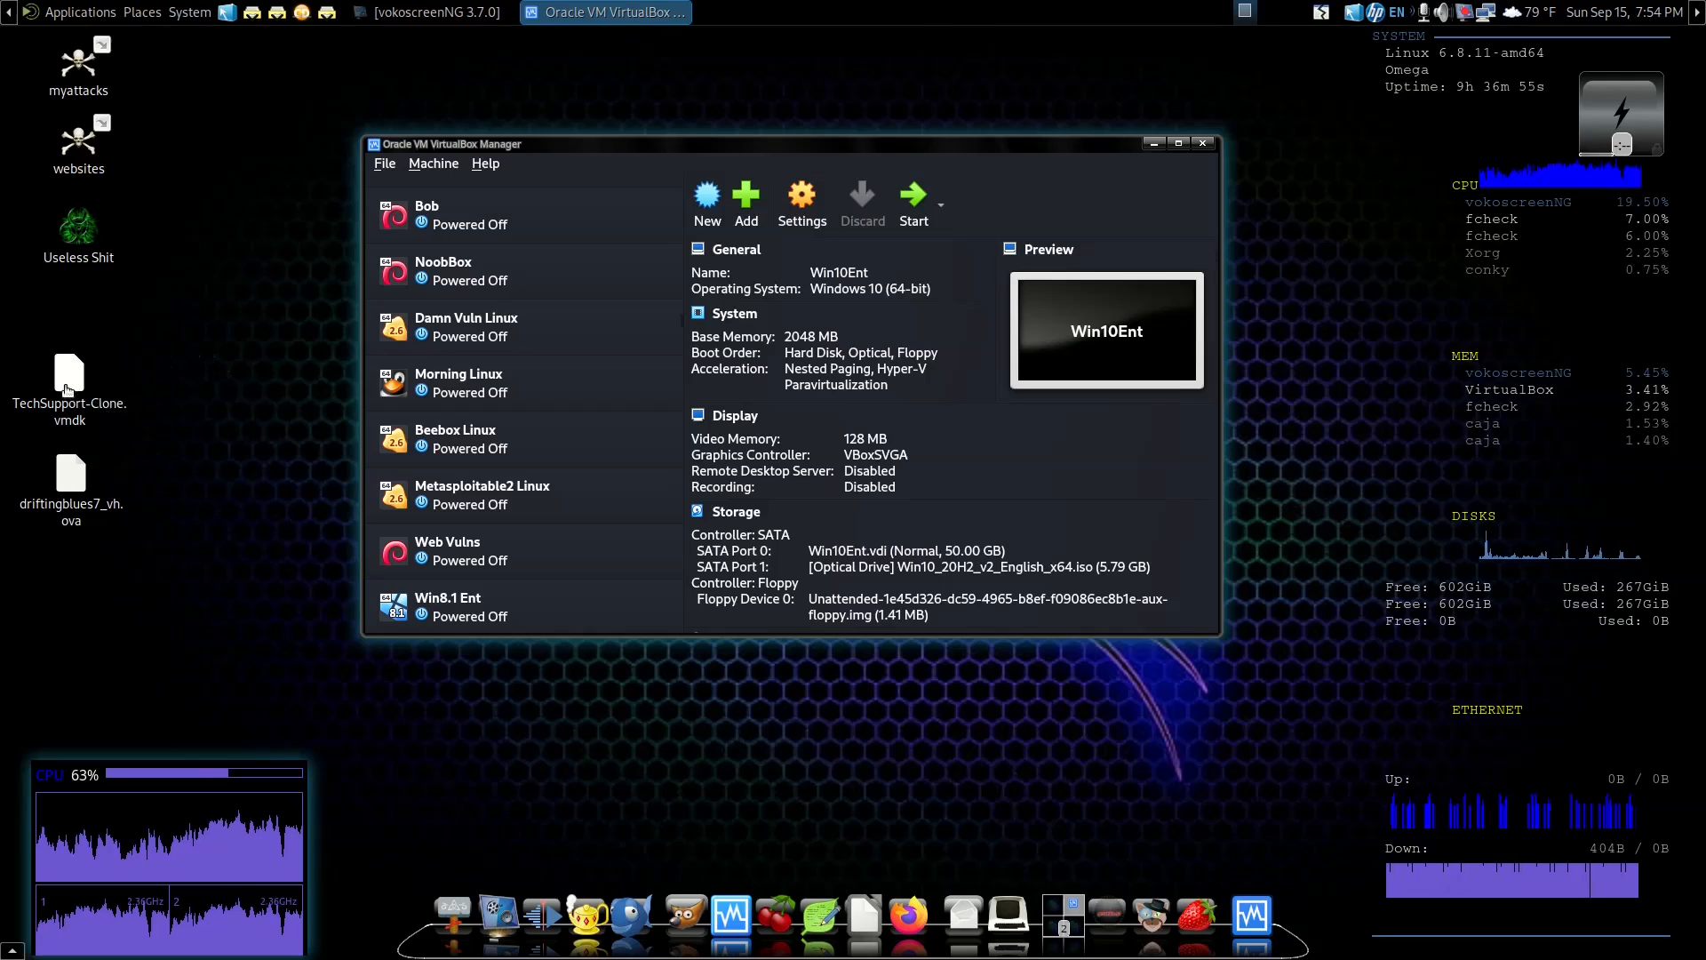
mouse_move(162, 354)
left_mouse_down()
mouse_move(137, 387)
mouse_move(9, 392)
left_mouse_up()
left_click(176, 414)
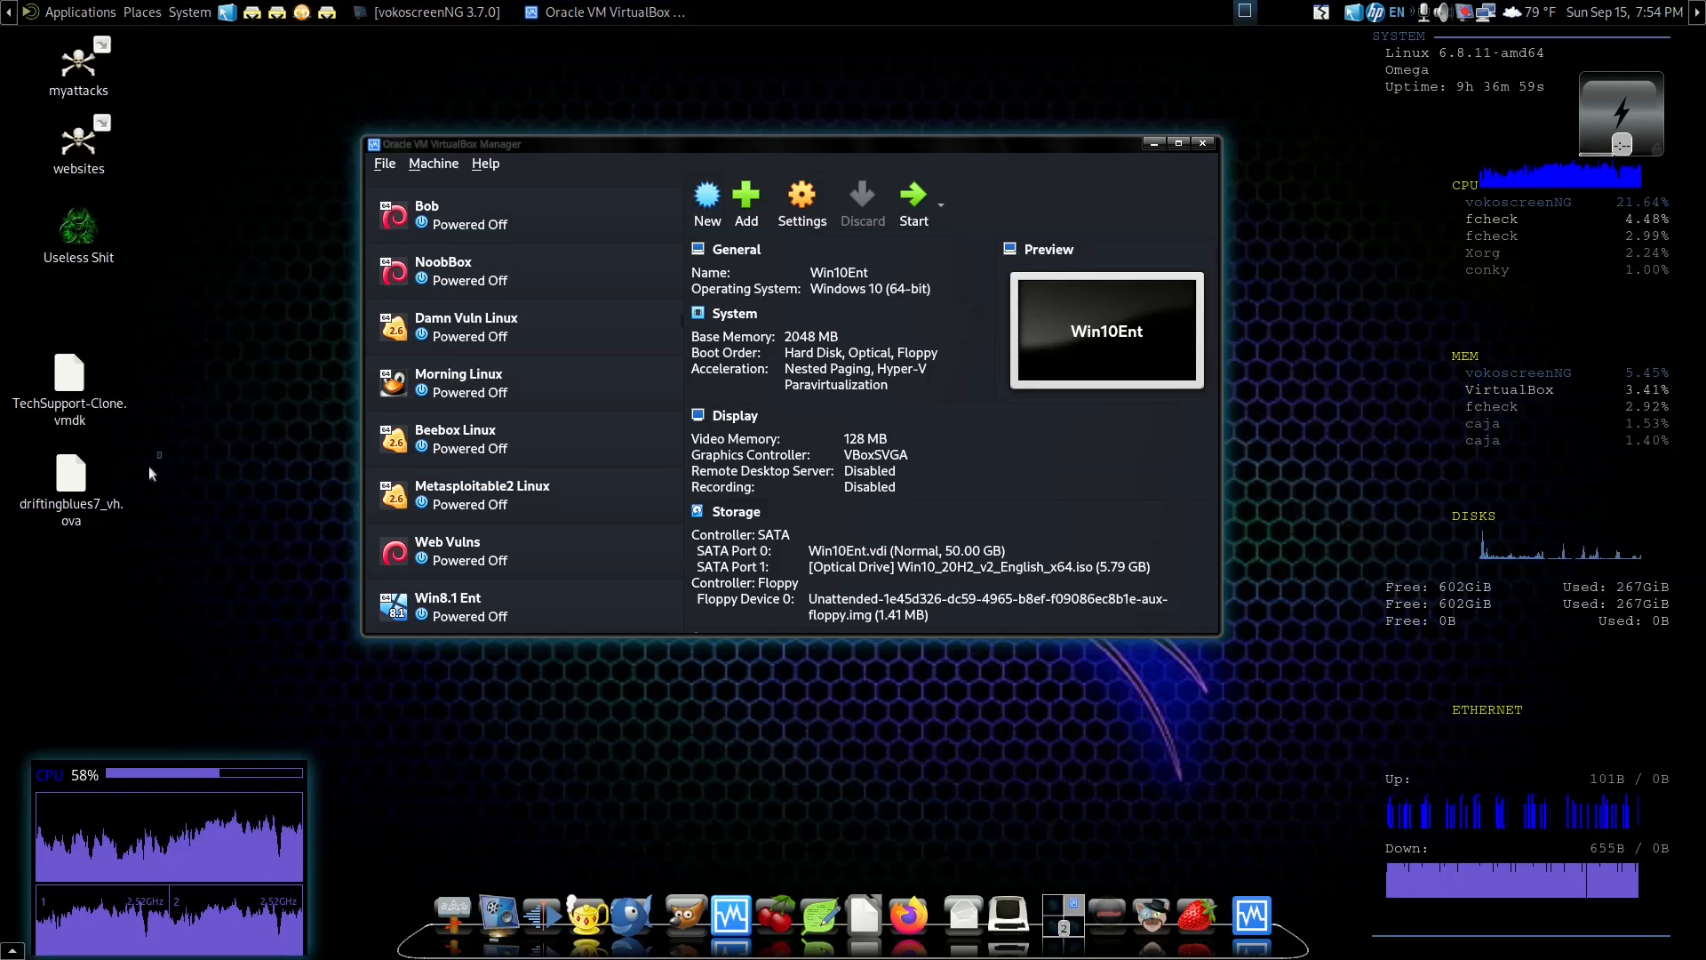
left_click(71, 485)
left_click(195, 423)
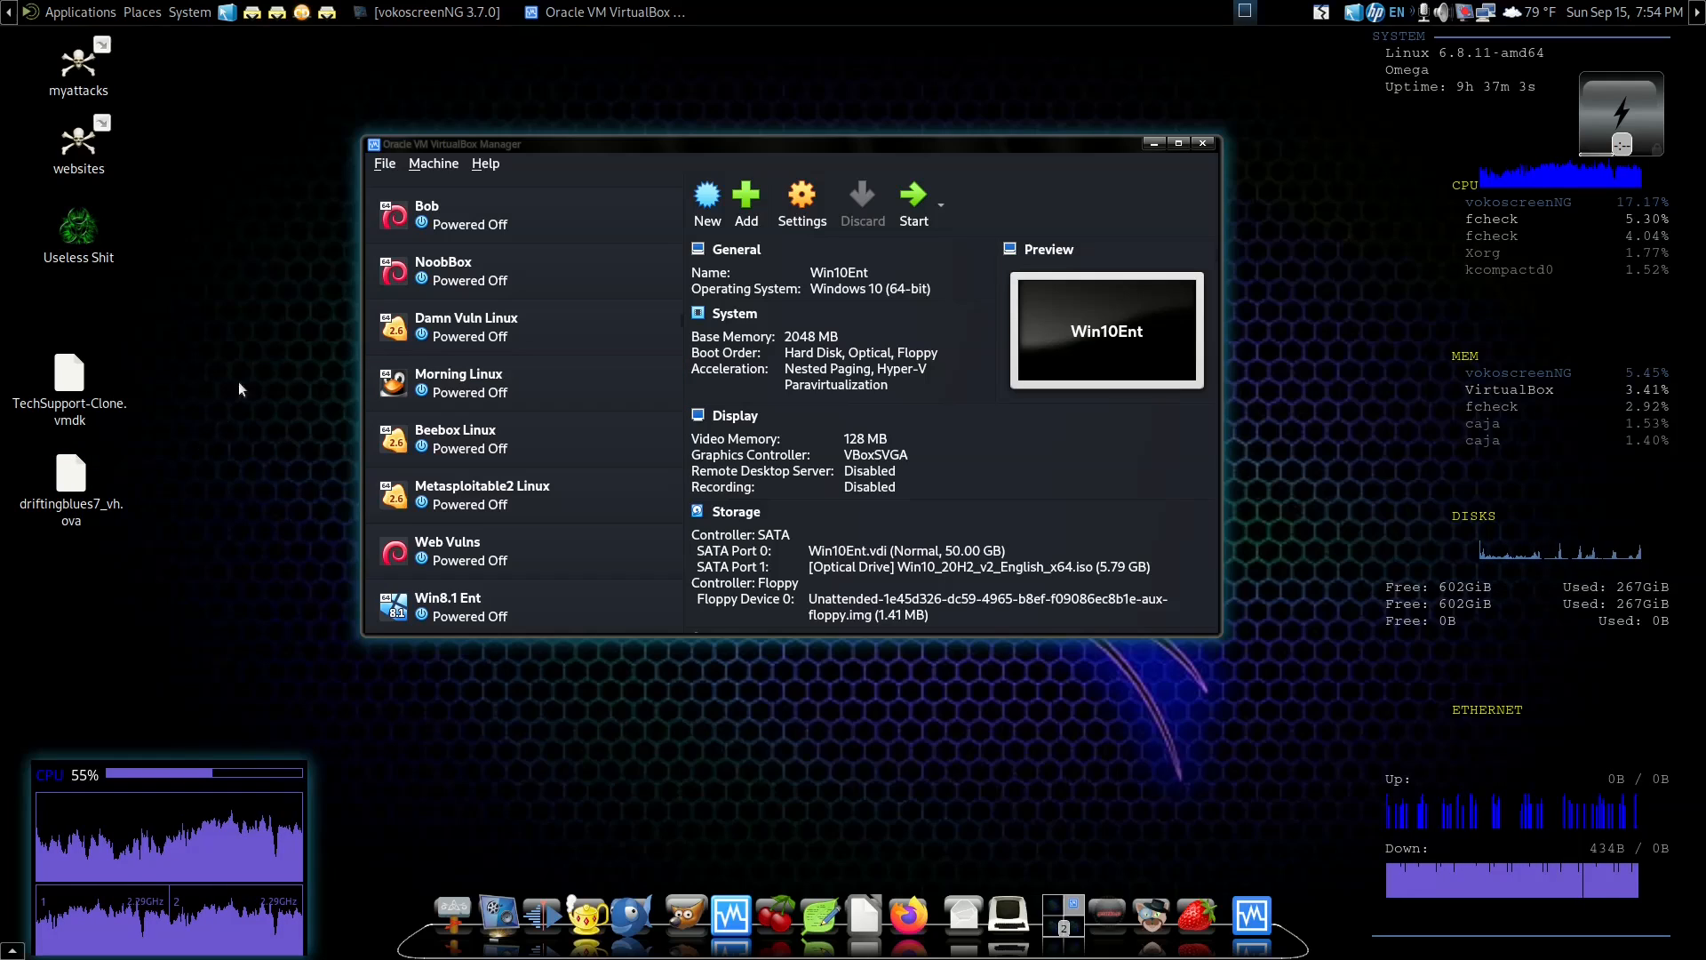
scroll(520, 271, "up", 1)
scroll(520, 275, "down", 5)
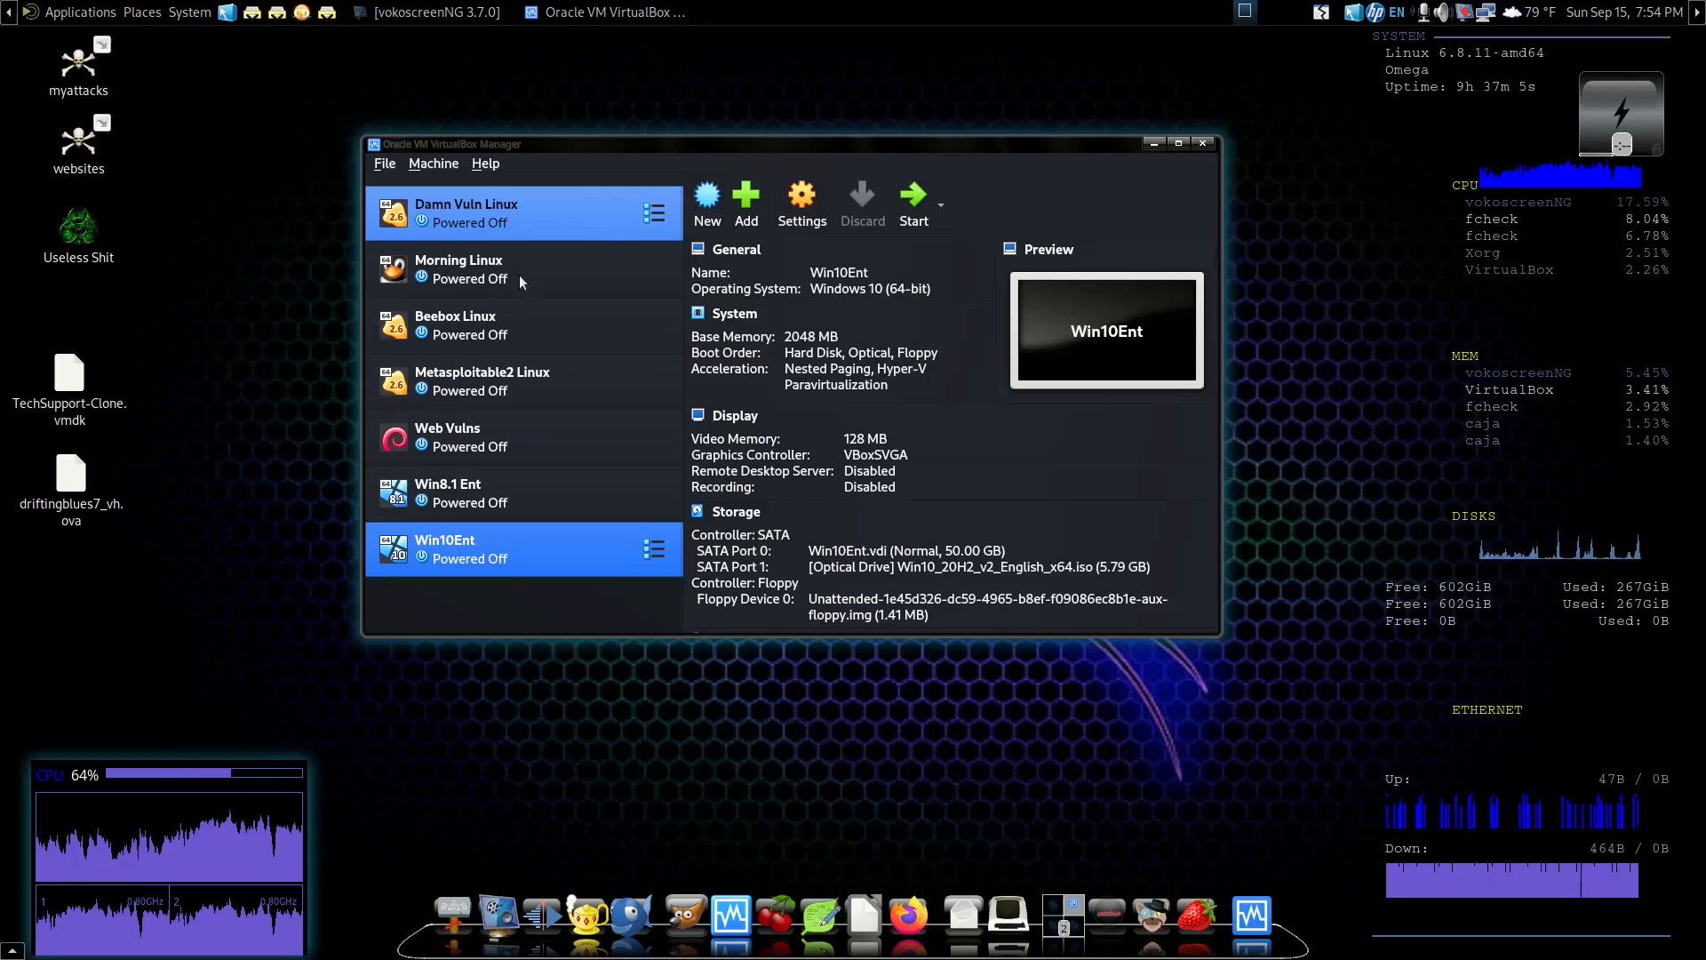
scroll(521, 282, "up", 5)
scroll(519, 275, "up", 1)
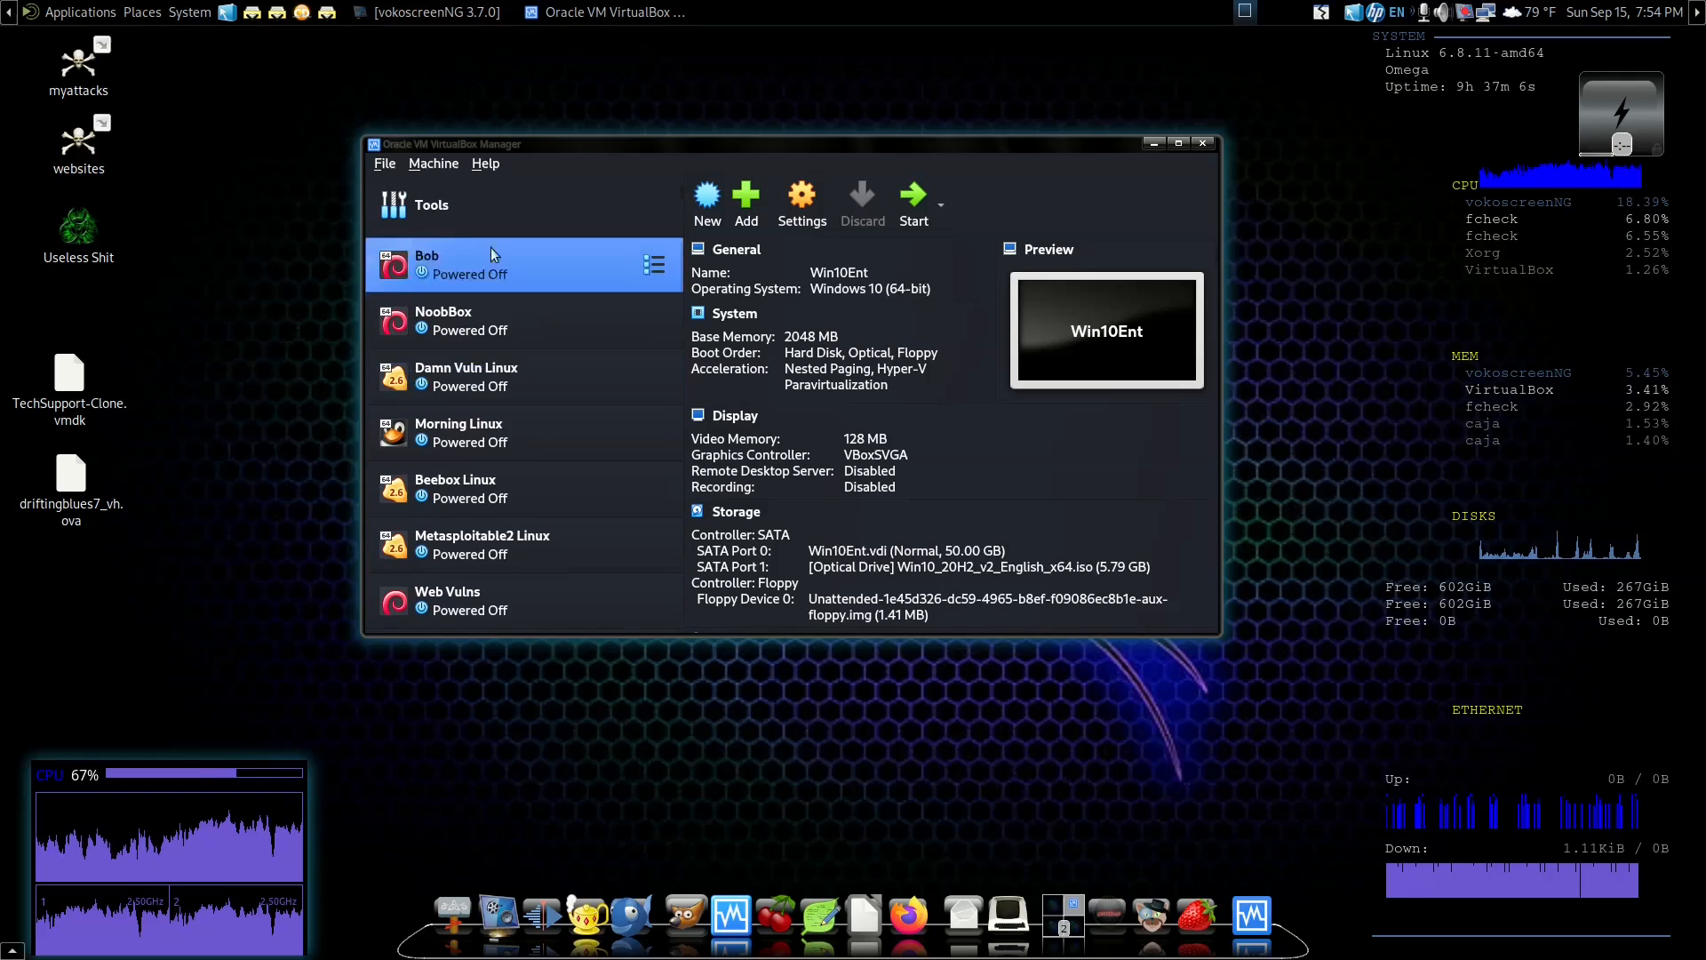
Import the driftingblues7_vh.ova appliance from the Desktop folder with the default import settings
left_click(385, 166)
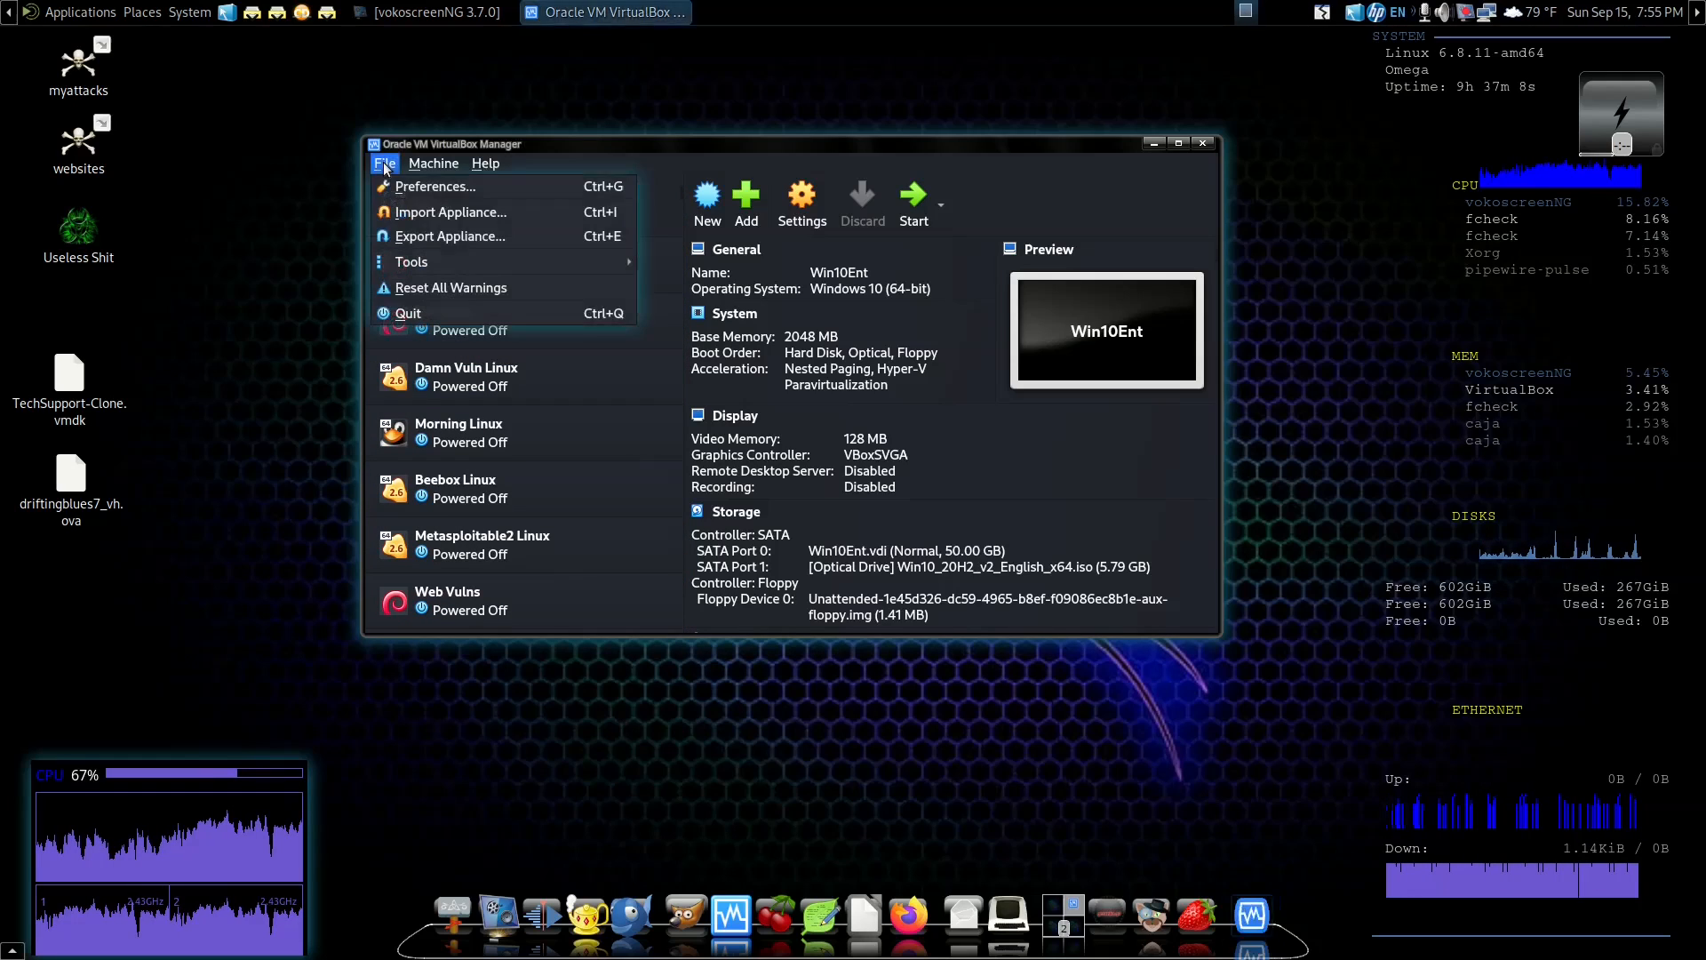
left_click(412, 215)
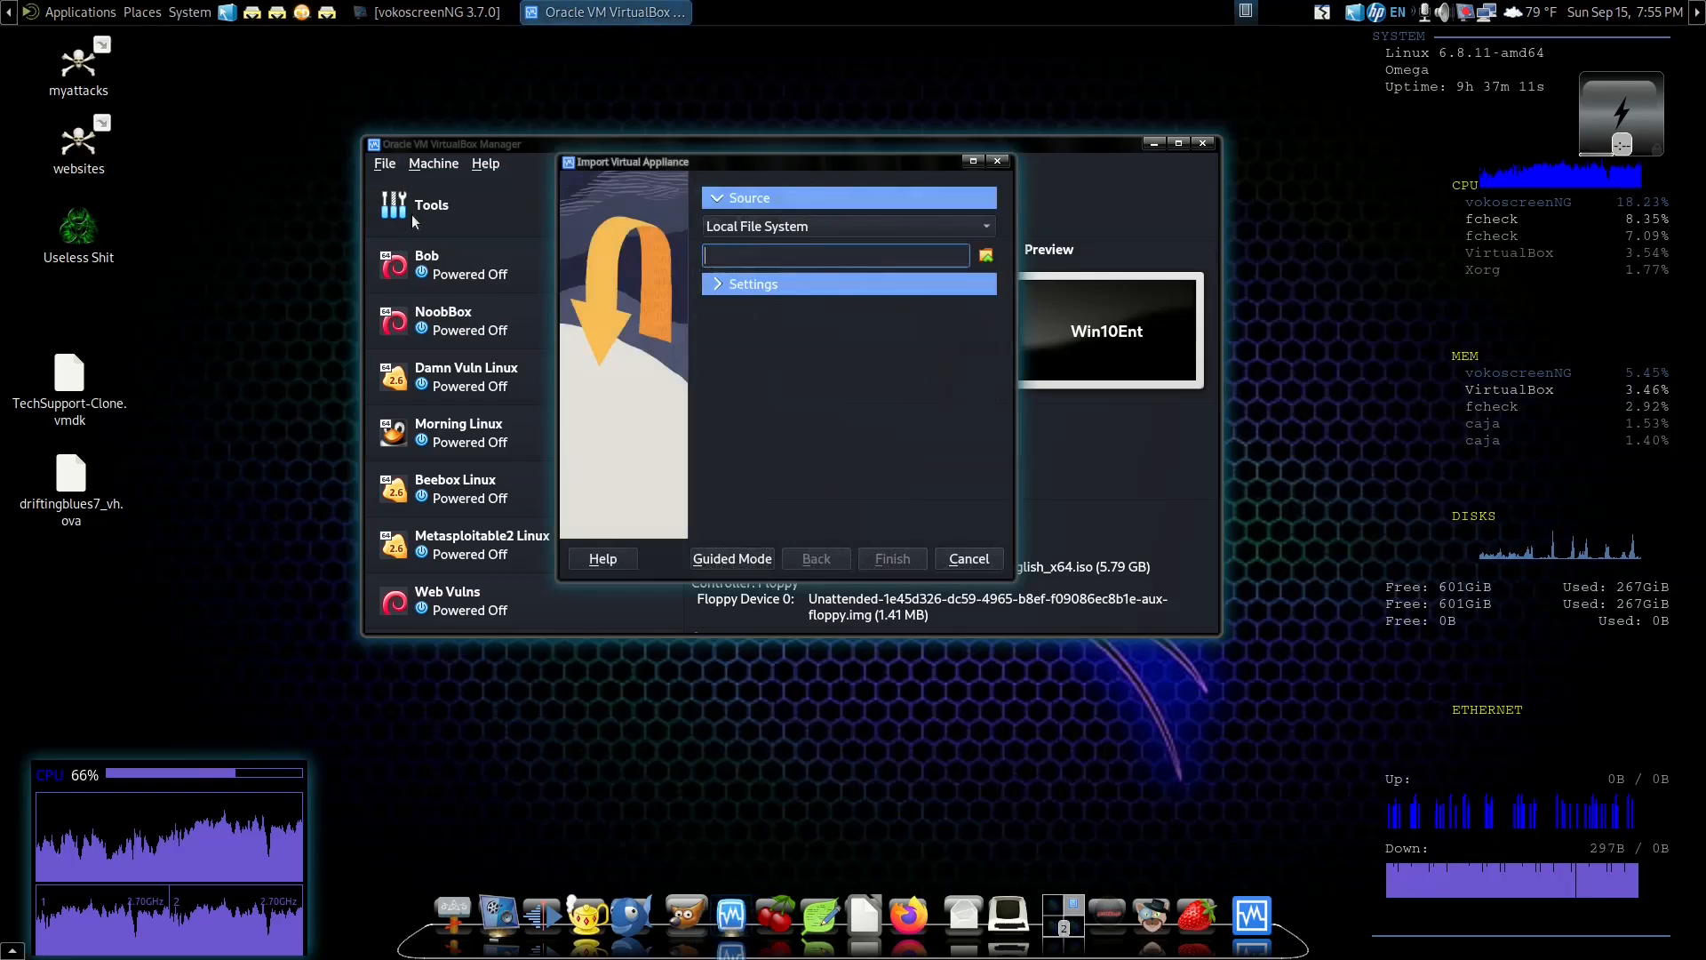
left_click(986, 256)
left_click(478, 229)
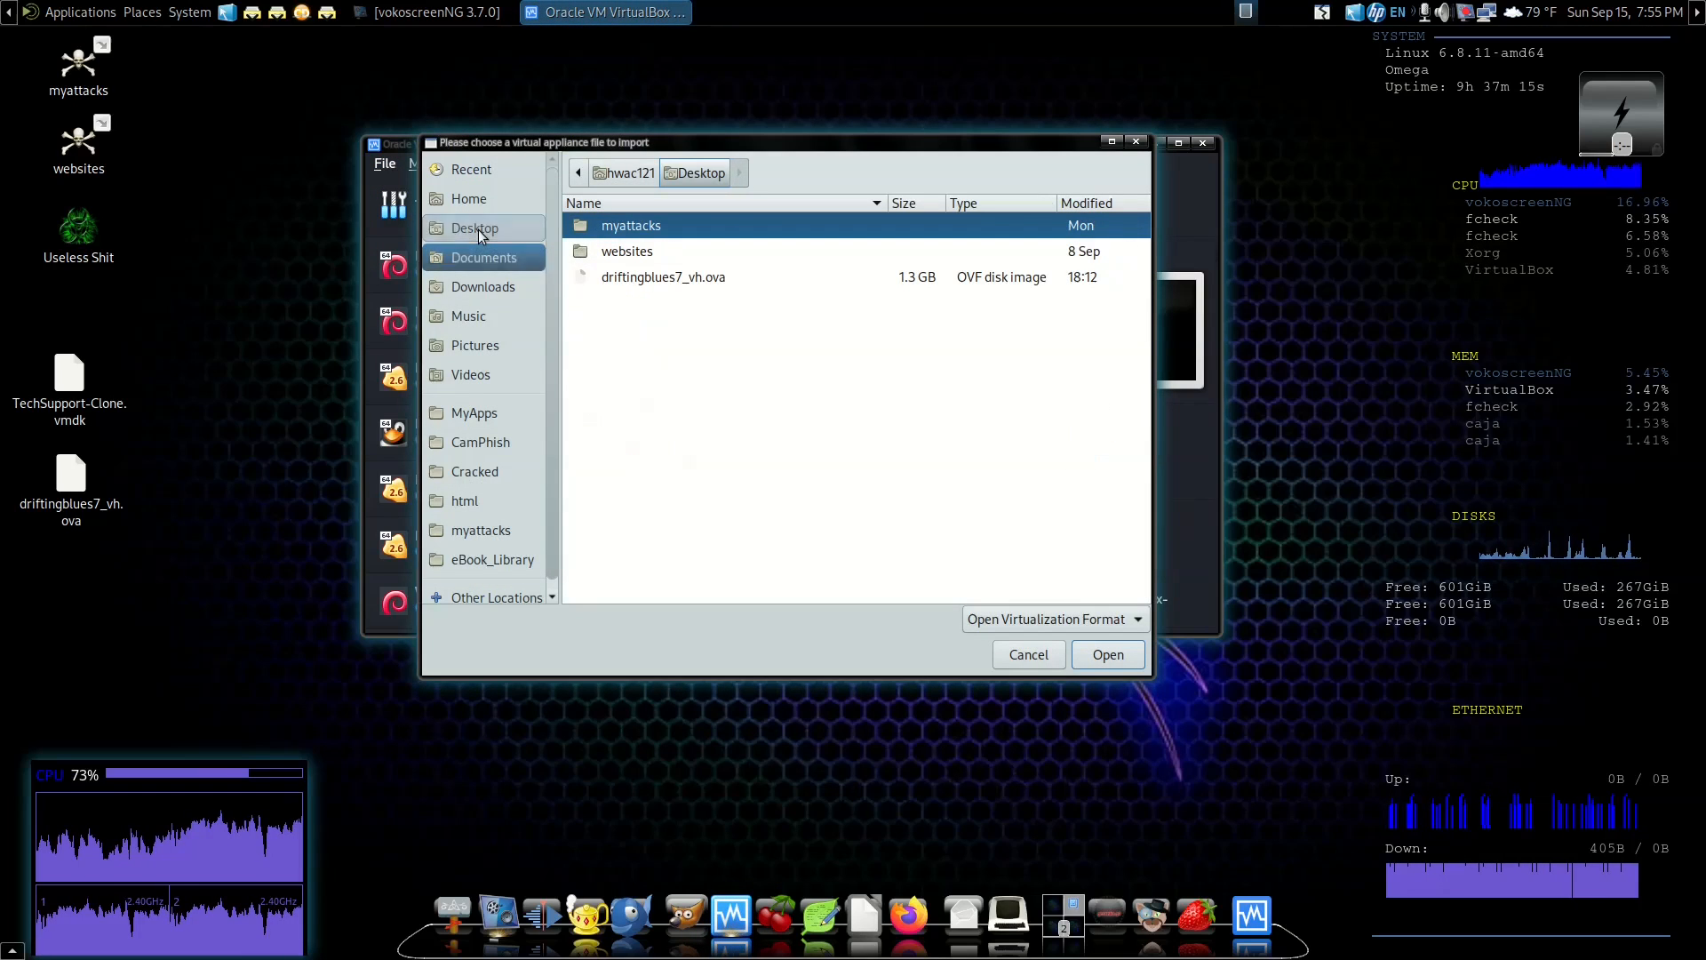
left_click(593, 274)
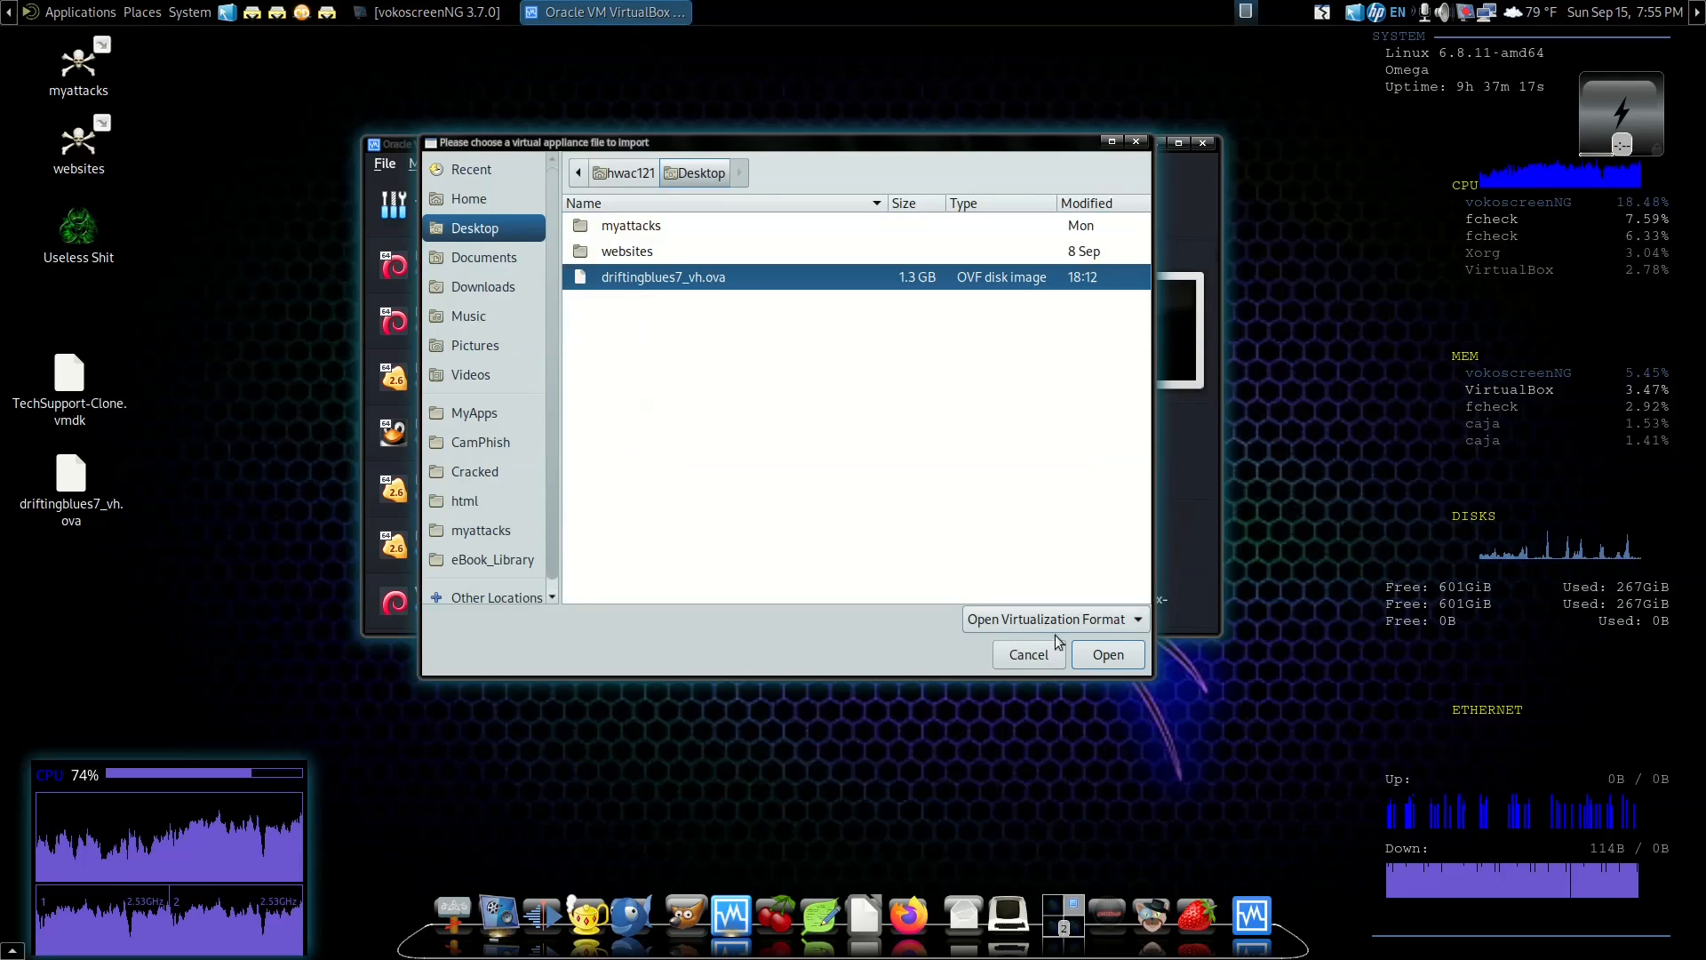
left_click(1099, 656)
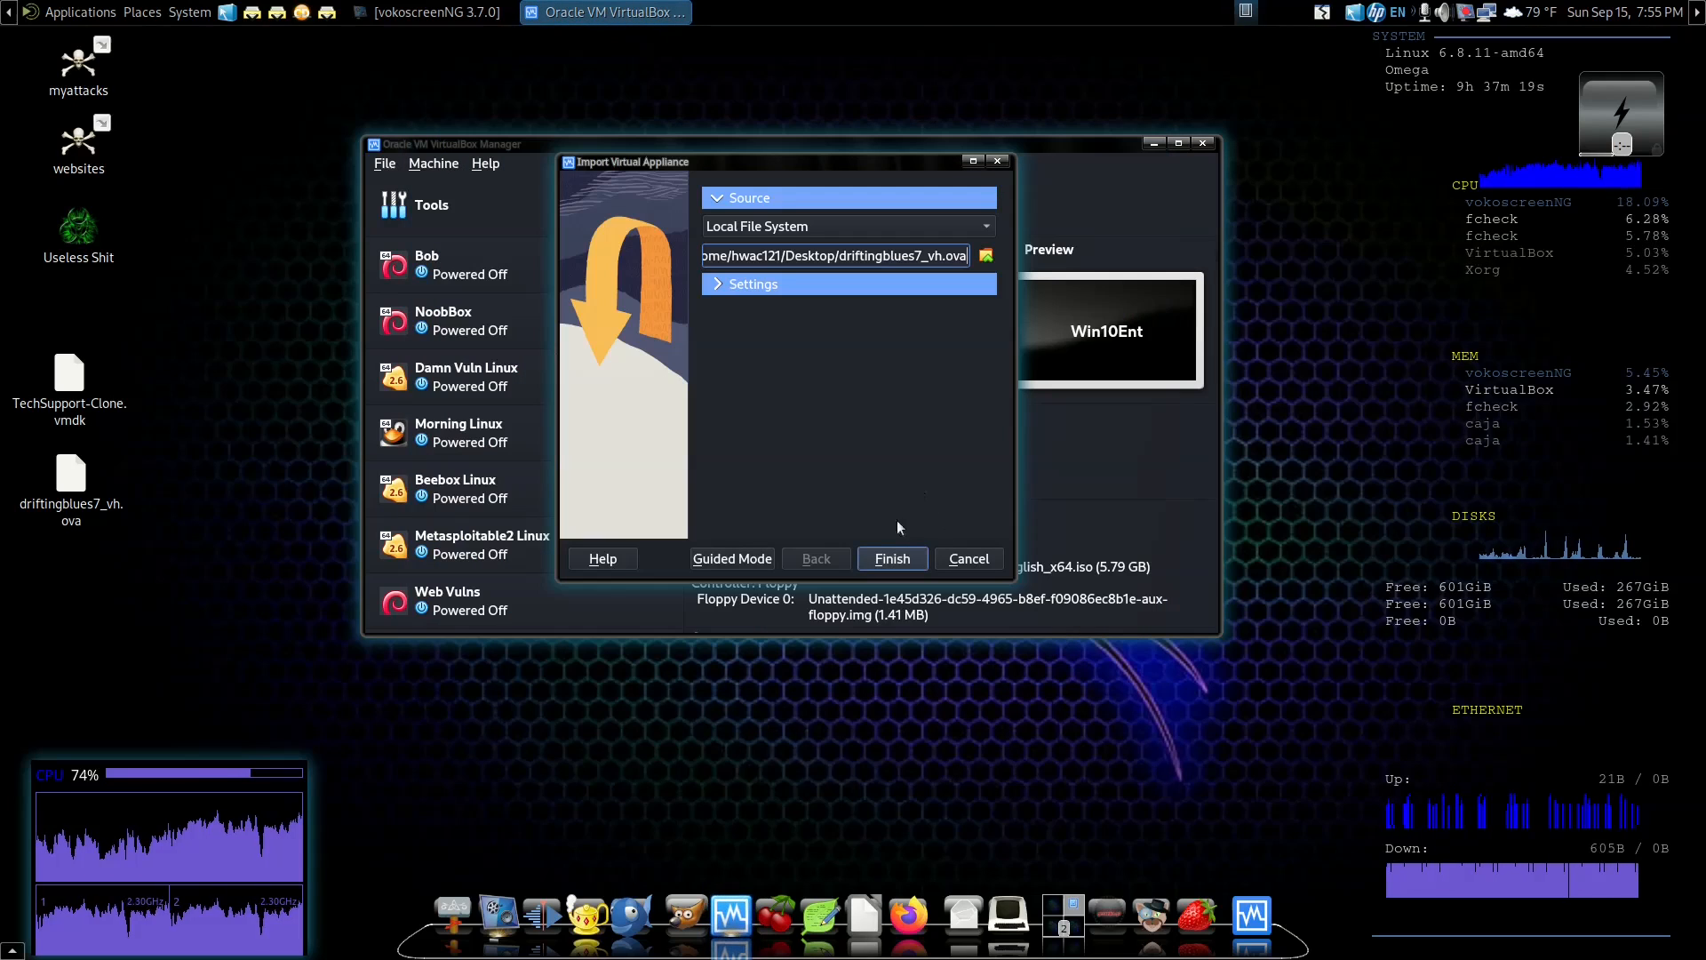
left_click(890, 558)
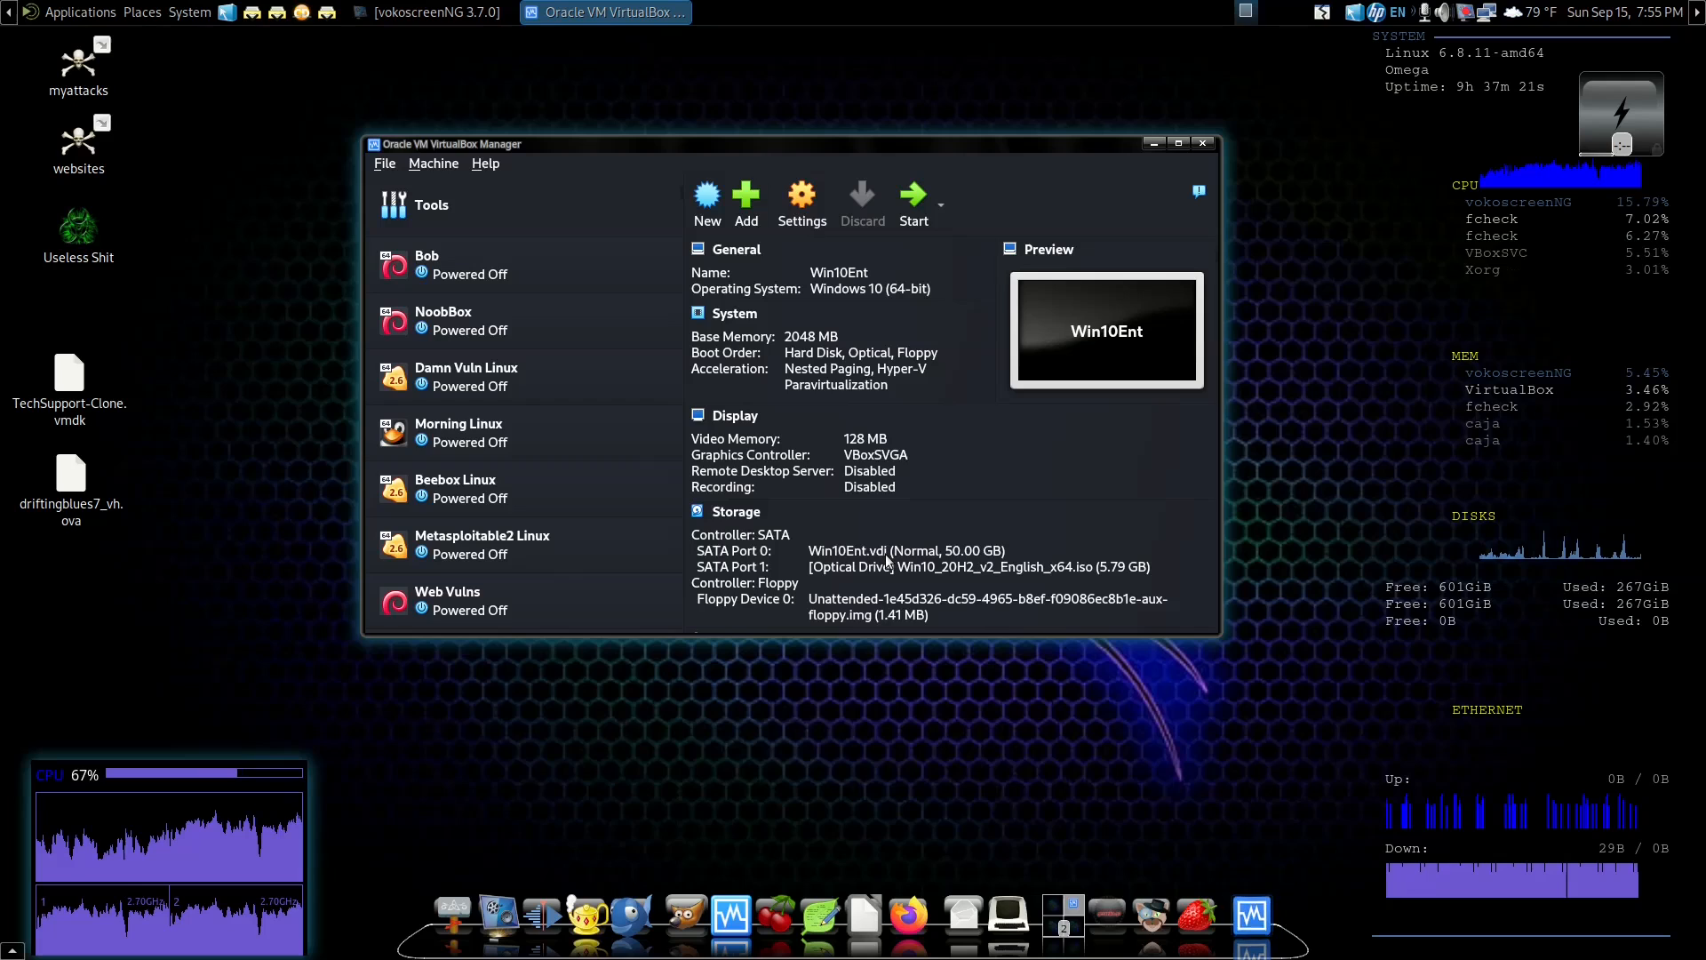
Check the first network adapter's settings of the imported driftingblues machine and accept them
scroll(595, 449, "down", 3)
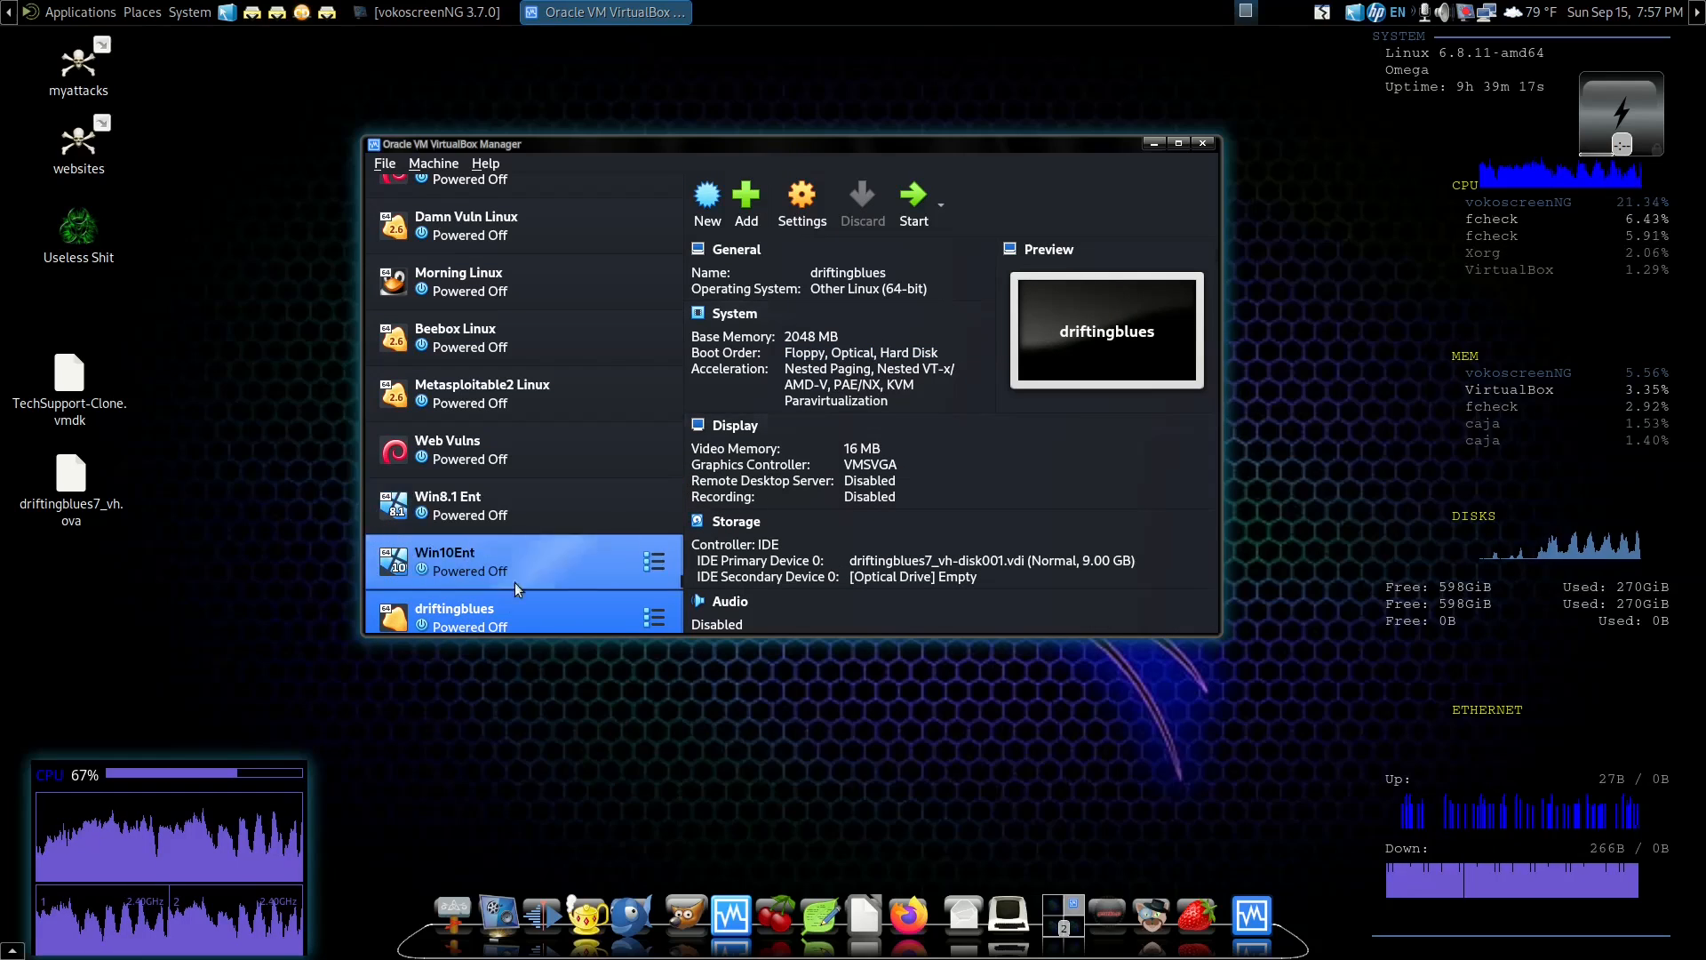
scroll(515, 574, "down", 1)
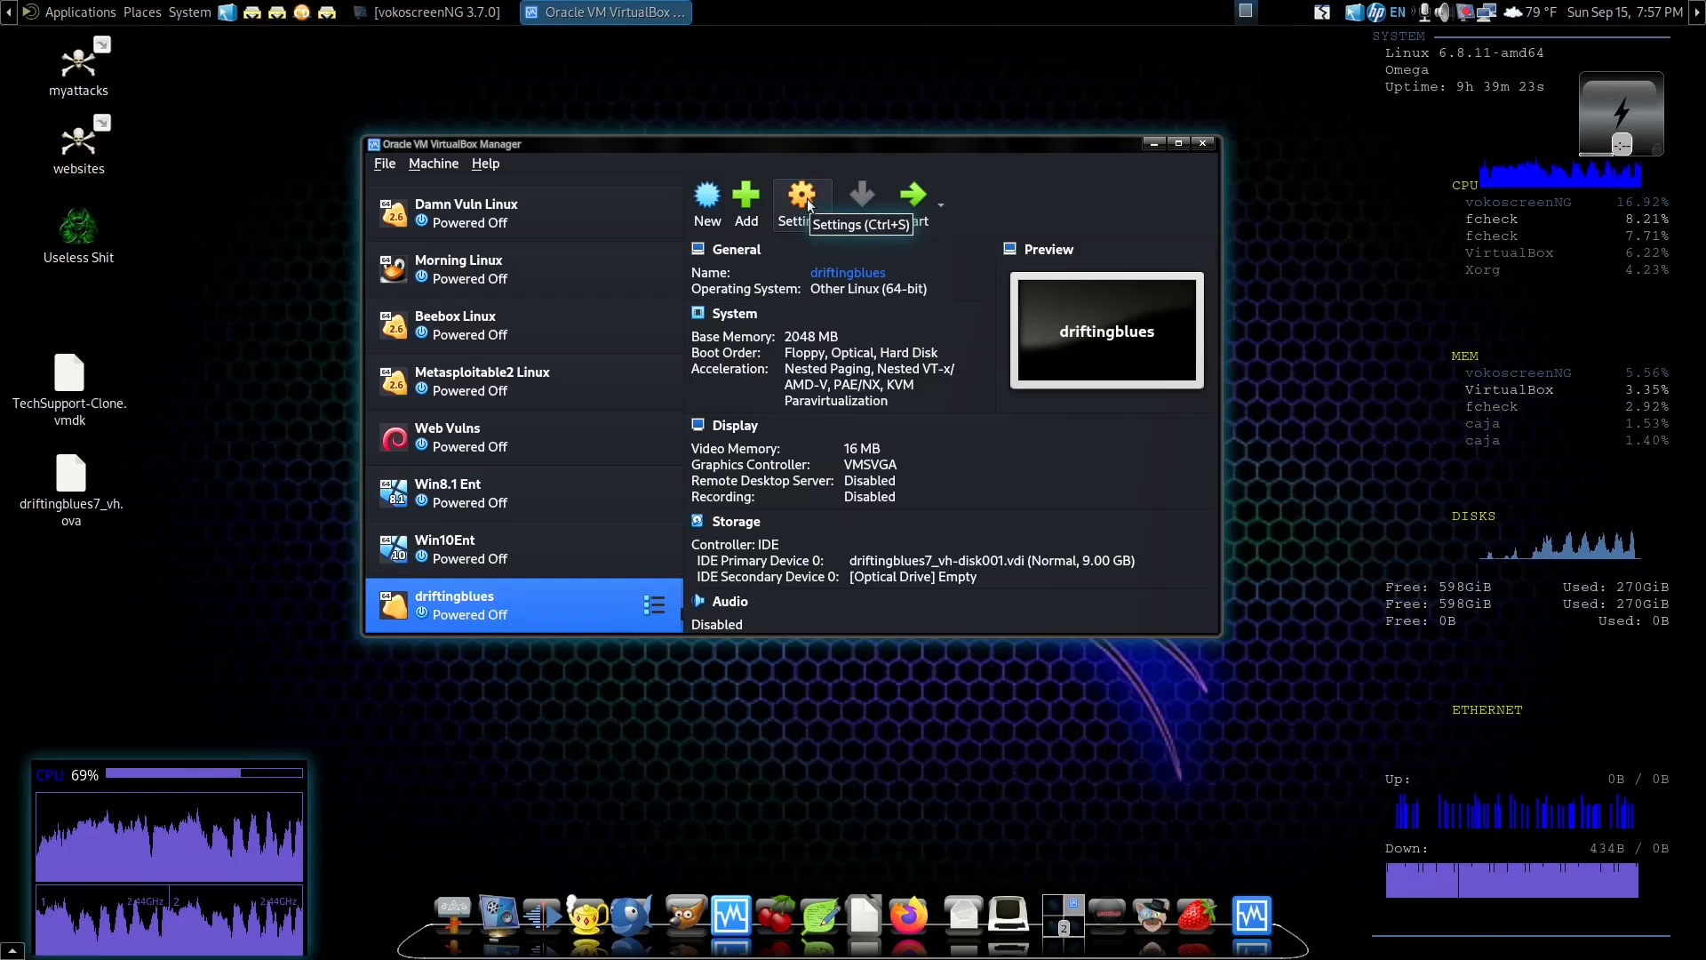
key("ctrl+s")
left_click(499, 312)
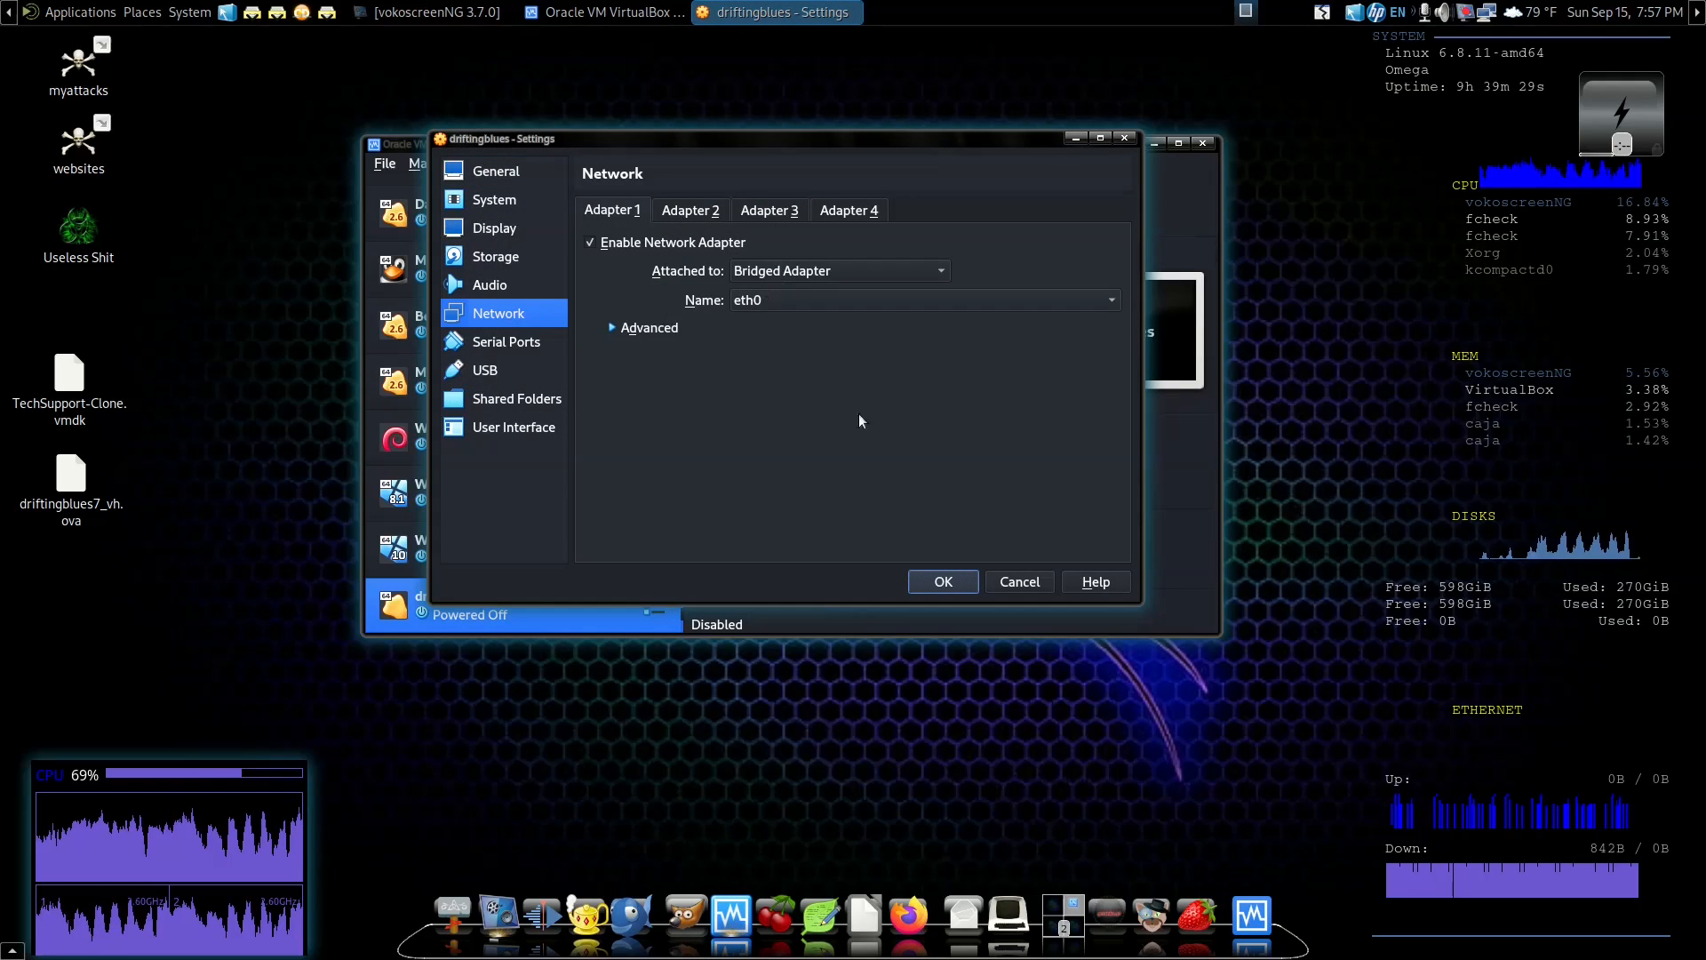
left_click(960, 583)
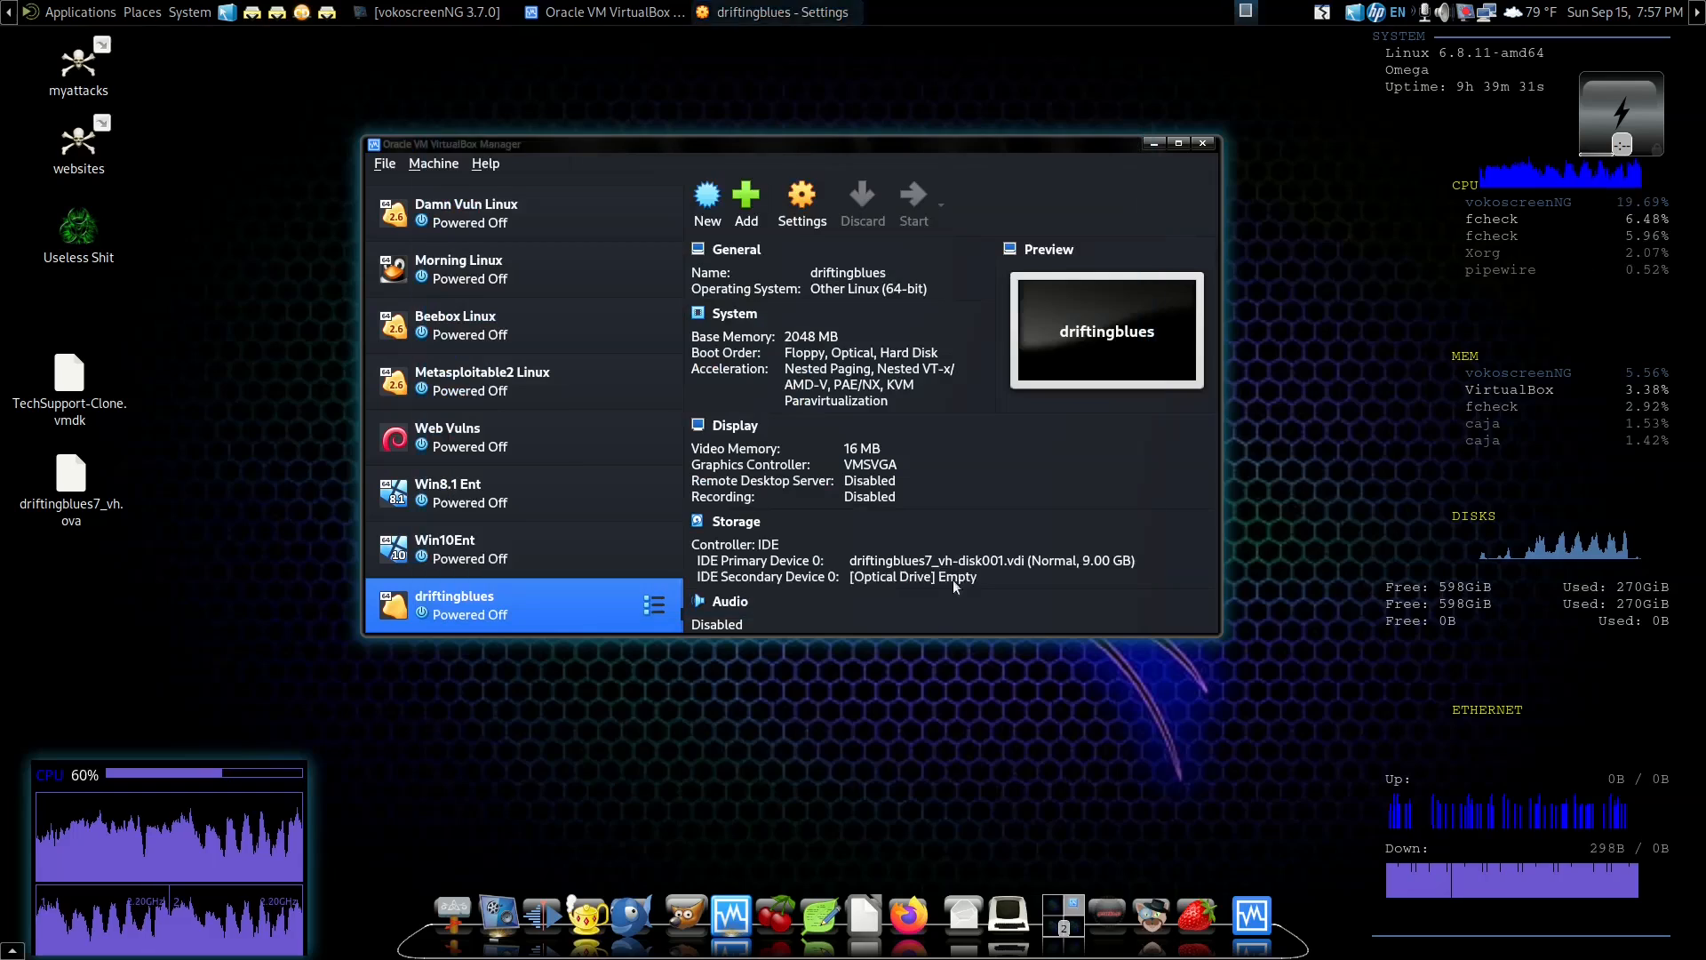
Start the driftingblues virtual machine and dismiss the keyboard capture and mouse integration notifications
left_click(930, 216)
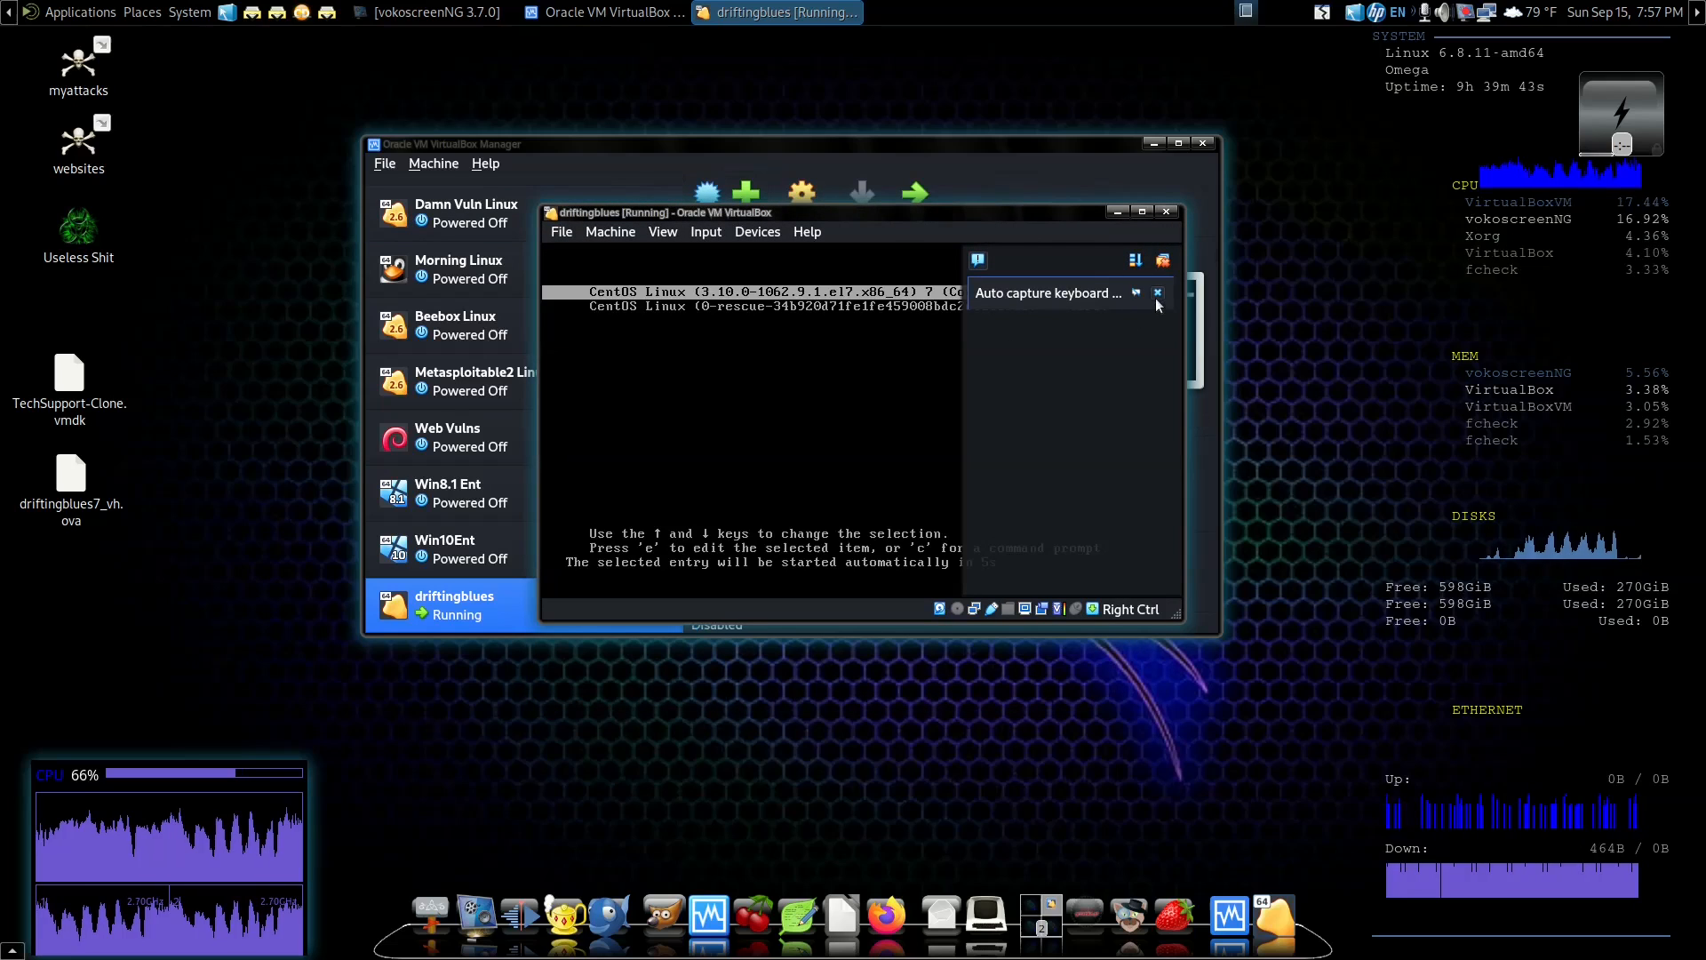
left_click(1157, 294)
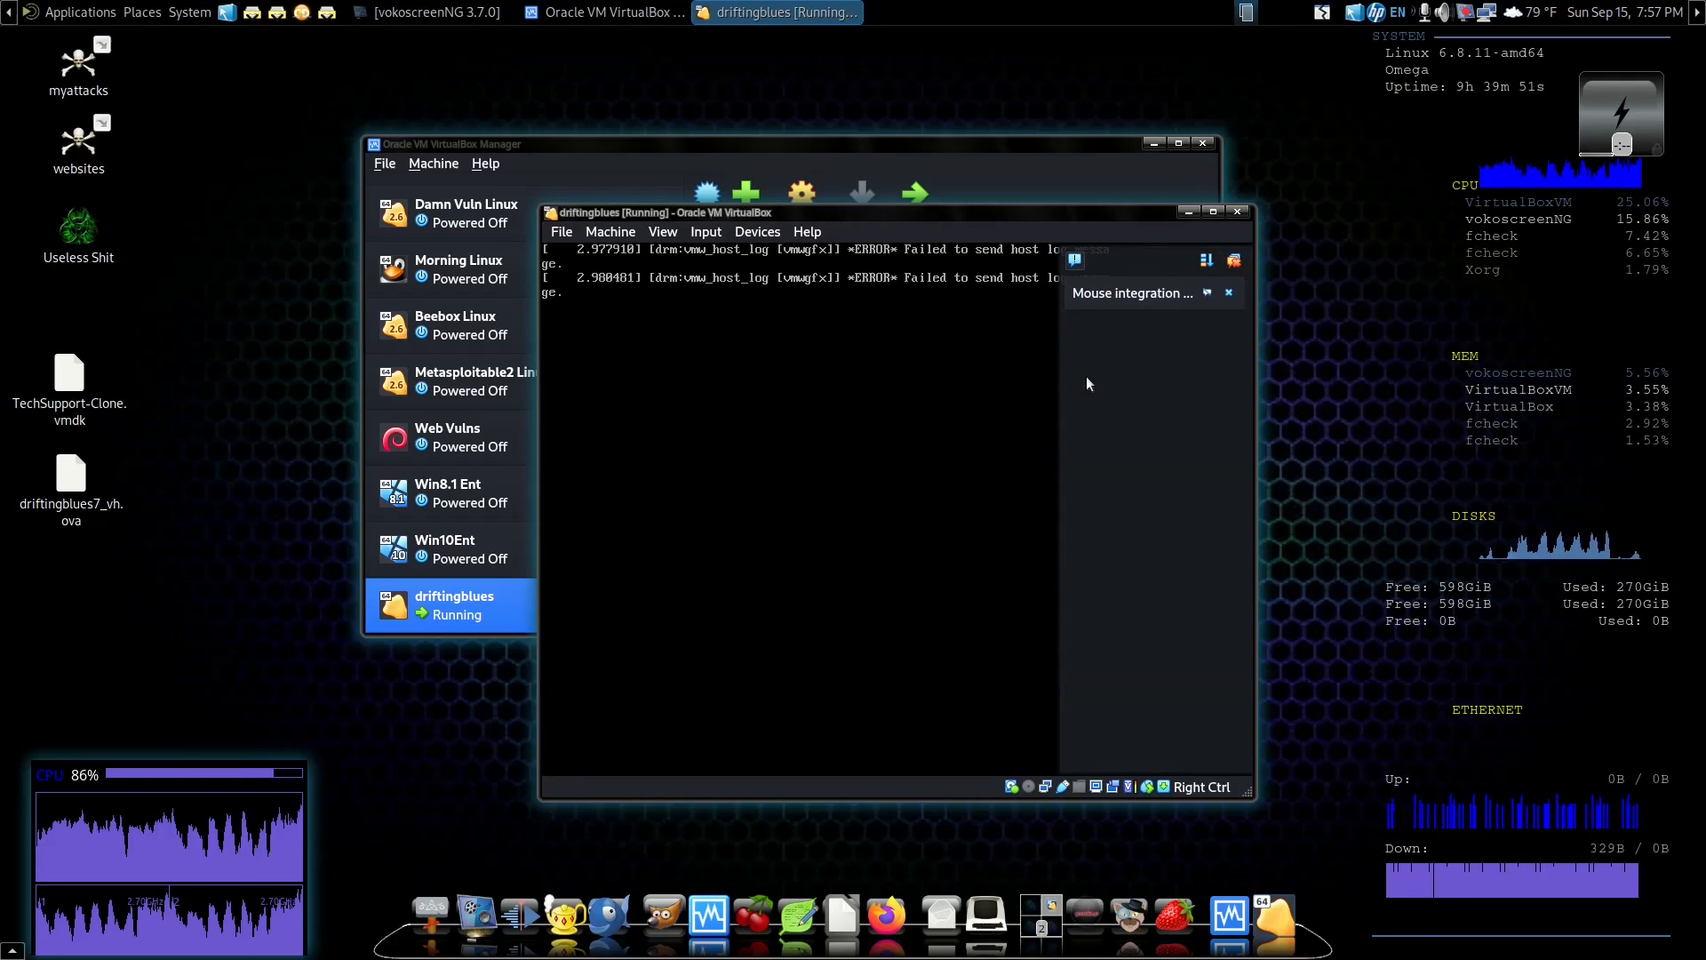
left_click(1230, 294)
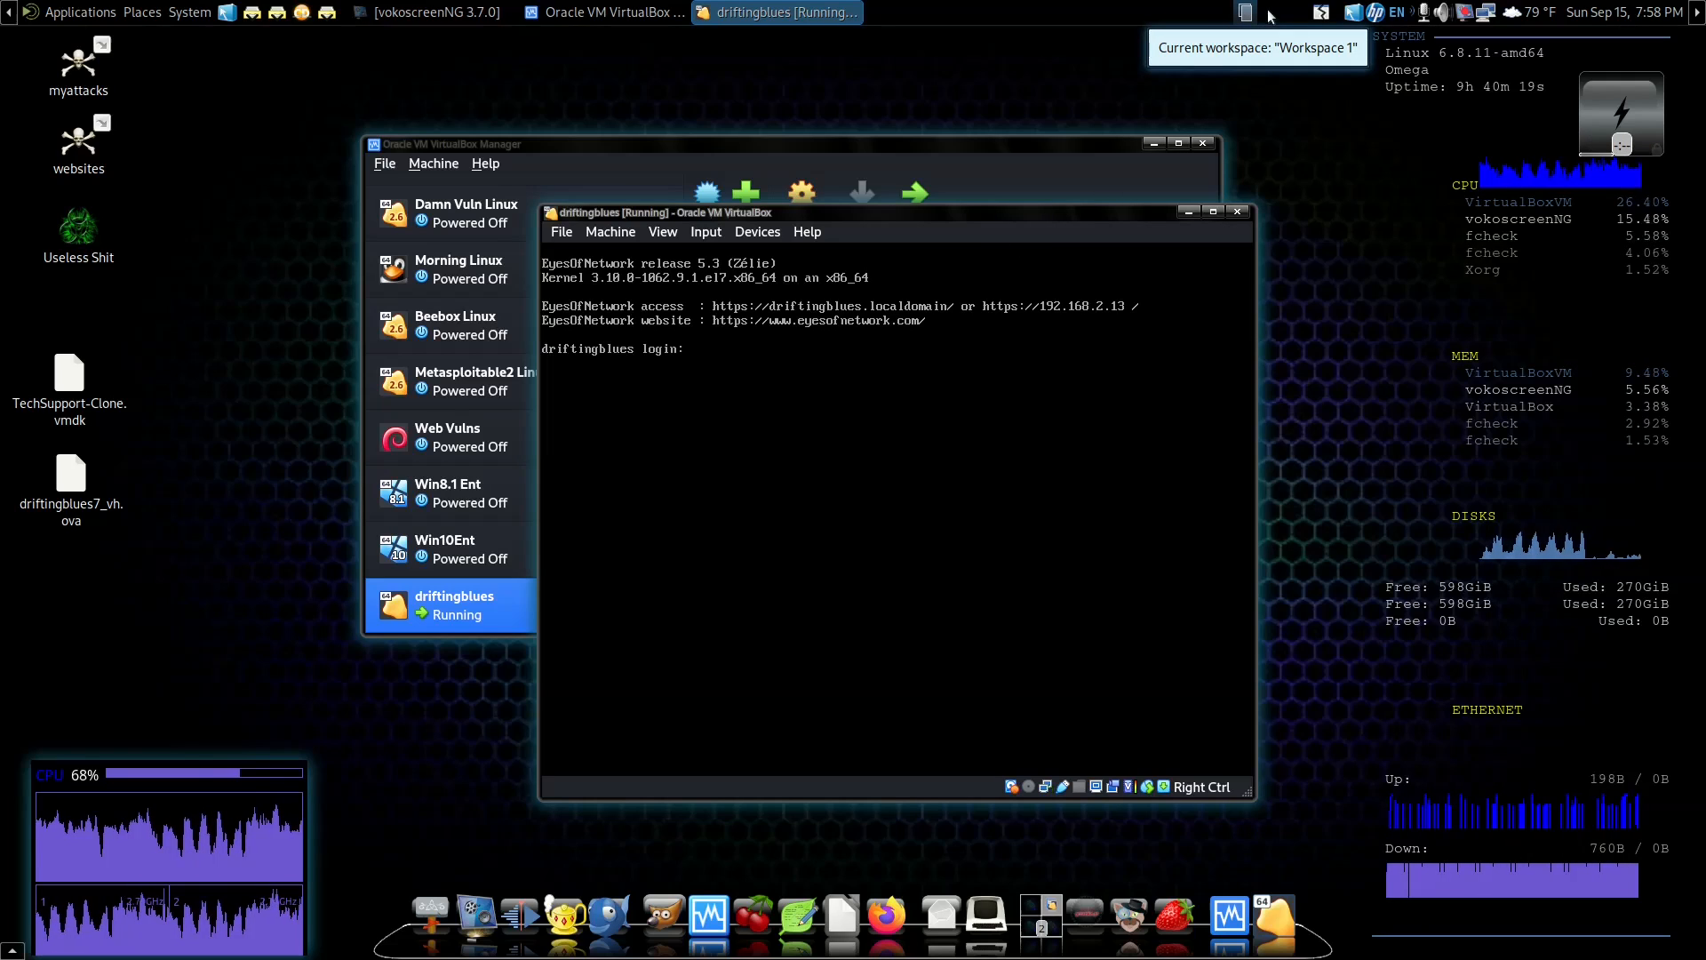
Open the VulnHub website from the Kali & OffSec links and go to page 8 of its machine list
left_click(107, 18)
mouse_move(129, 426)
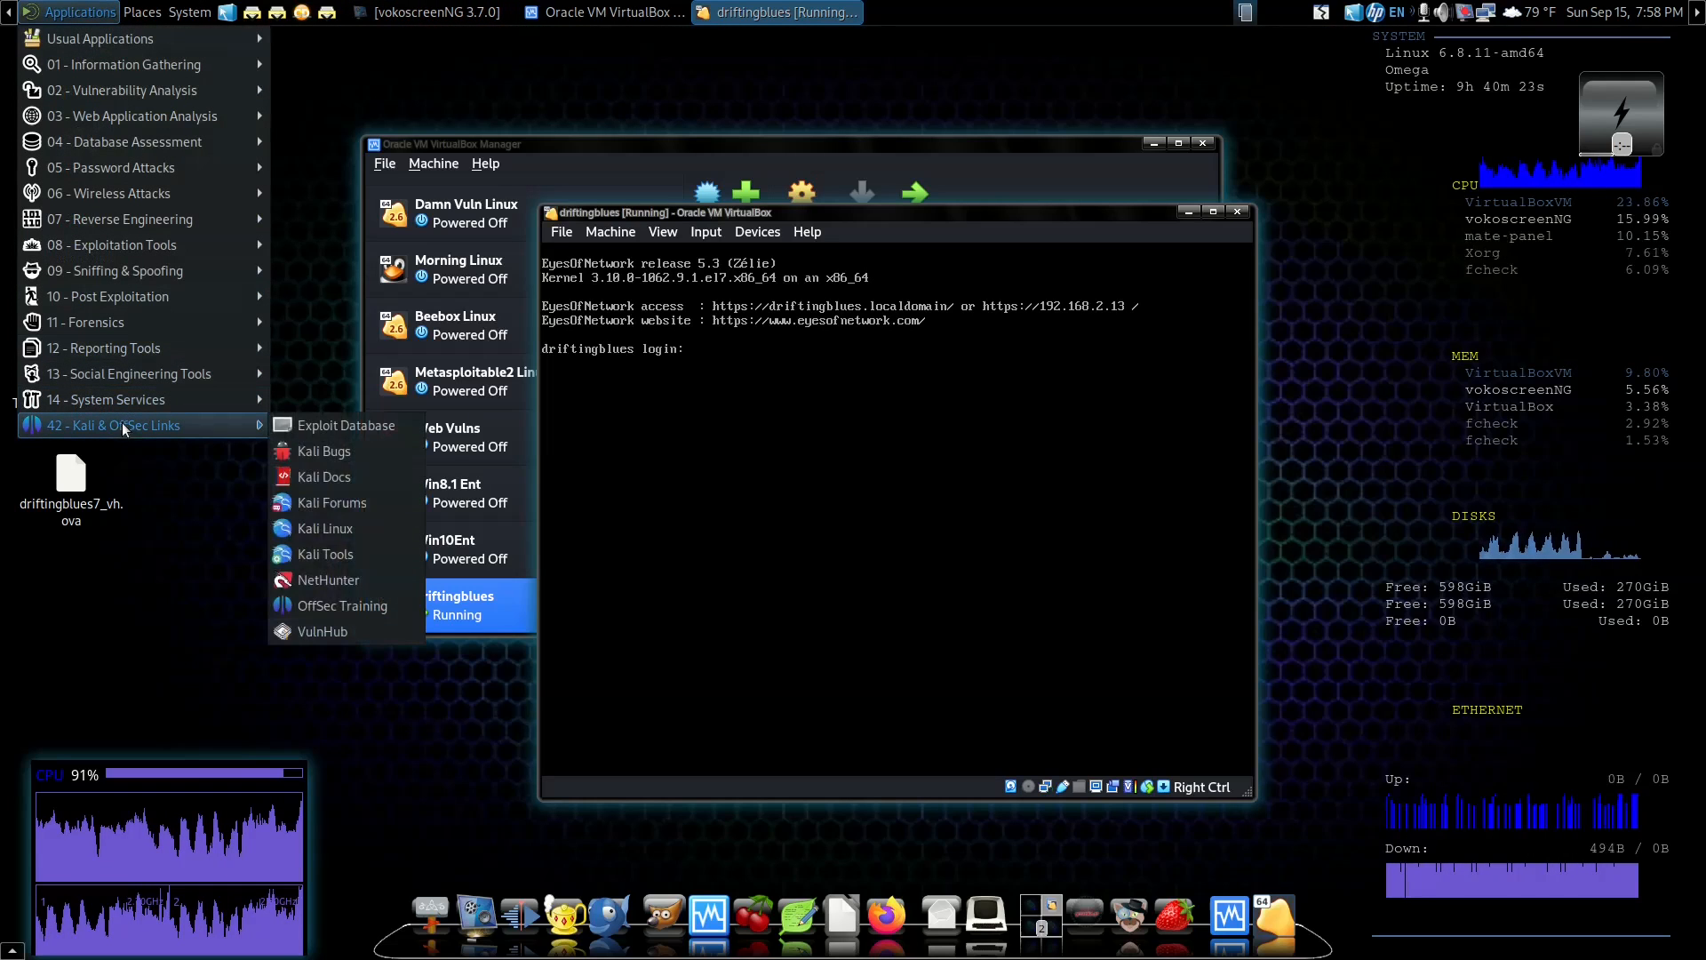
left_click(313, 634)
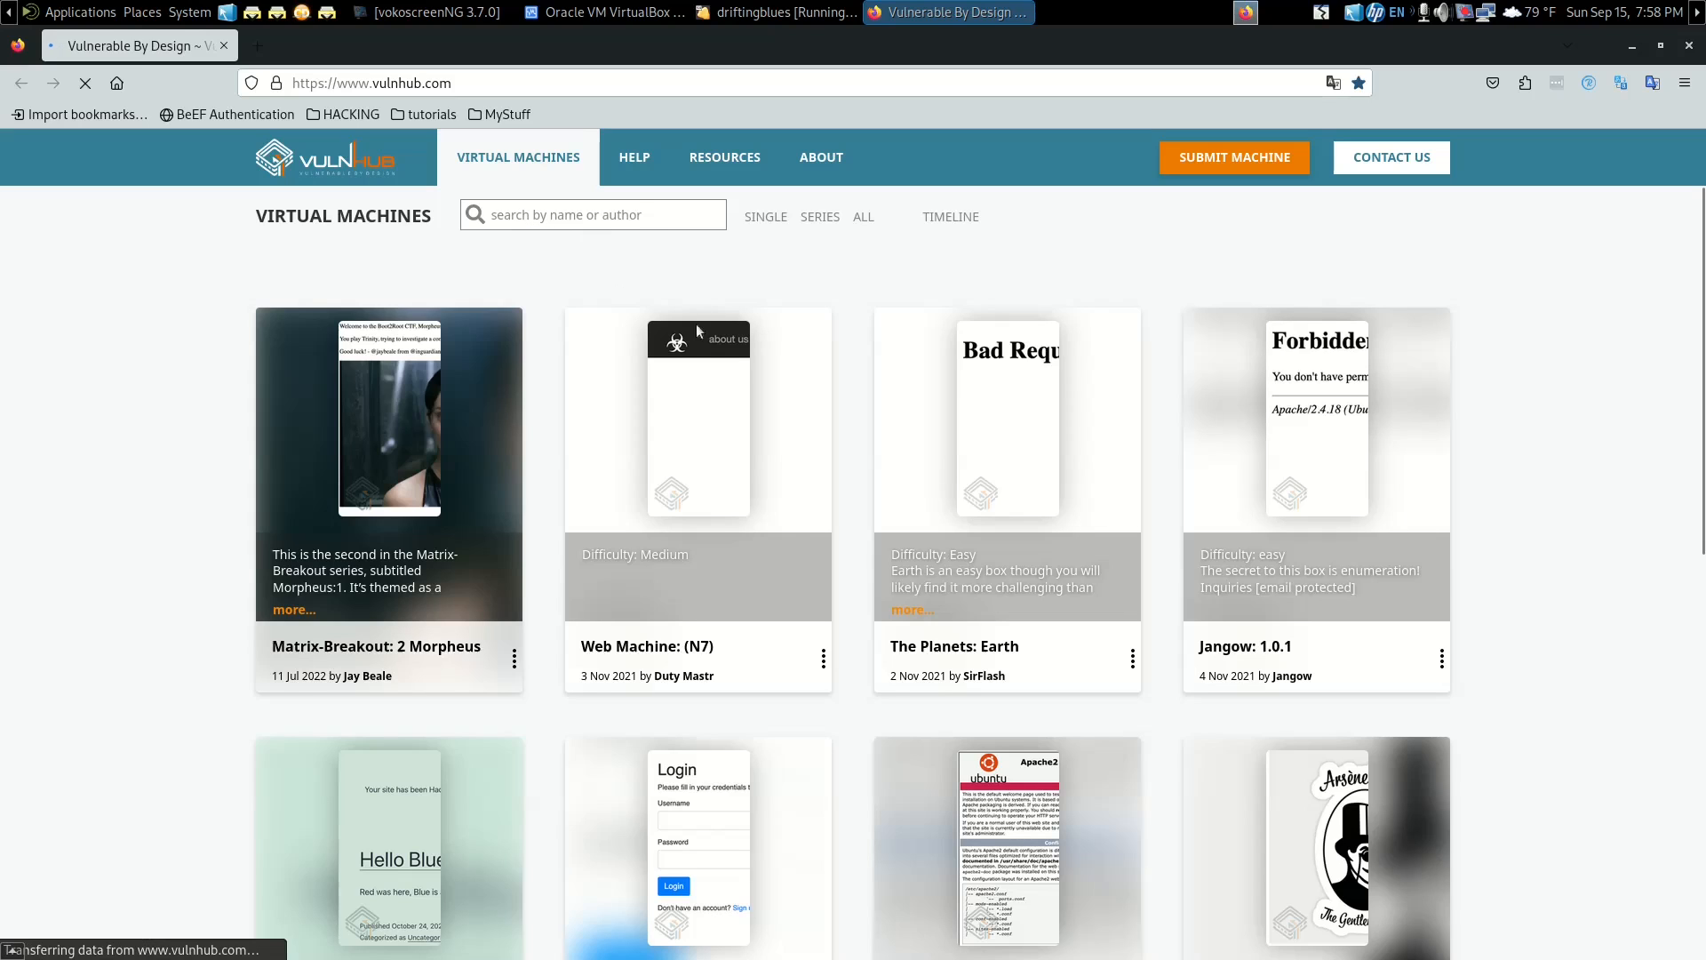
scroll(695, 323, "down", 10)
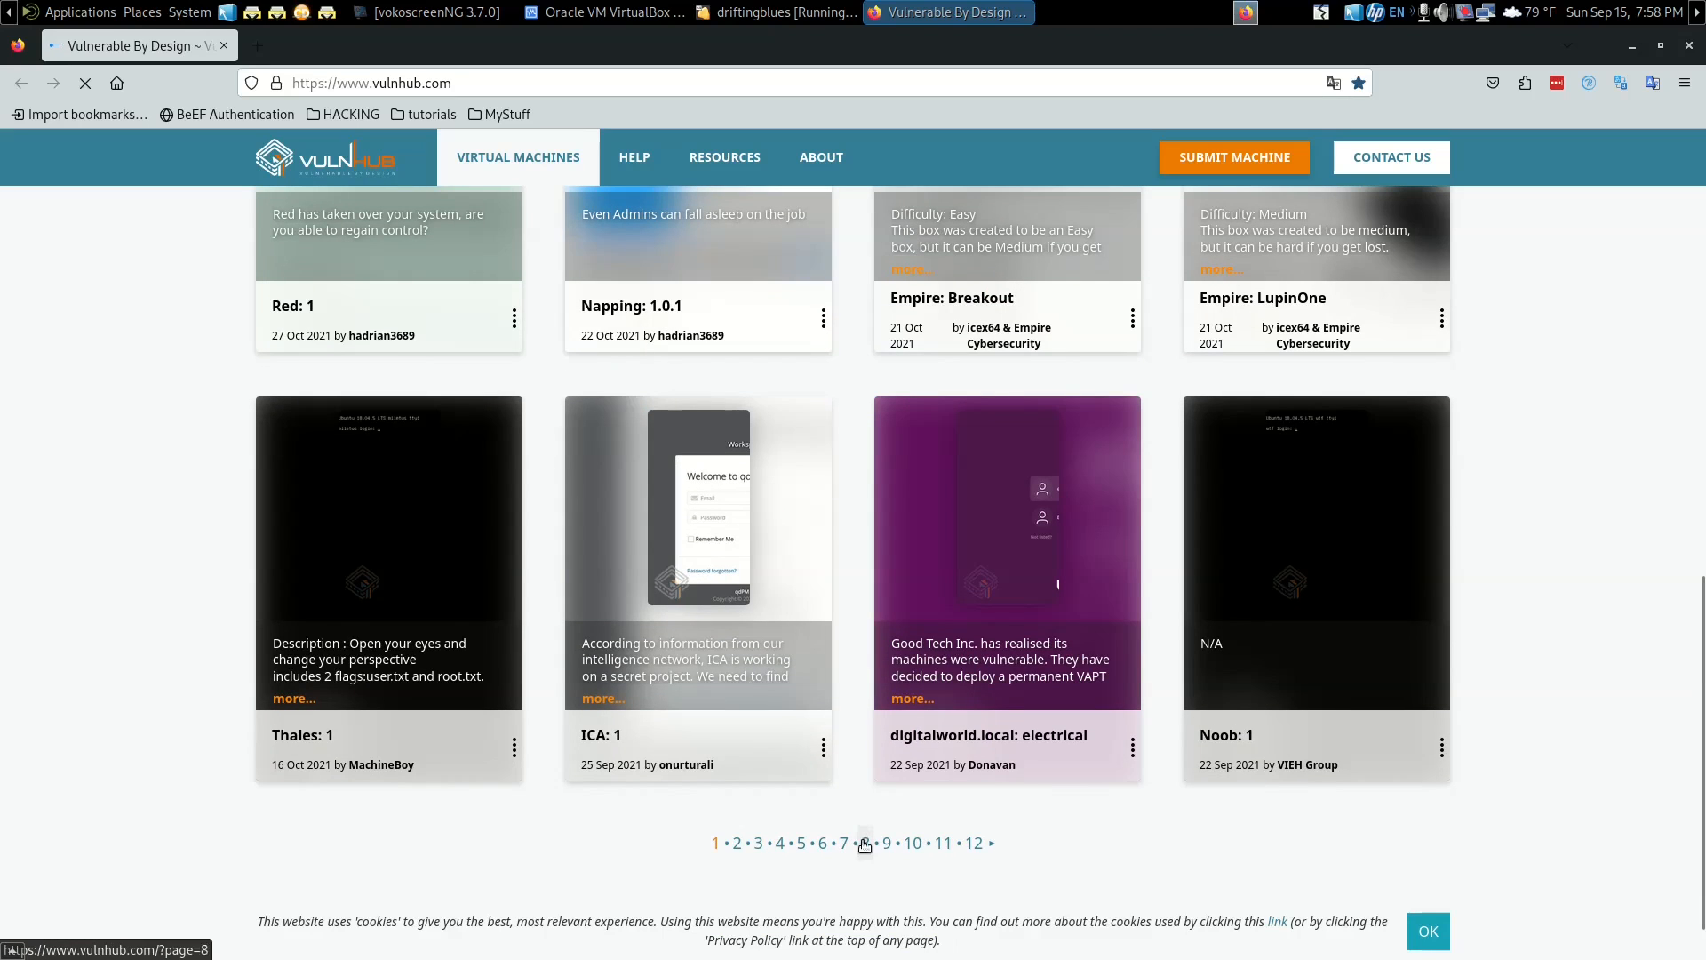
left_click(864, 844)
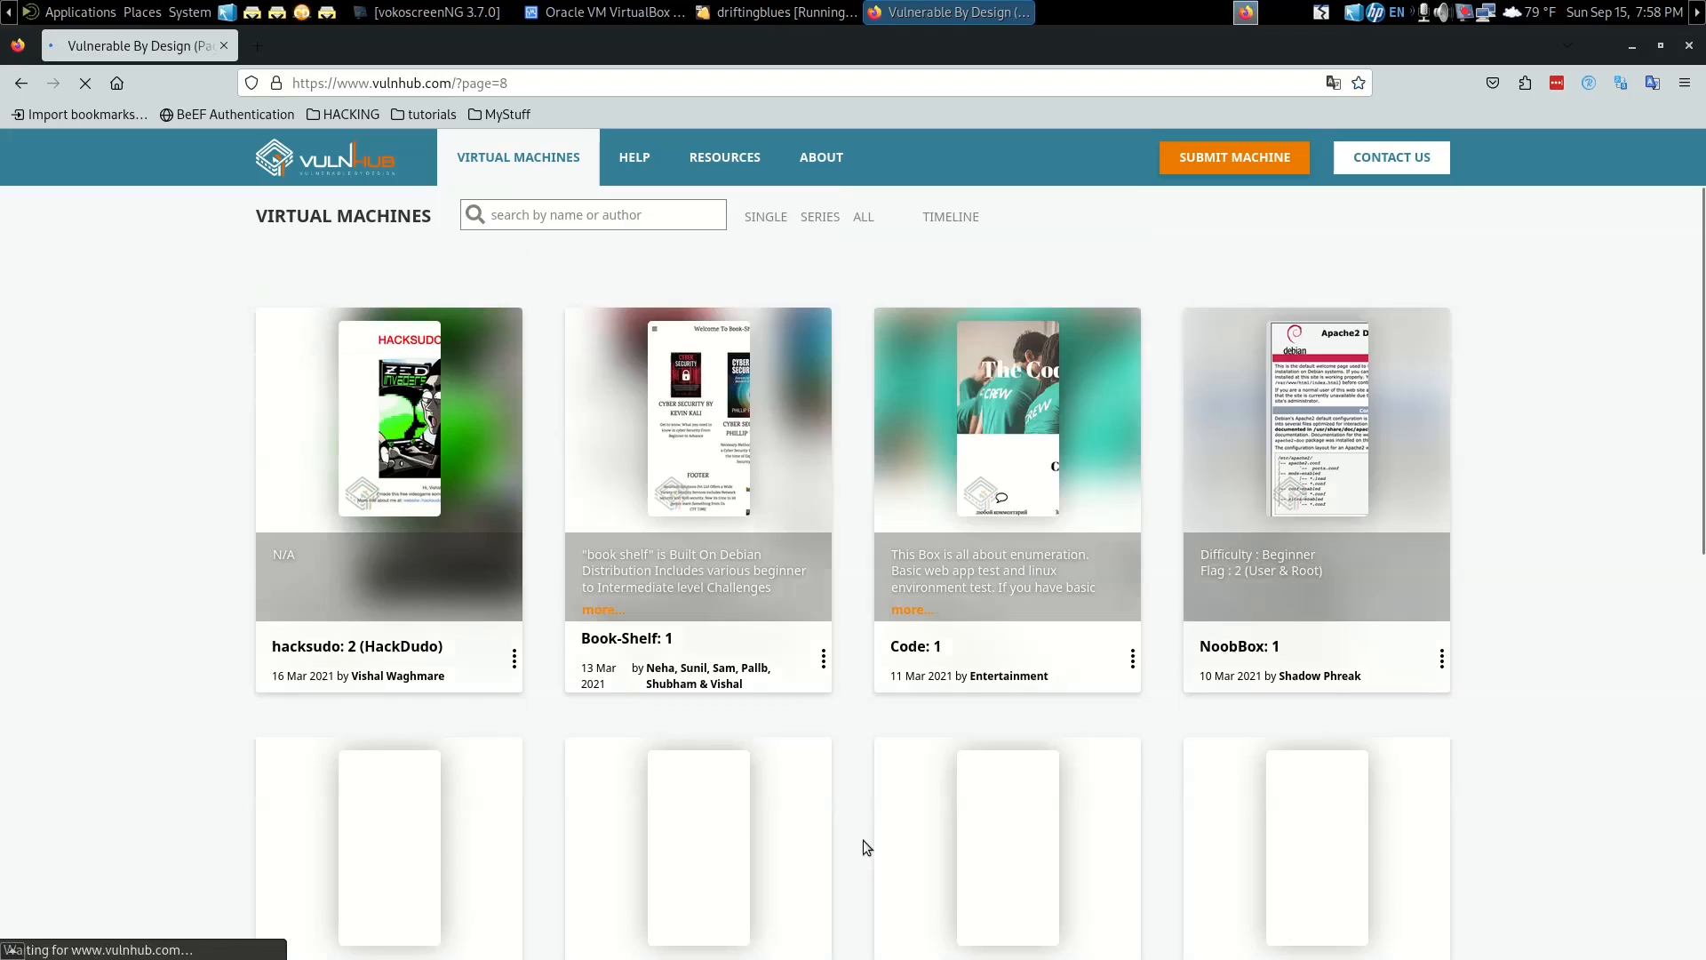
Open the DriftingBlues: 5 entry, examine its download, description and file information, and close the browser
scroll(834, 622, "down", 2)
scroll(833, 642, "down", 3)
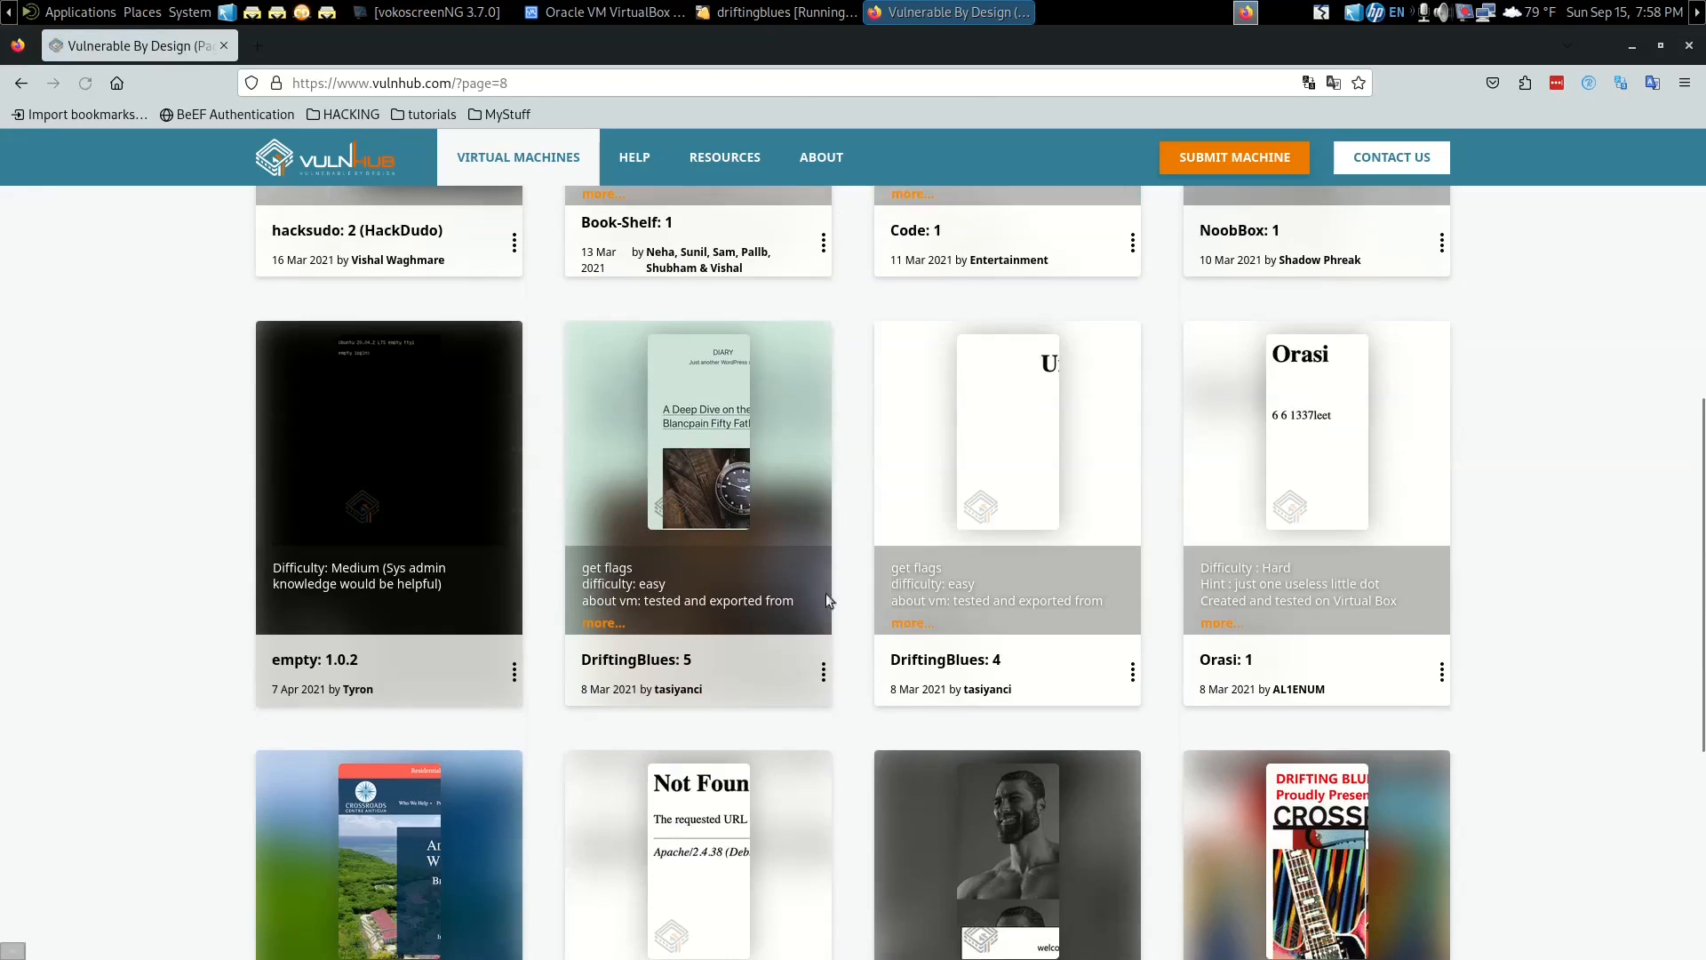
left_click(800, 556)
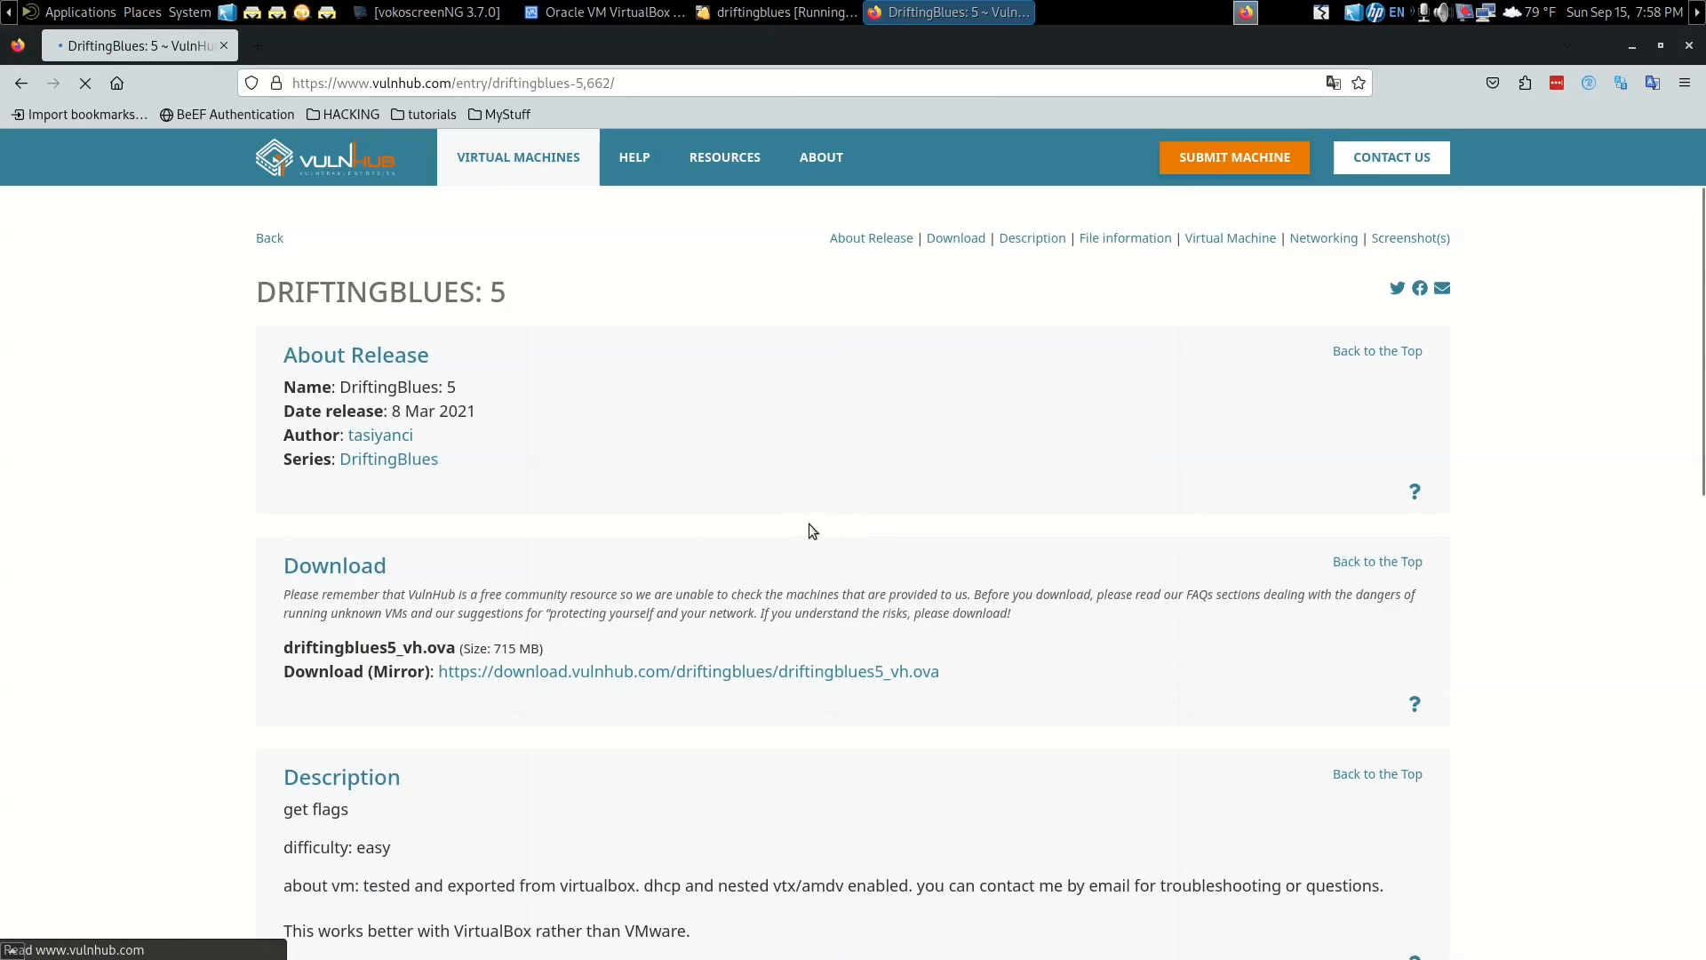
scroll(686, 542, "down", 5)
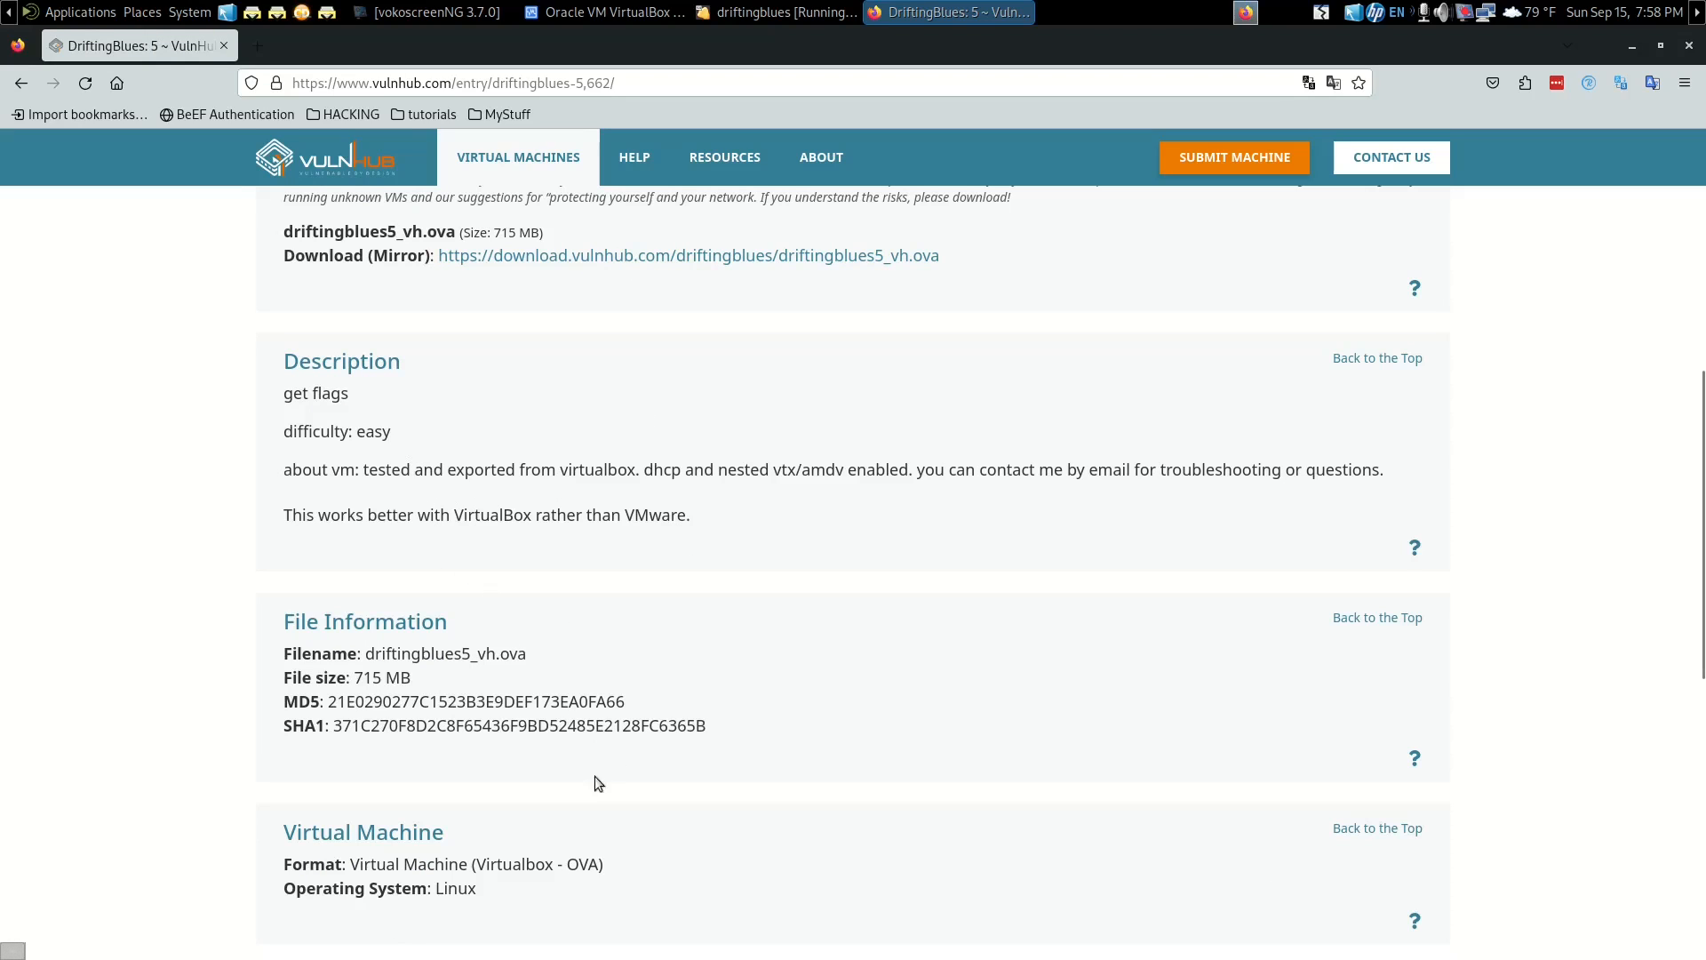
scroll(593, 774, "down", 5)
scroll(588, 741, "up", 6)
scroll(582, 720, "up", 3)
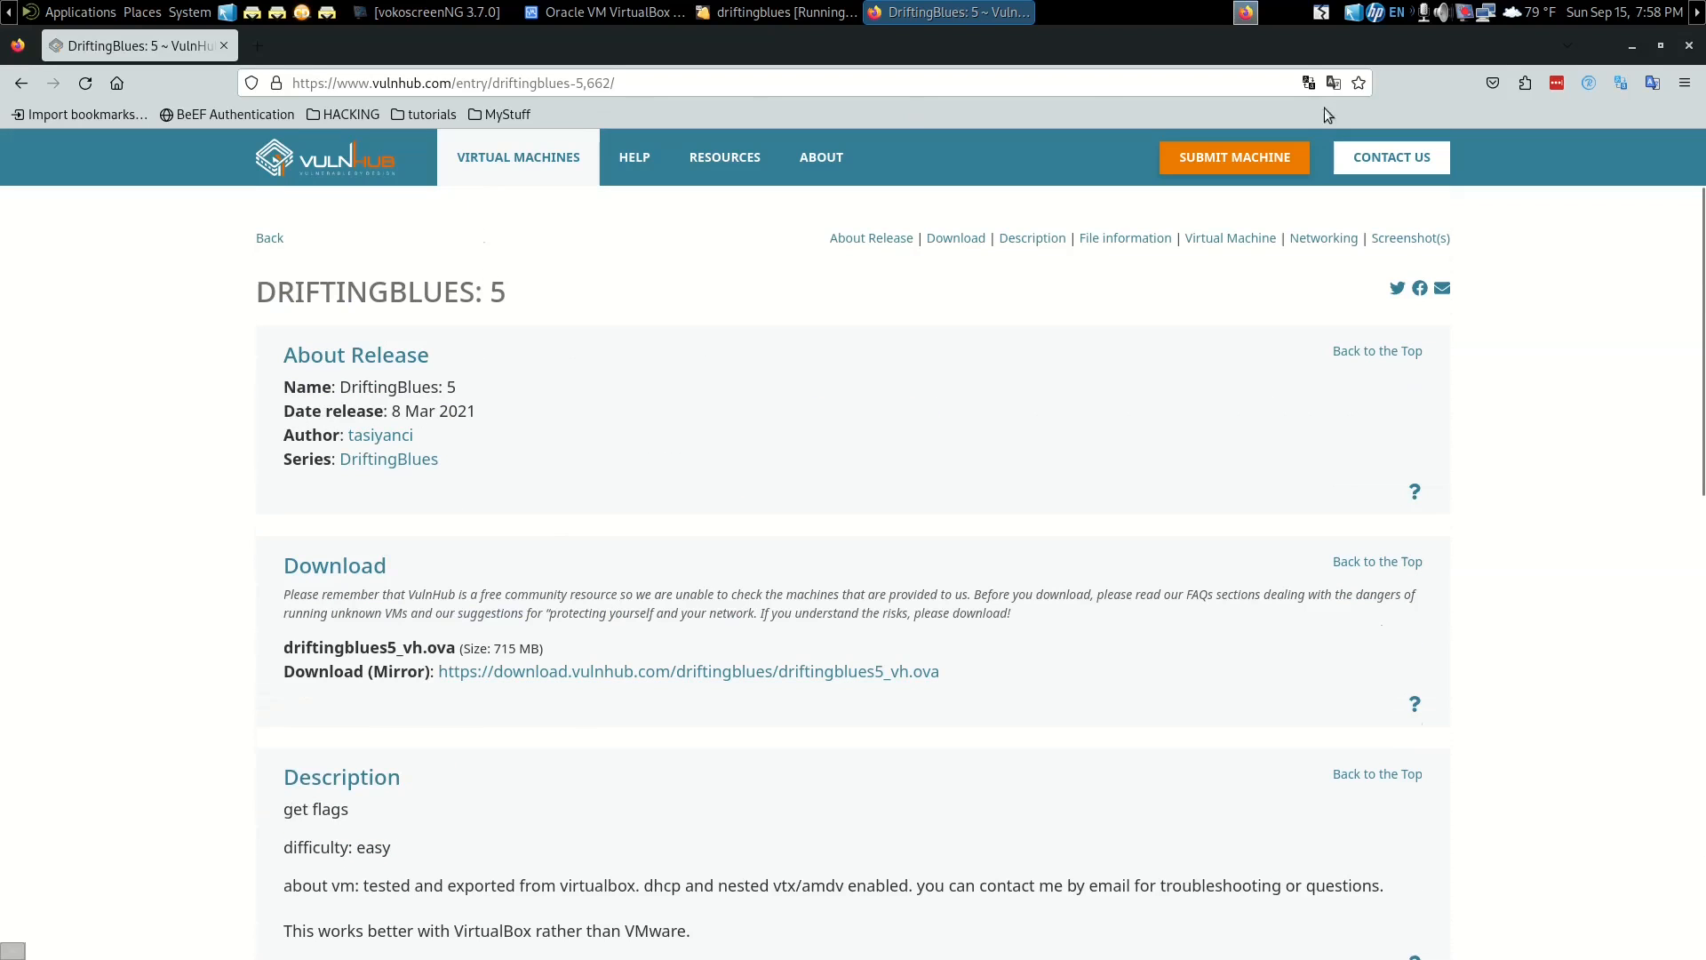
left_click(1691, 48)
Try to log in to the driftingblues console as root, and power off the virtual machine
mouse_move(940, 888)
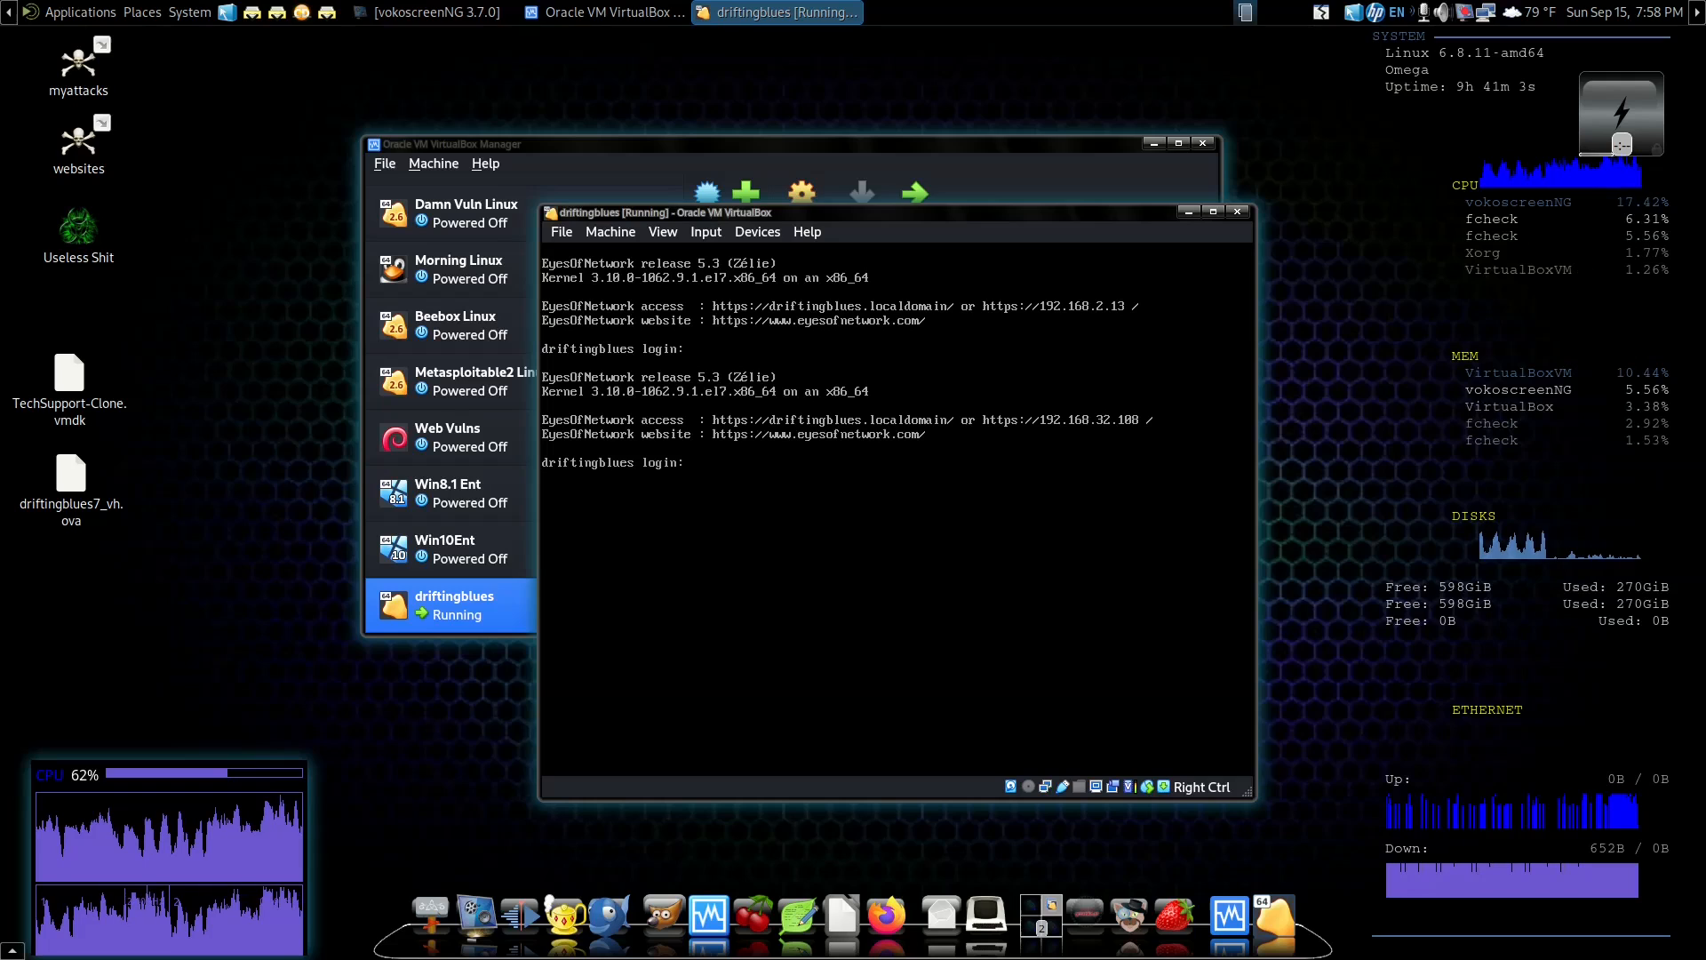
type("t")
key("Return")
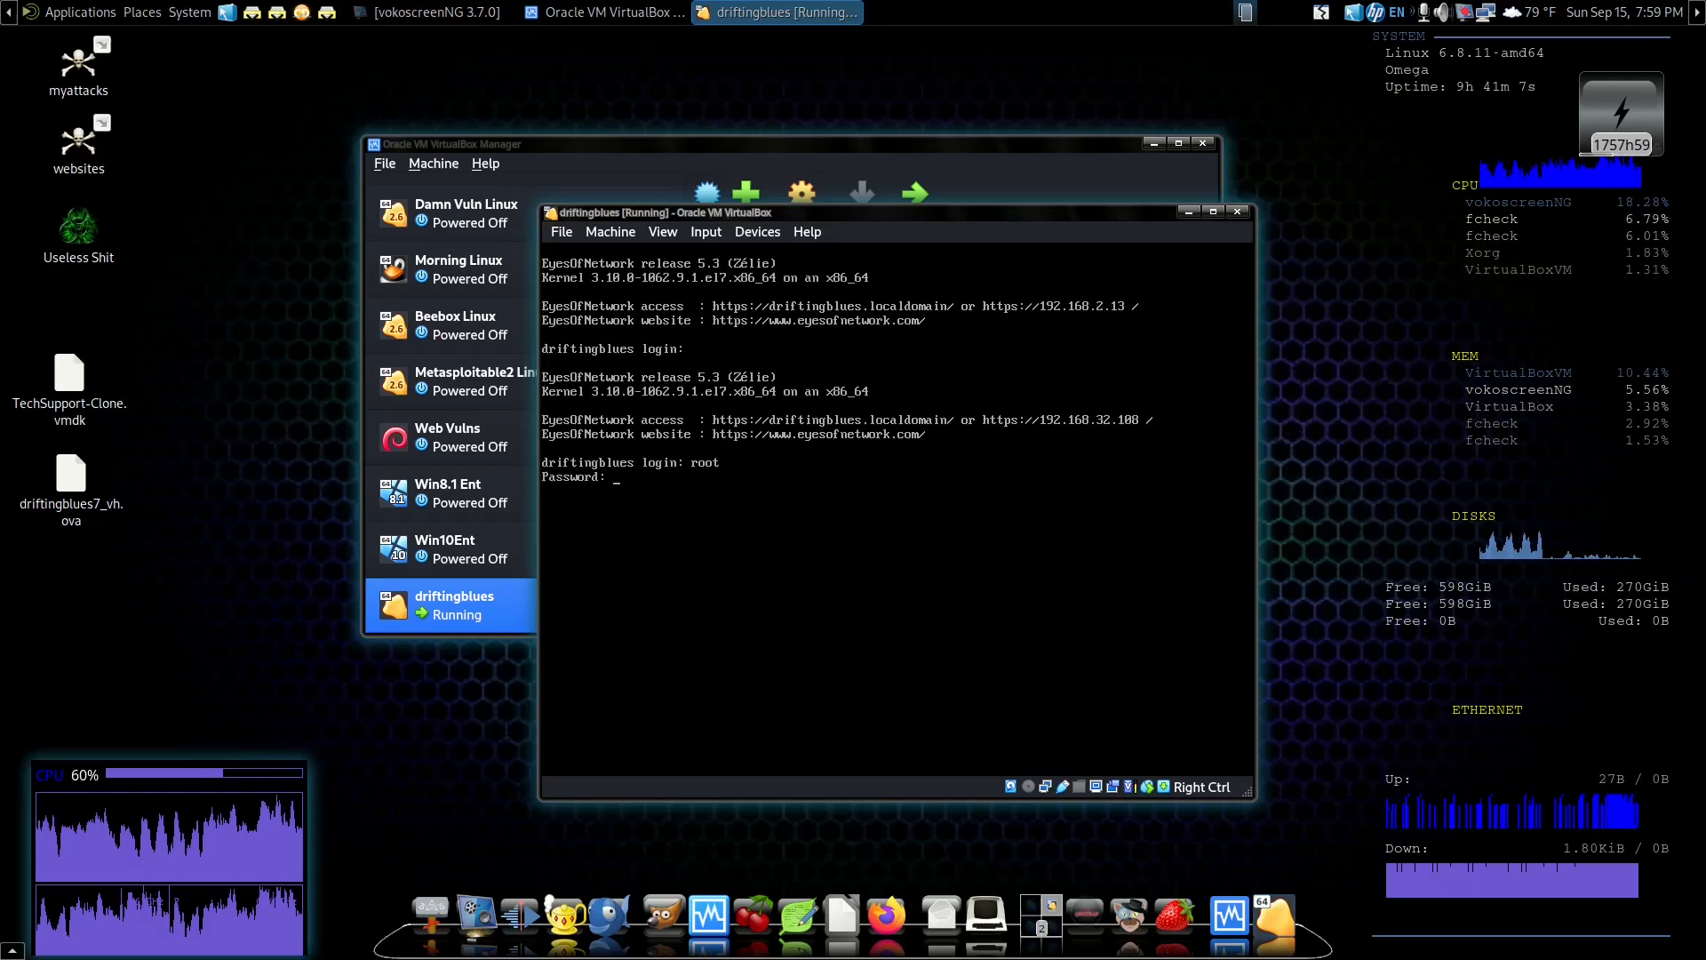
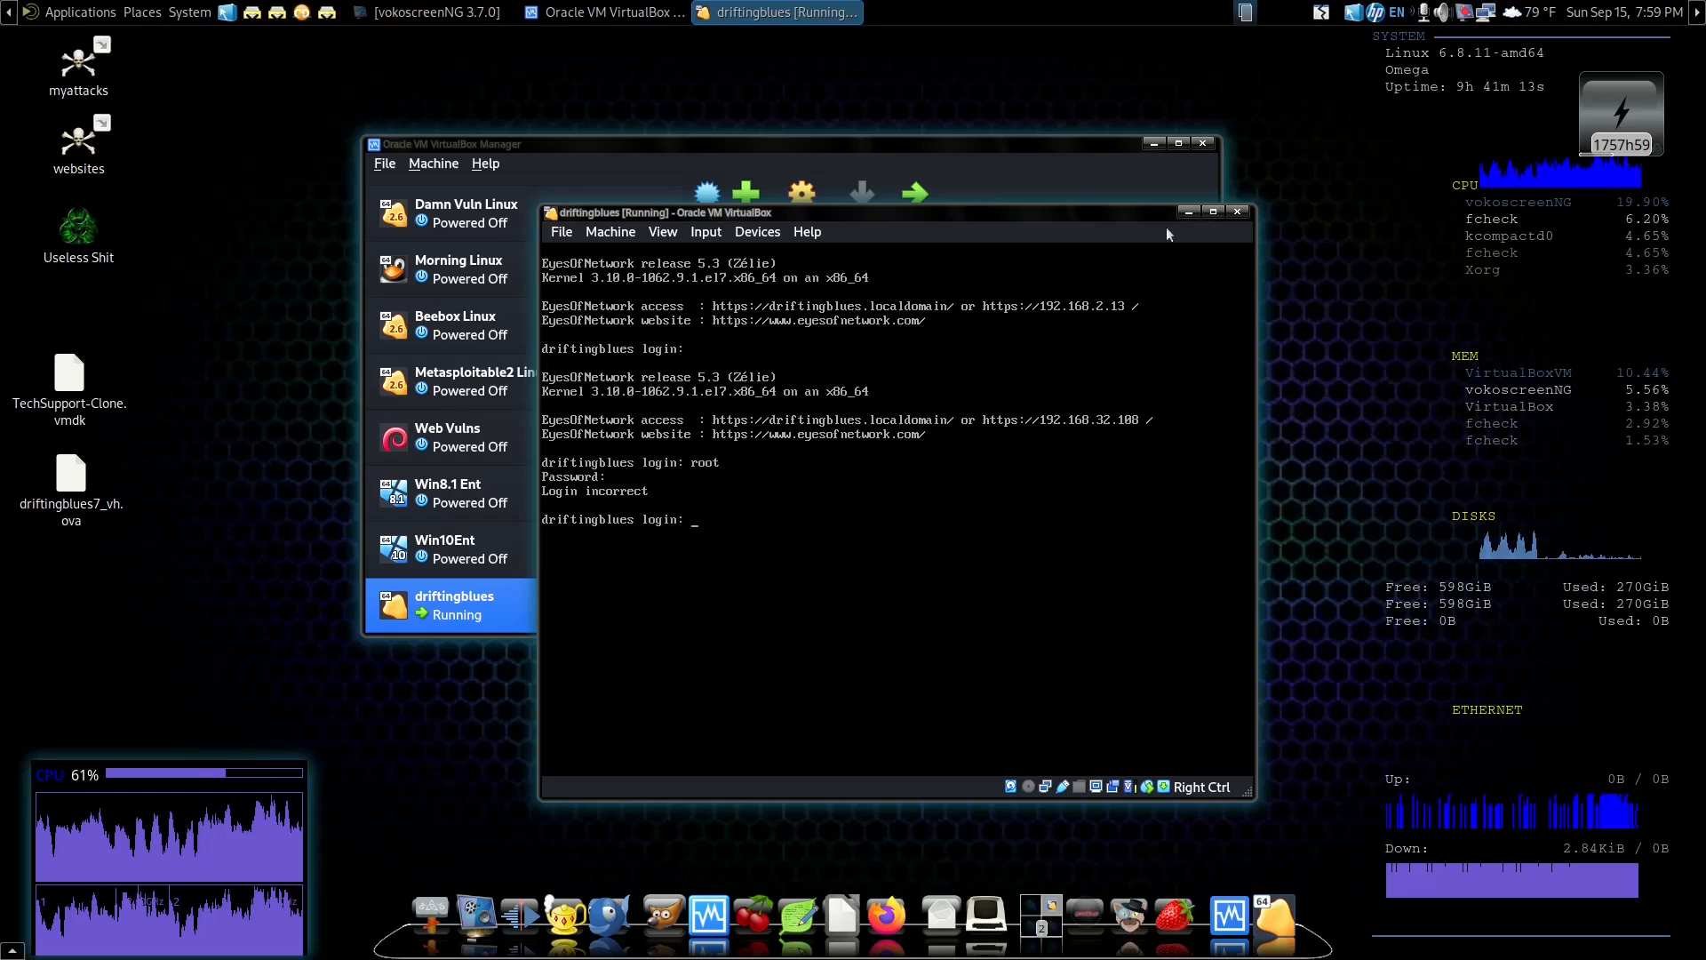
left_click(1236, 215)
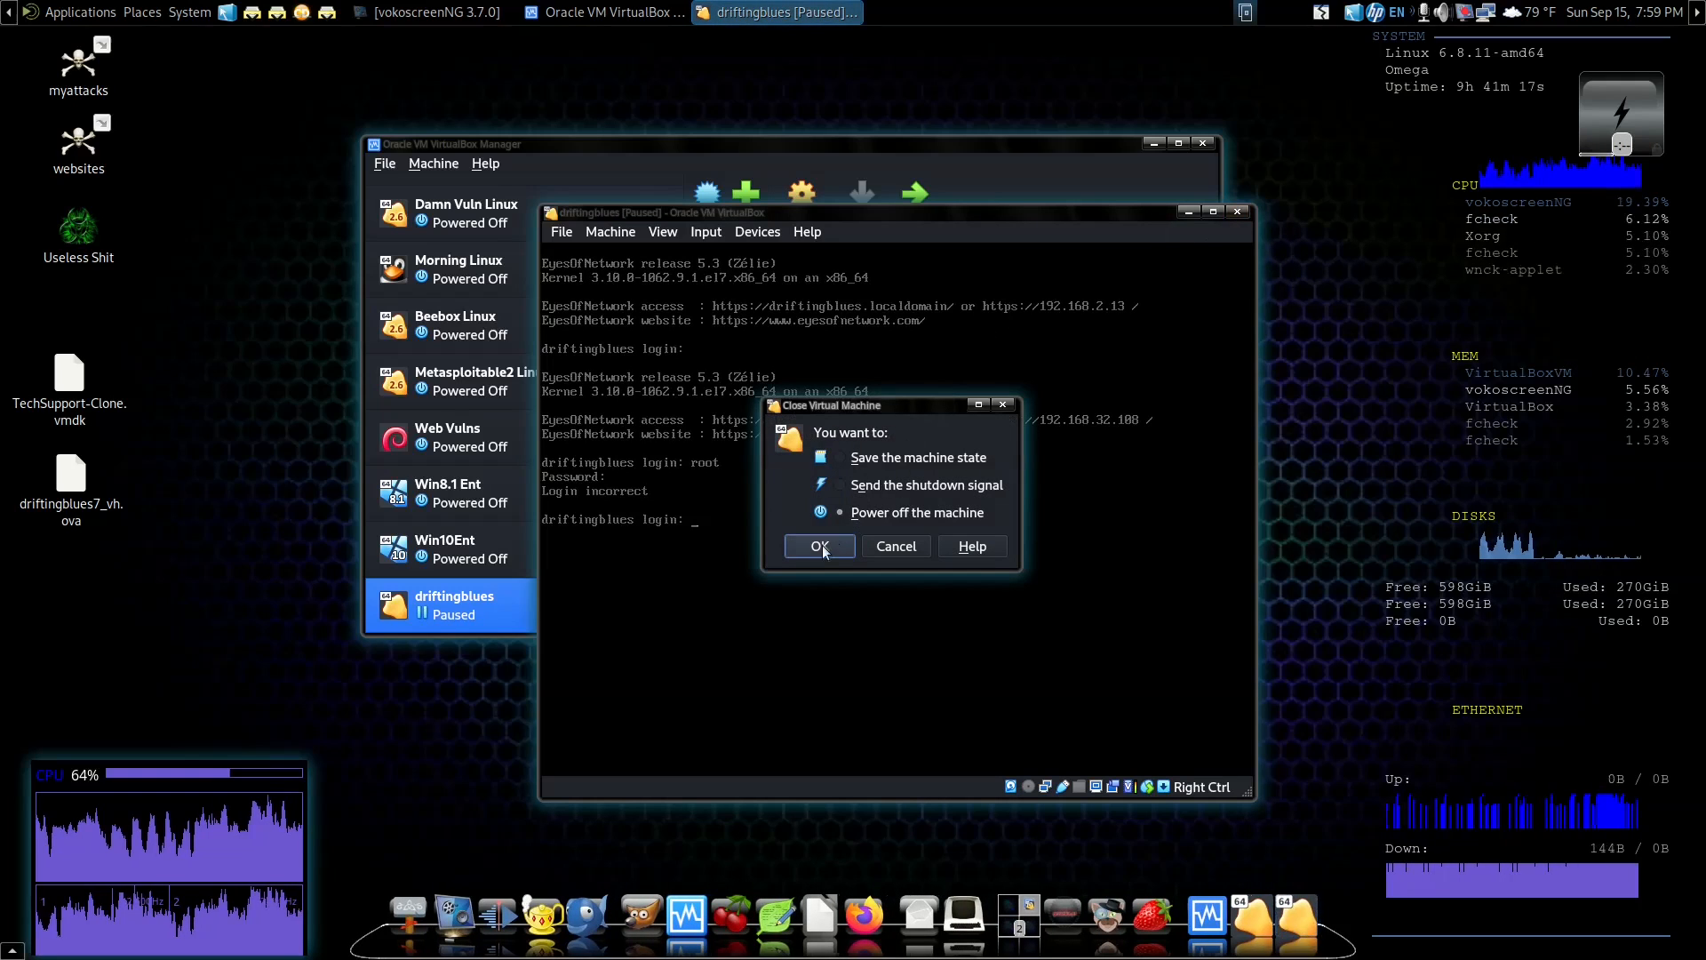
left_click(820, 545)
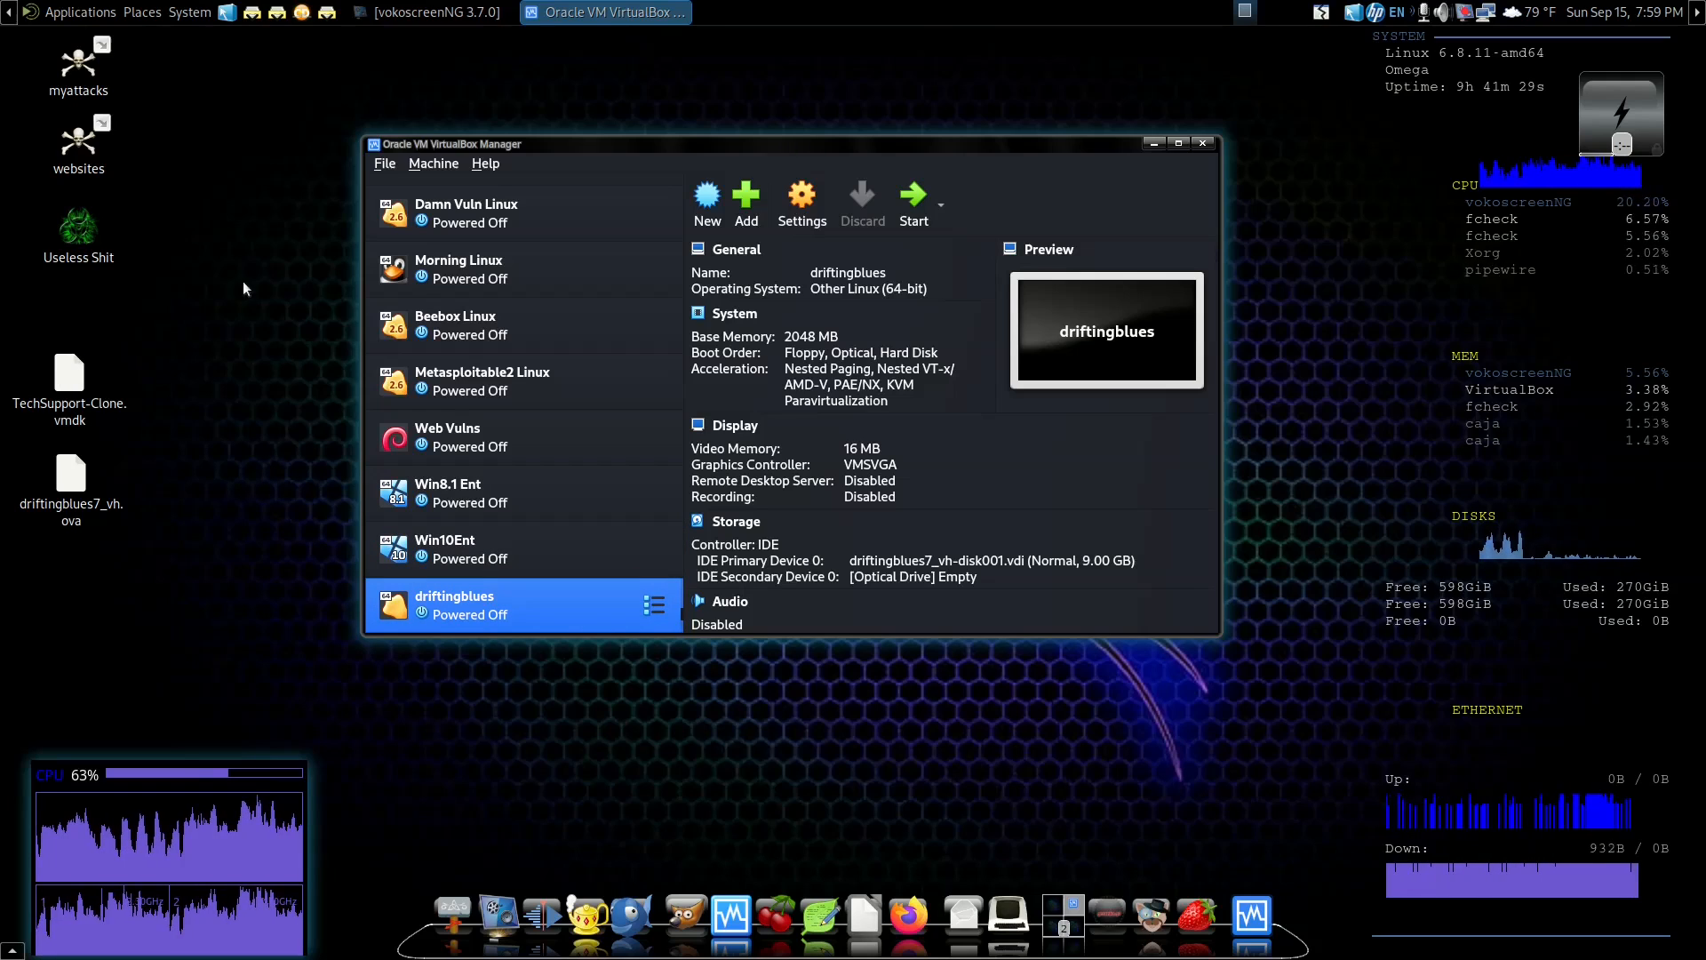
Start creating a new virtual machine and name it Tech Support
scroll(507, 284, "up", 2)
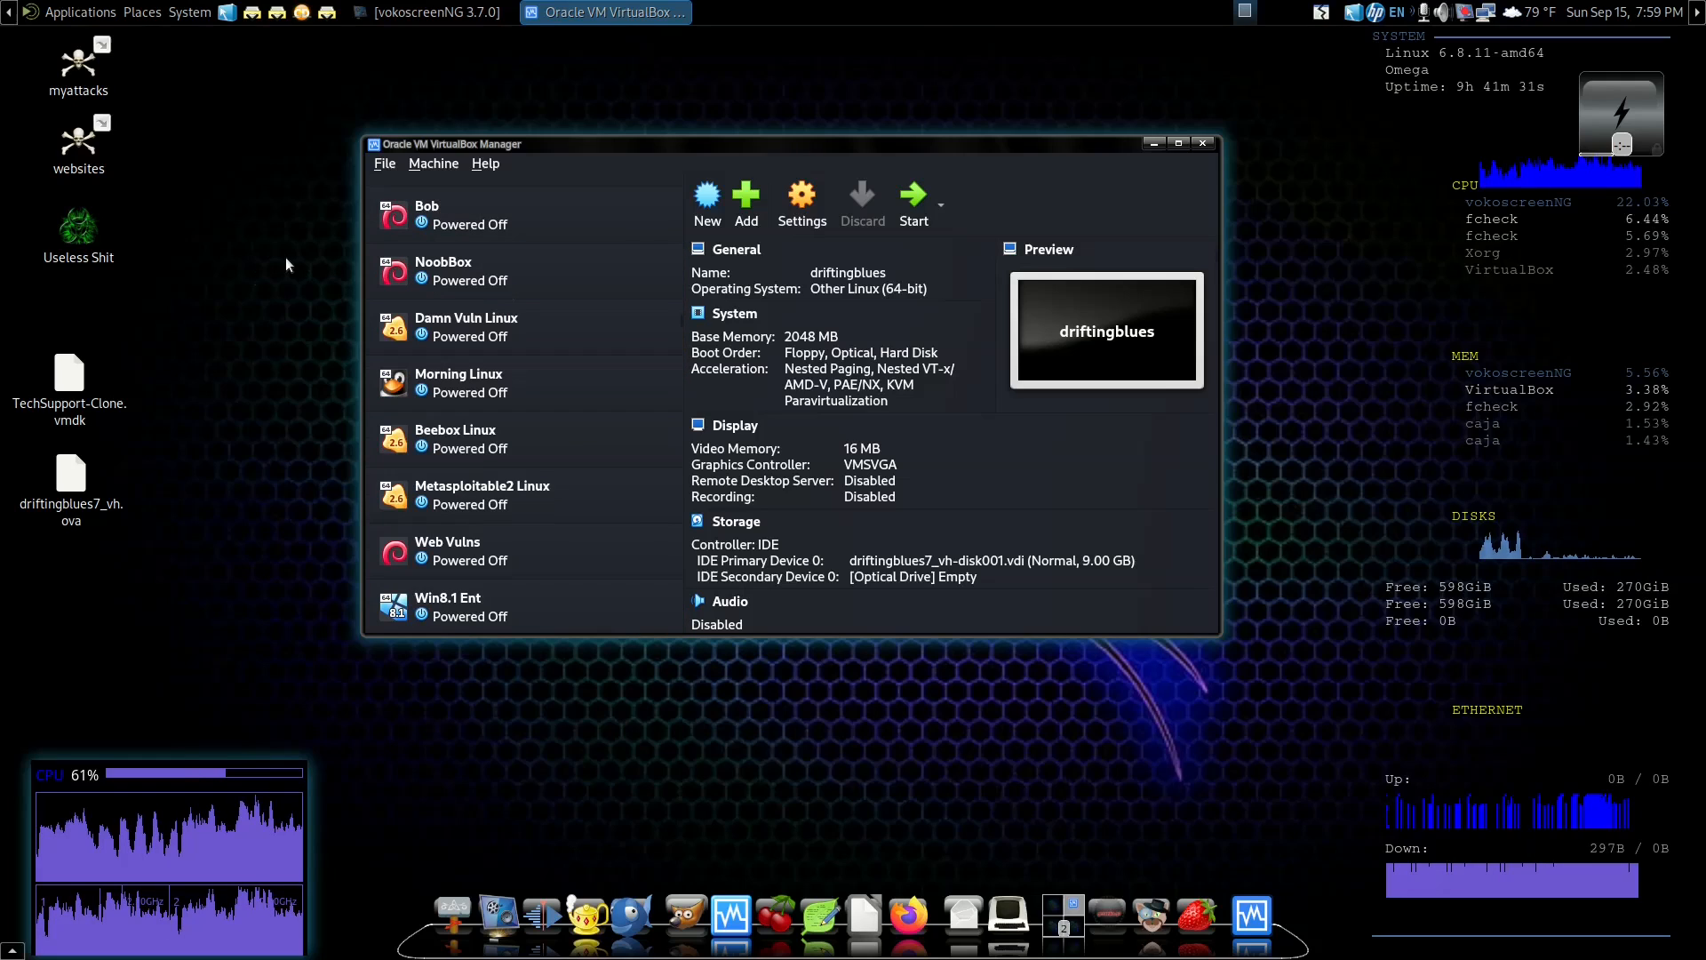
scroll(595, 268, "down", 2)
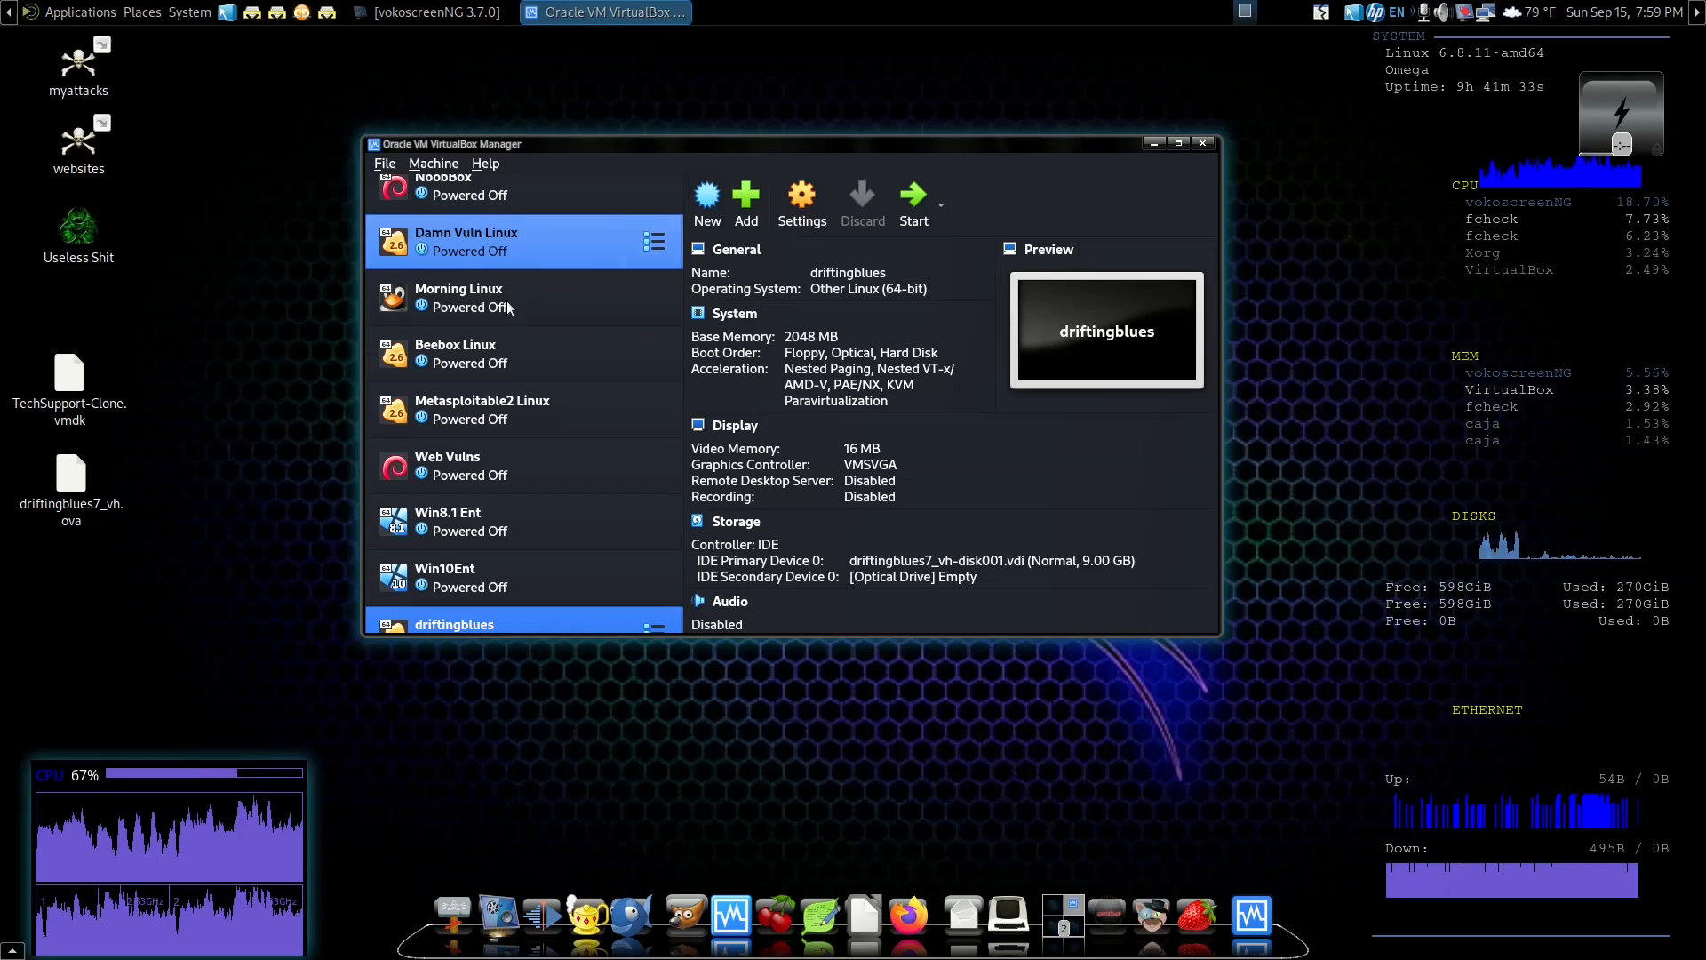
left_click(709, 200)
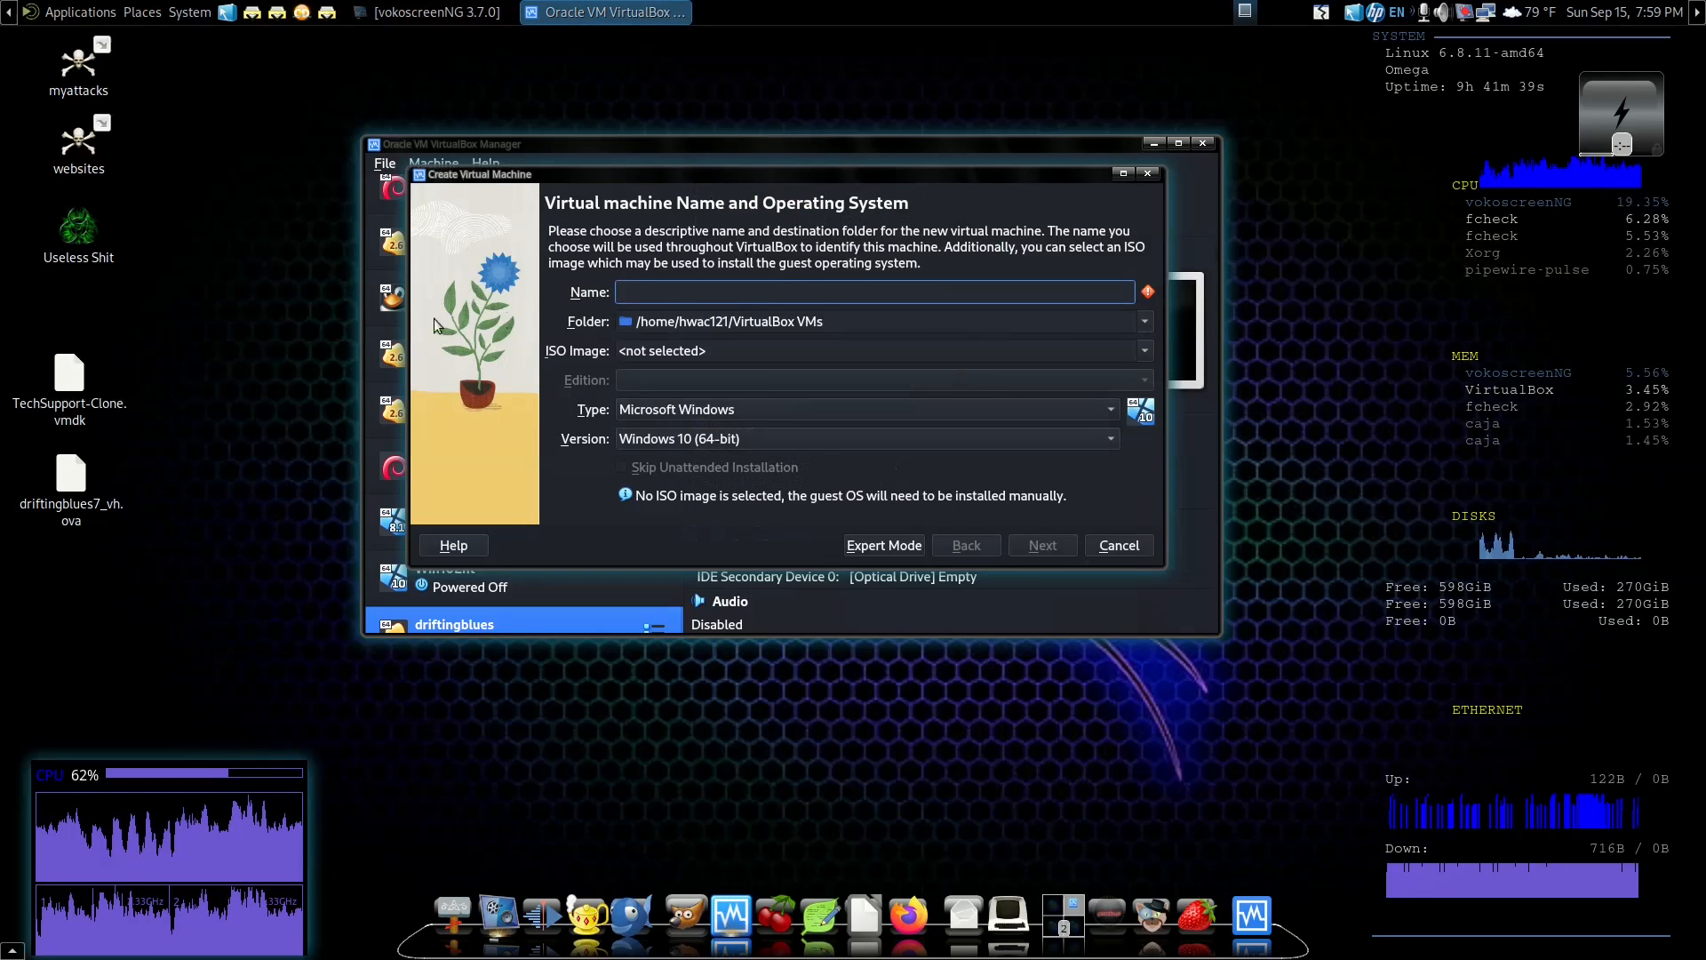
type("Tech")
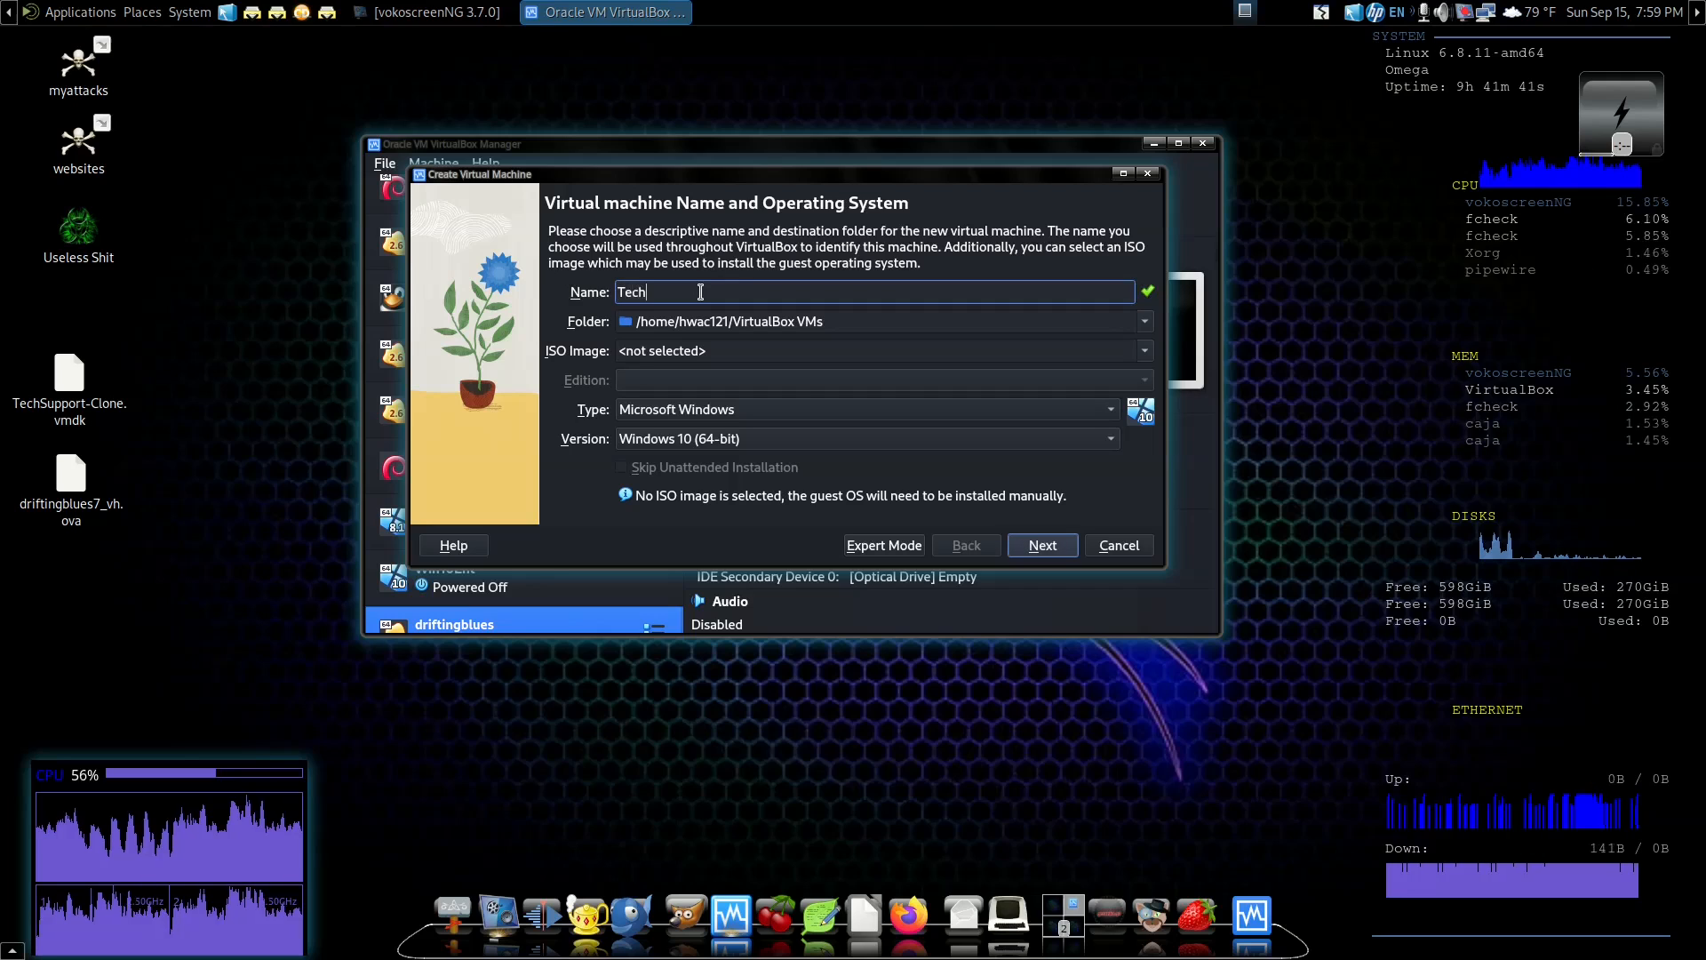
type(" Support")
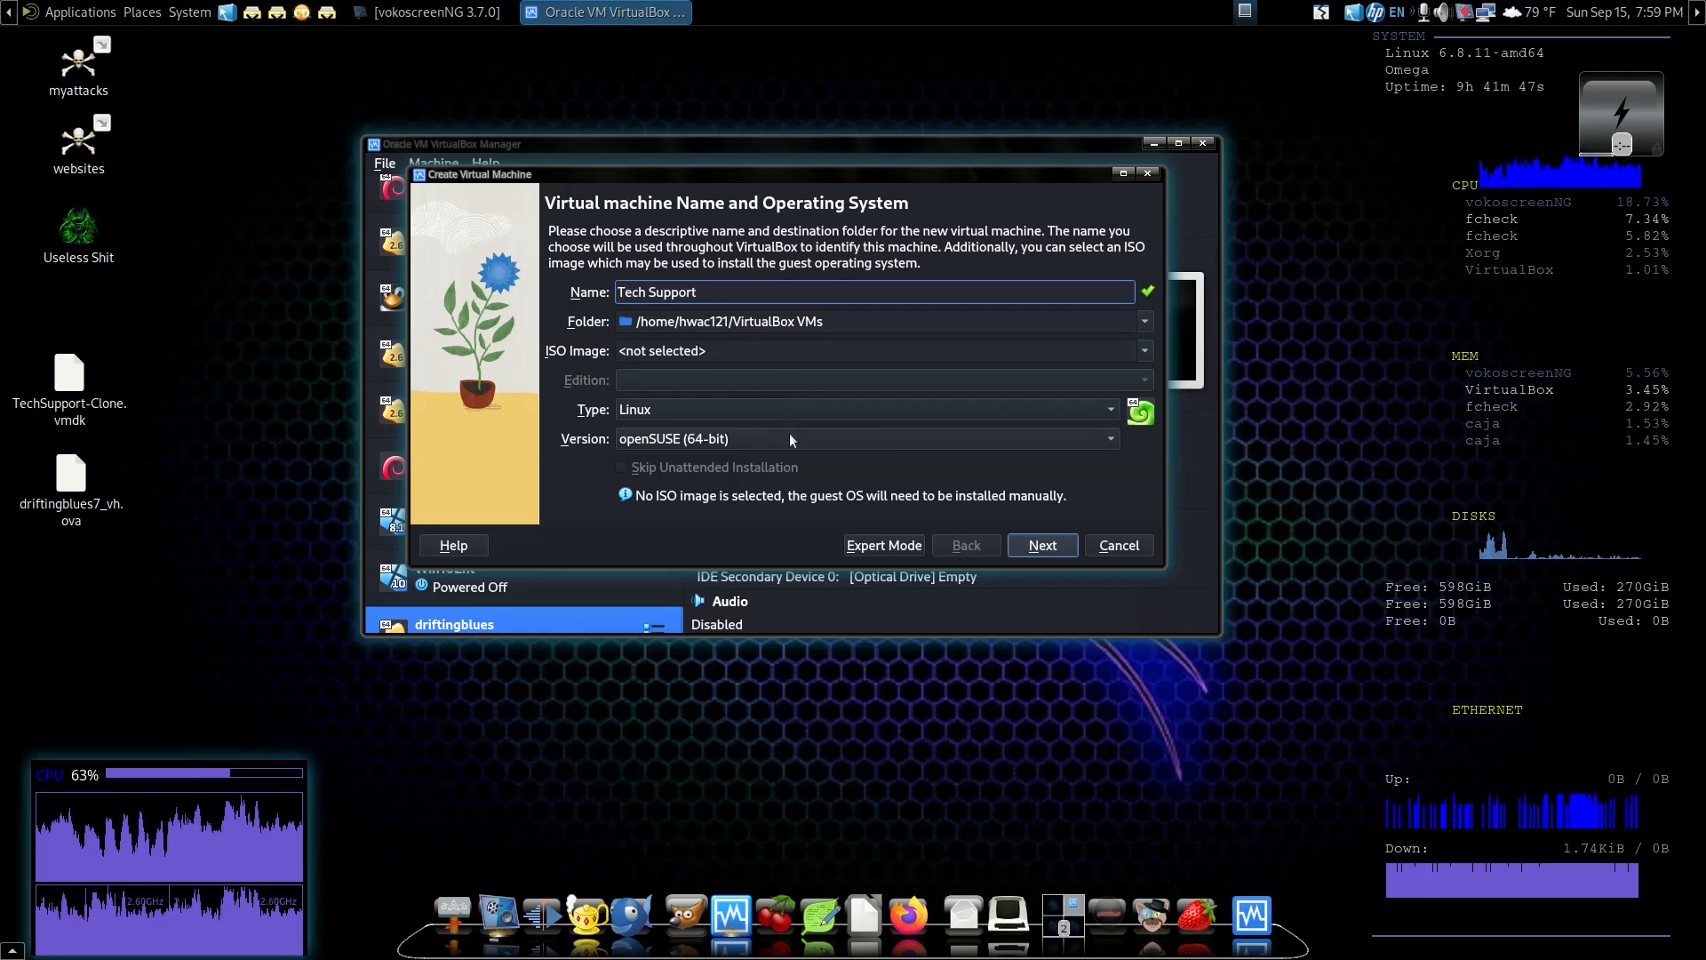
Set the new machine's version to Other Linux (64-bit) and accept the default memory and processor settings
left_click(763, 441)
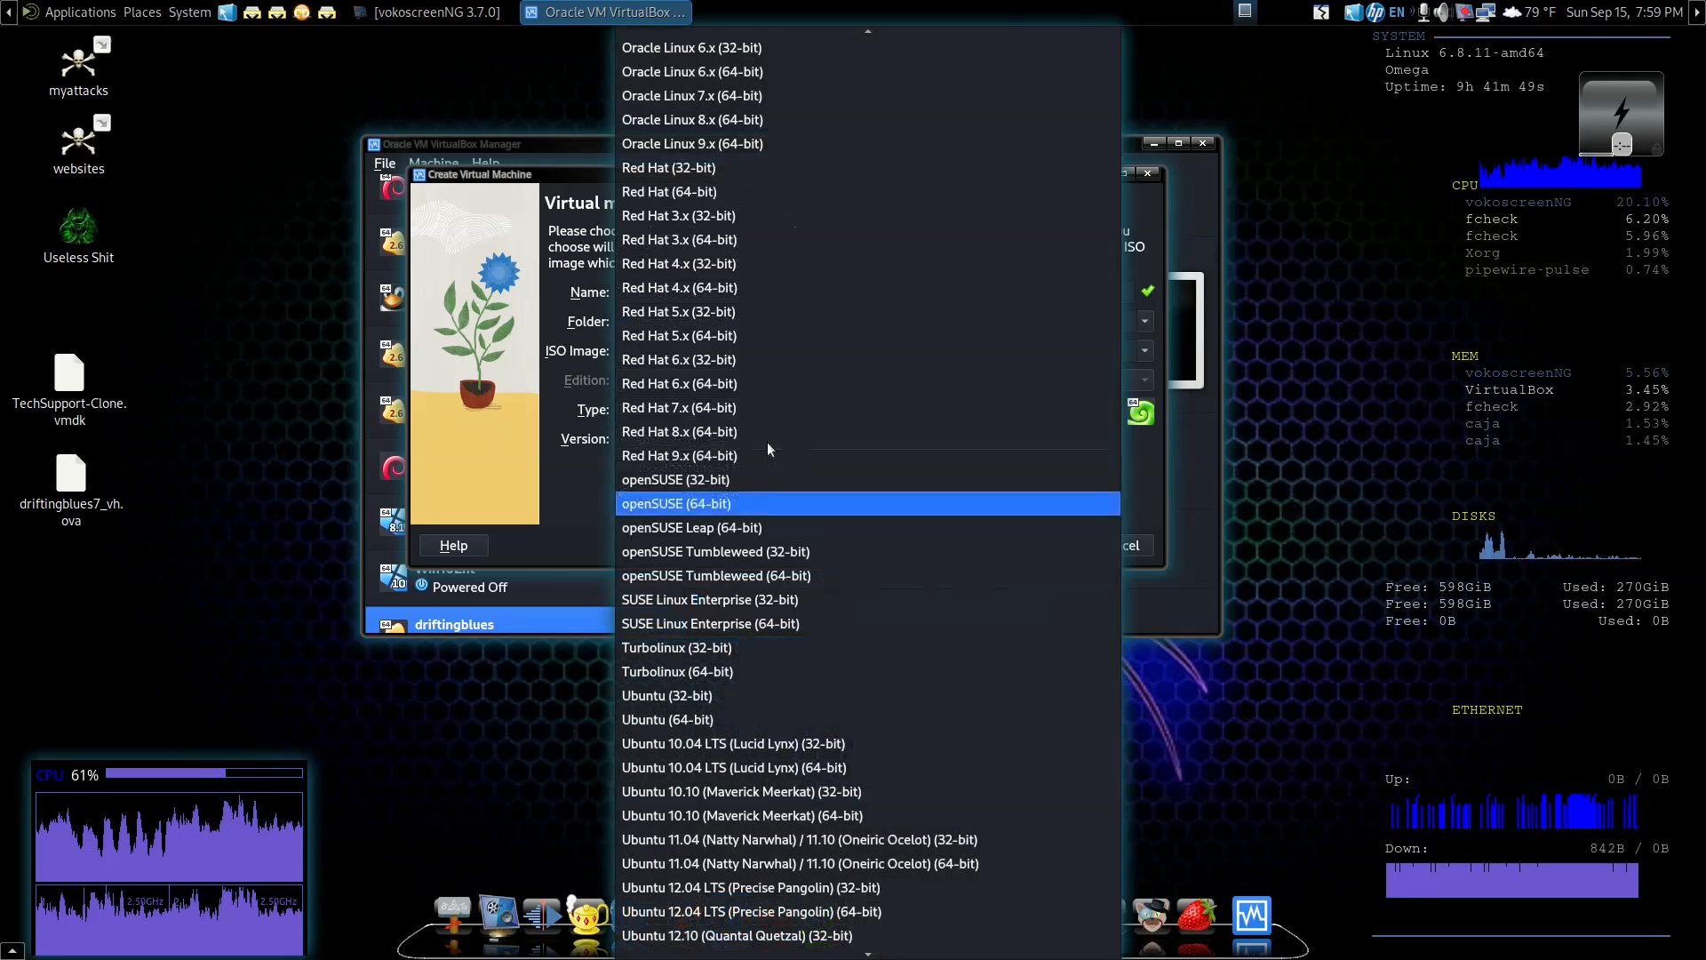
scroll(740, 755, "down", 10)
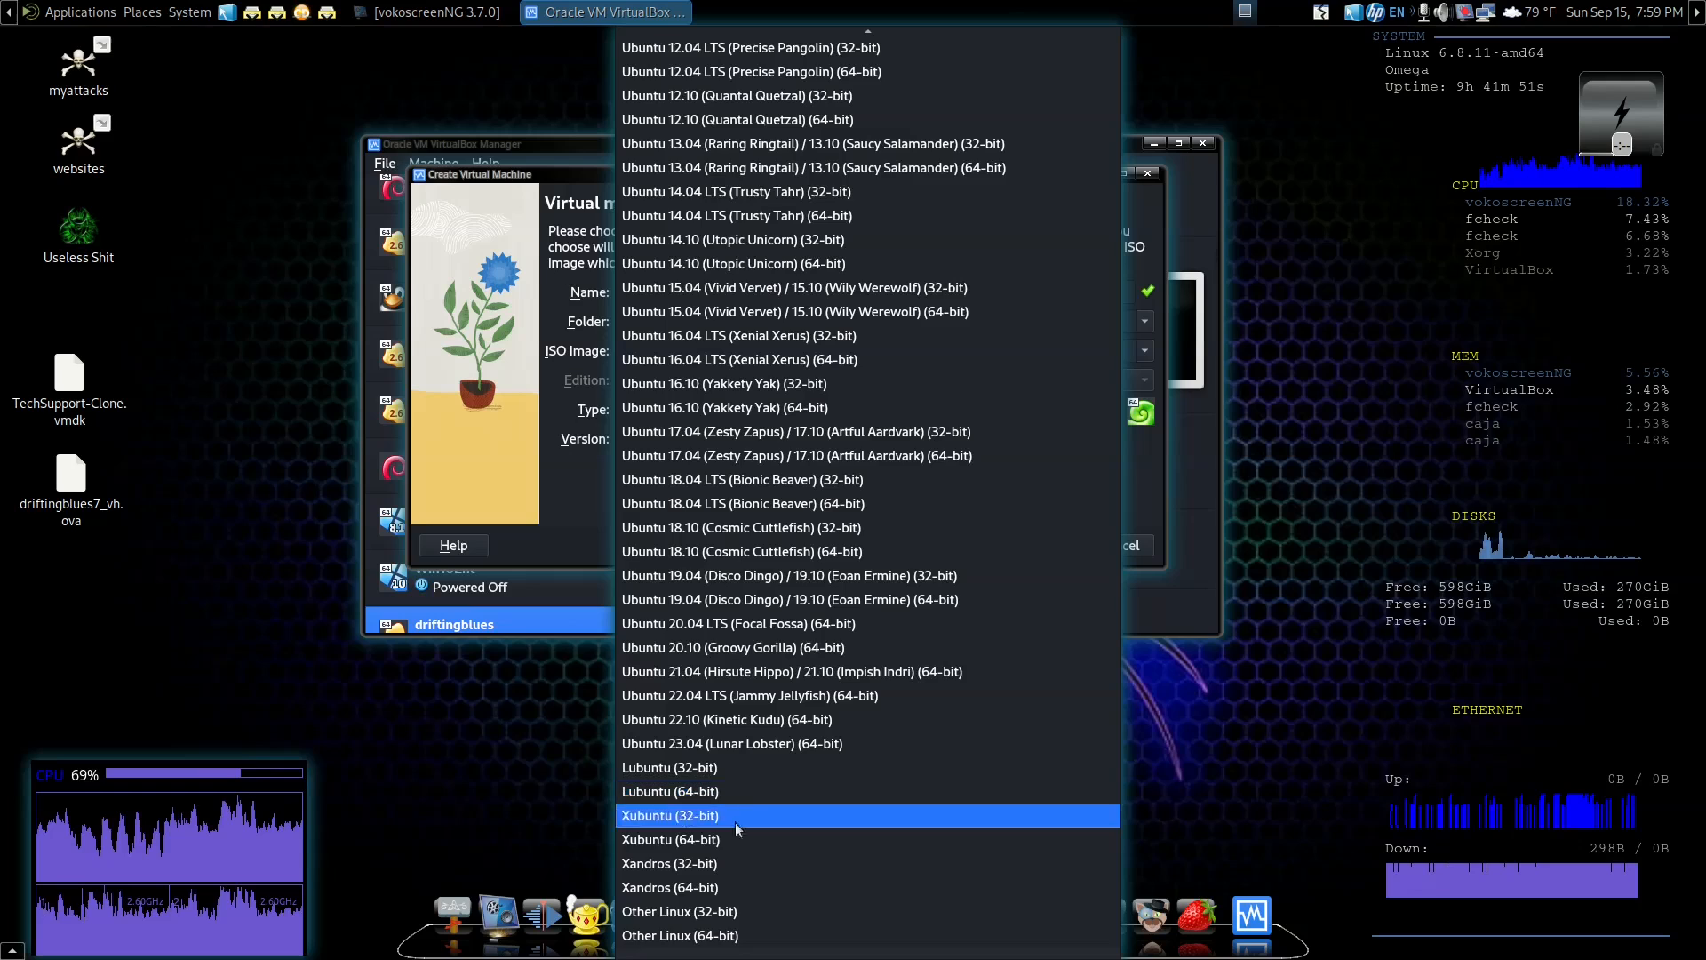
left_click(738, 935)
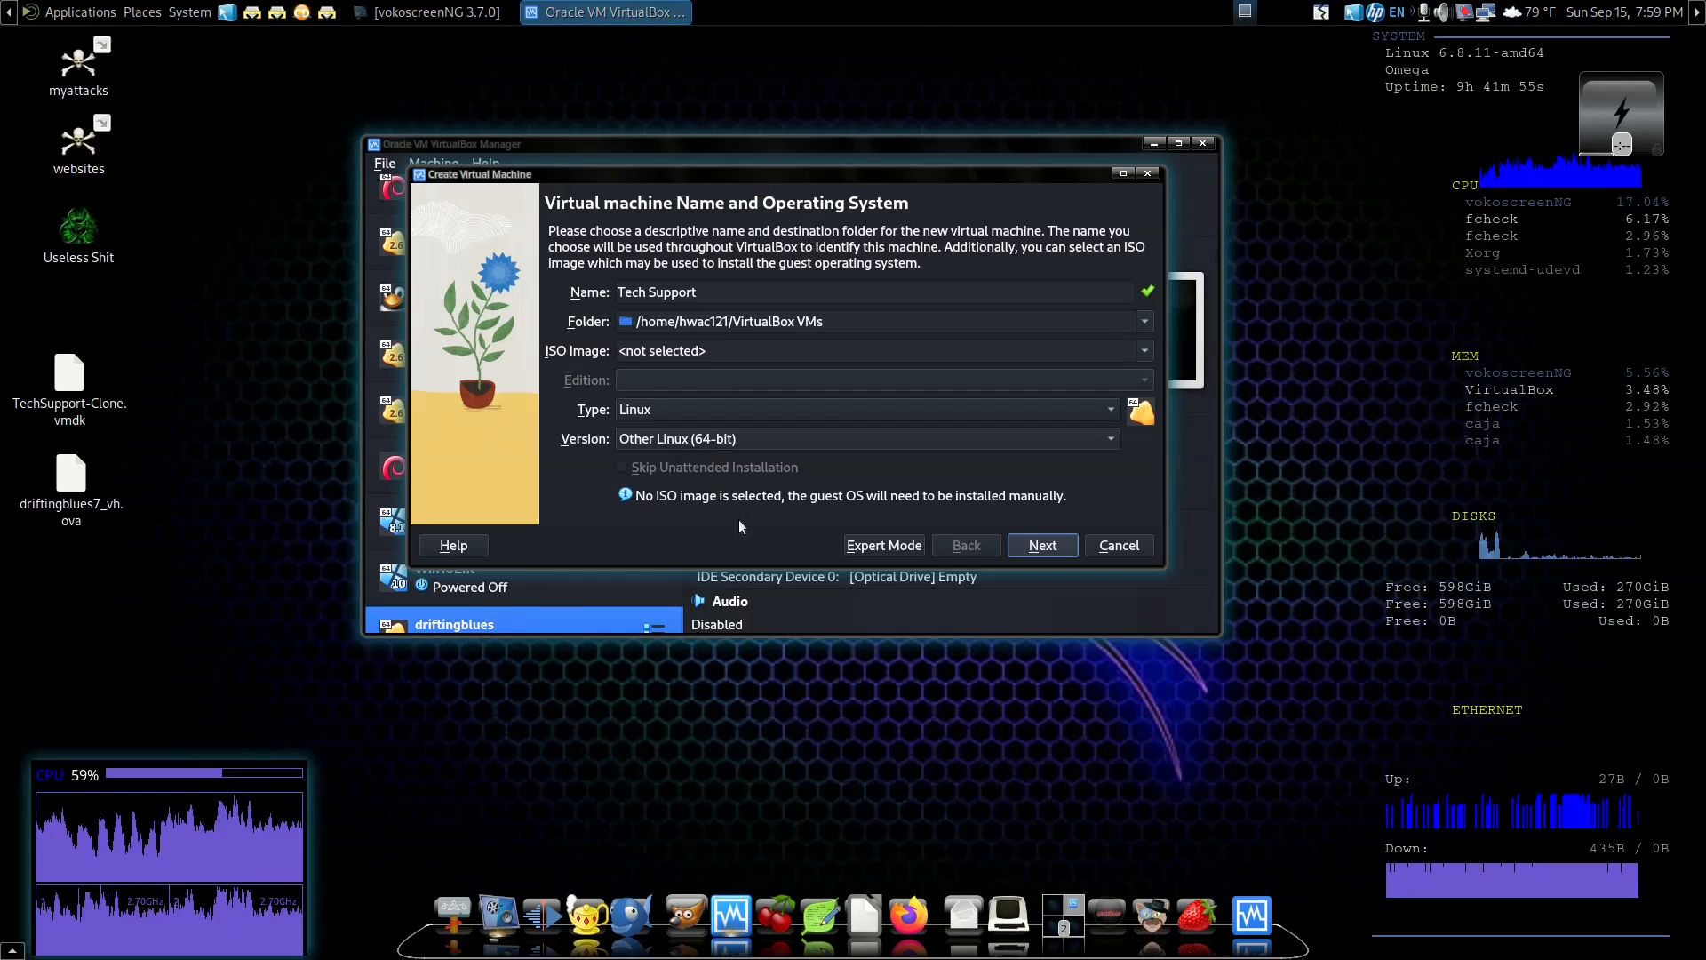
left_click(1052, 549)
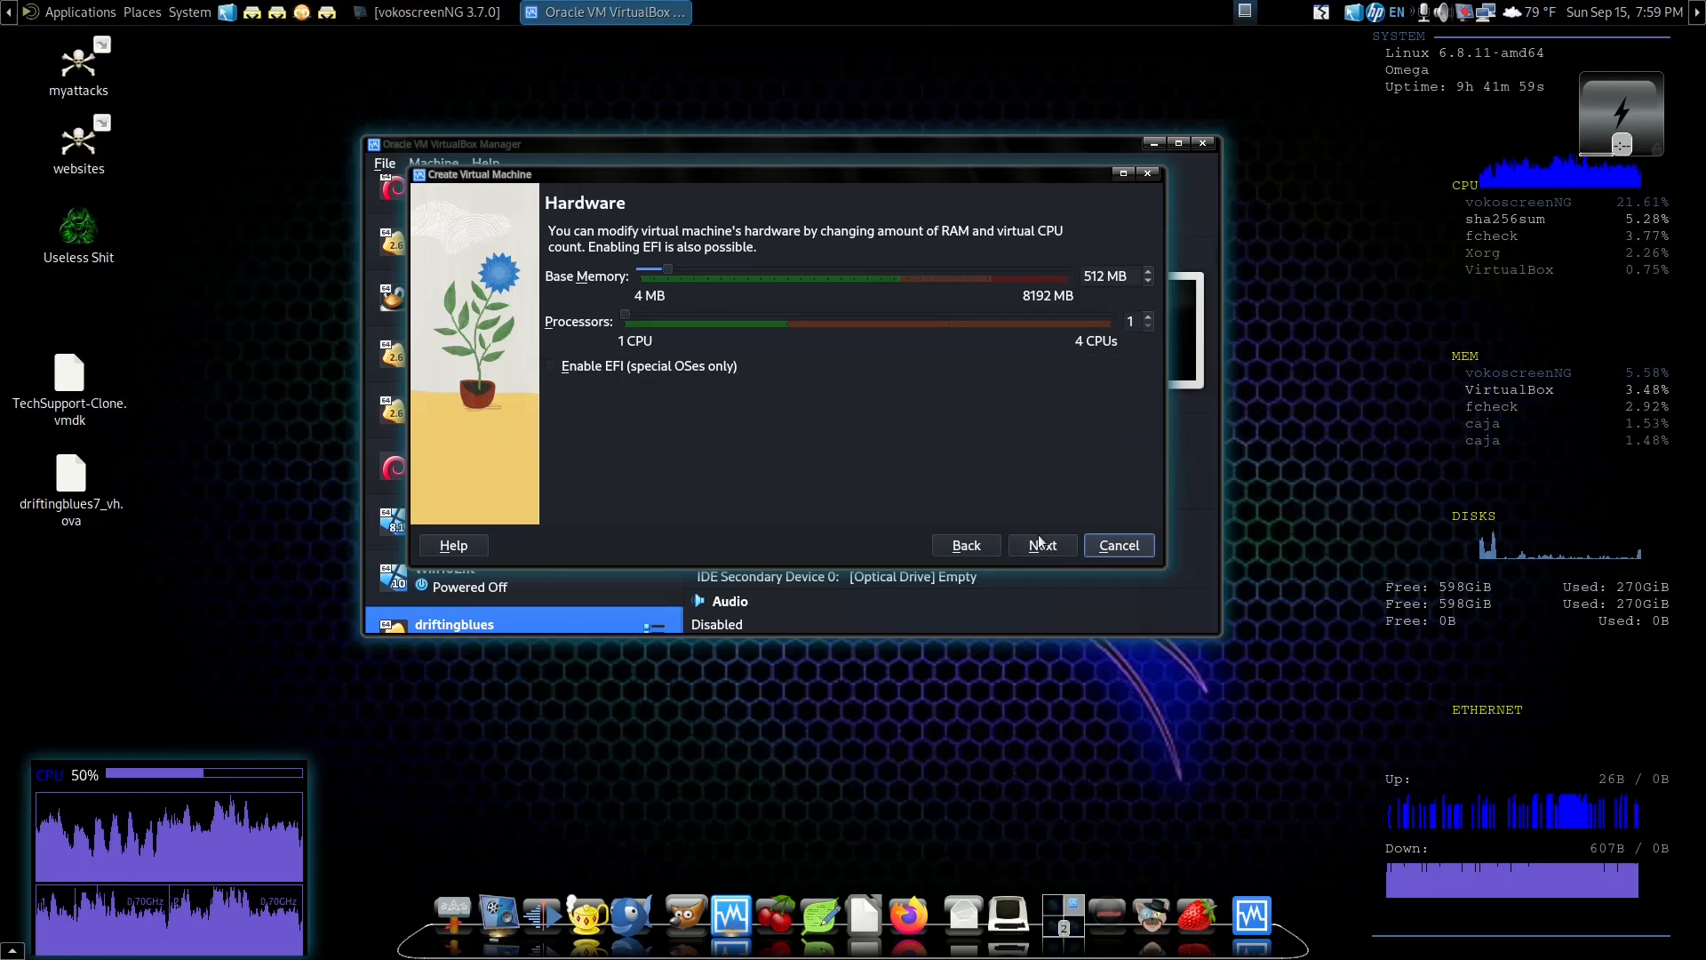
left_click(1037, 546)
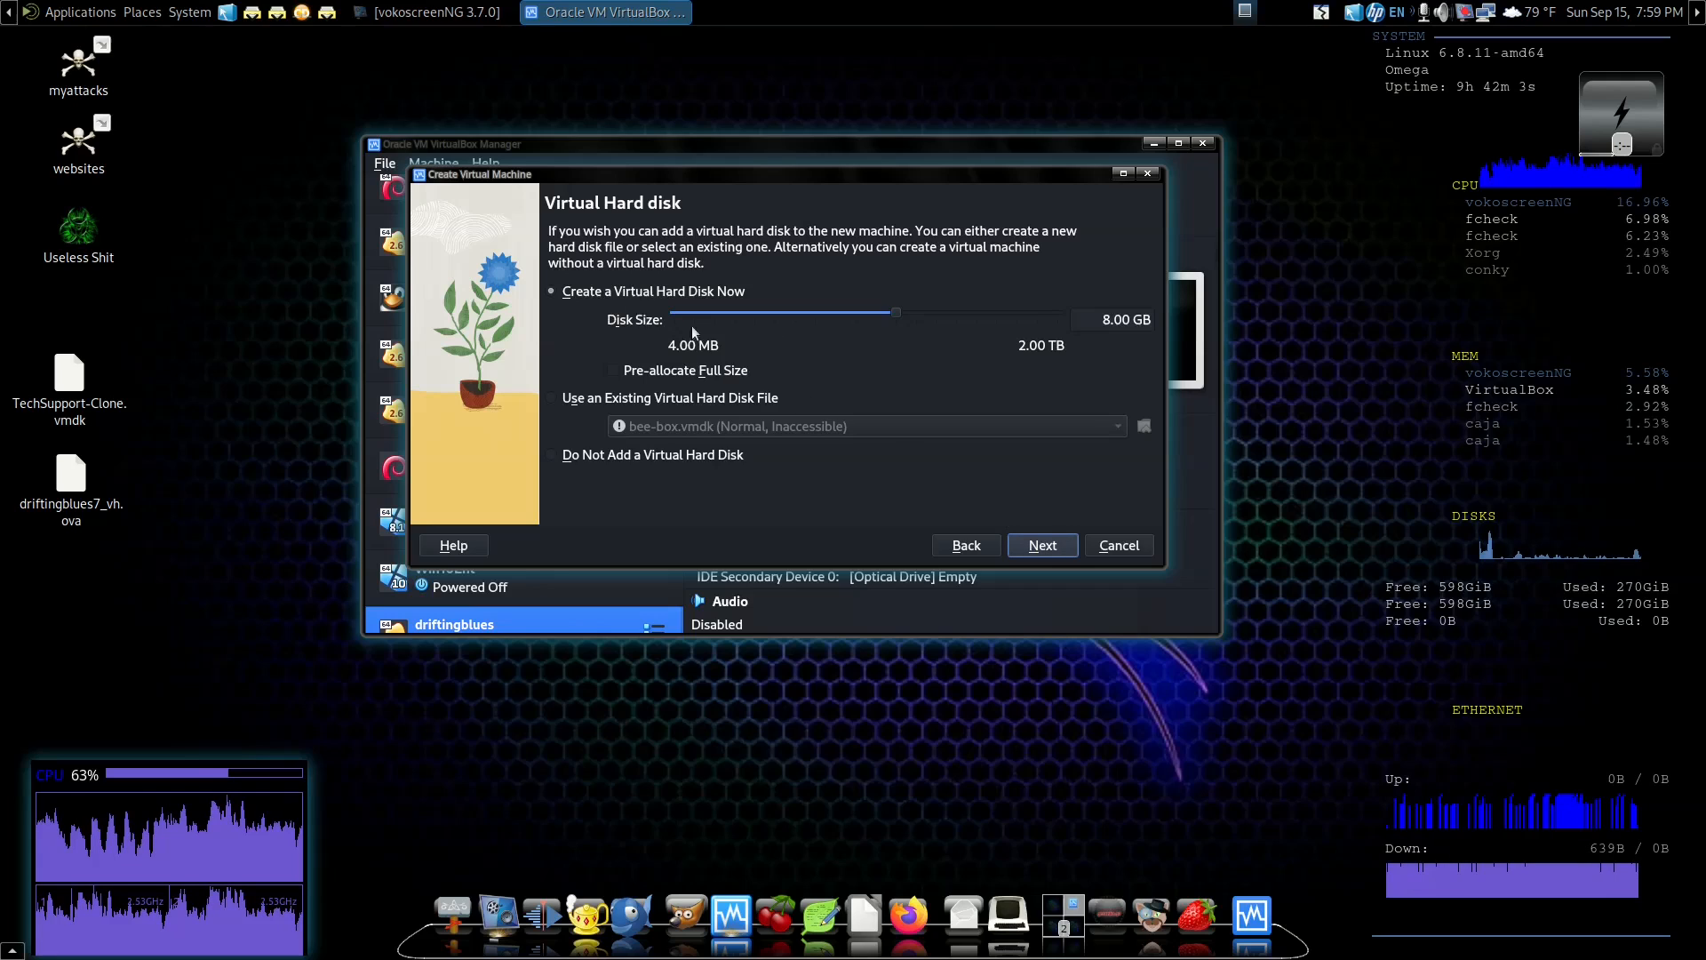
Give the machine a new 20 GB virtual hard disk and finish creating it
left_click(1107, 320)
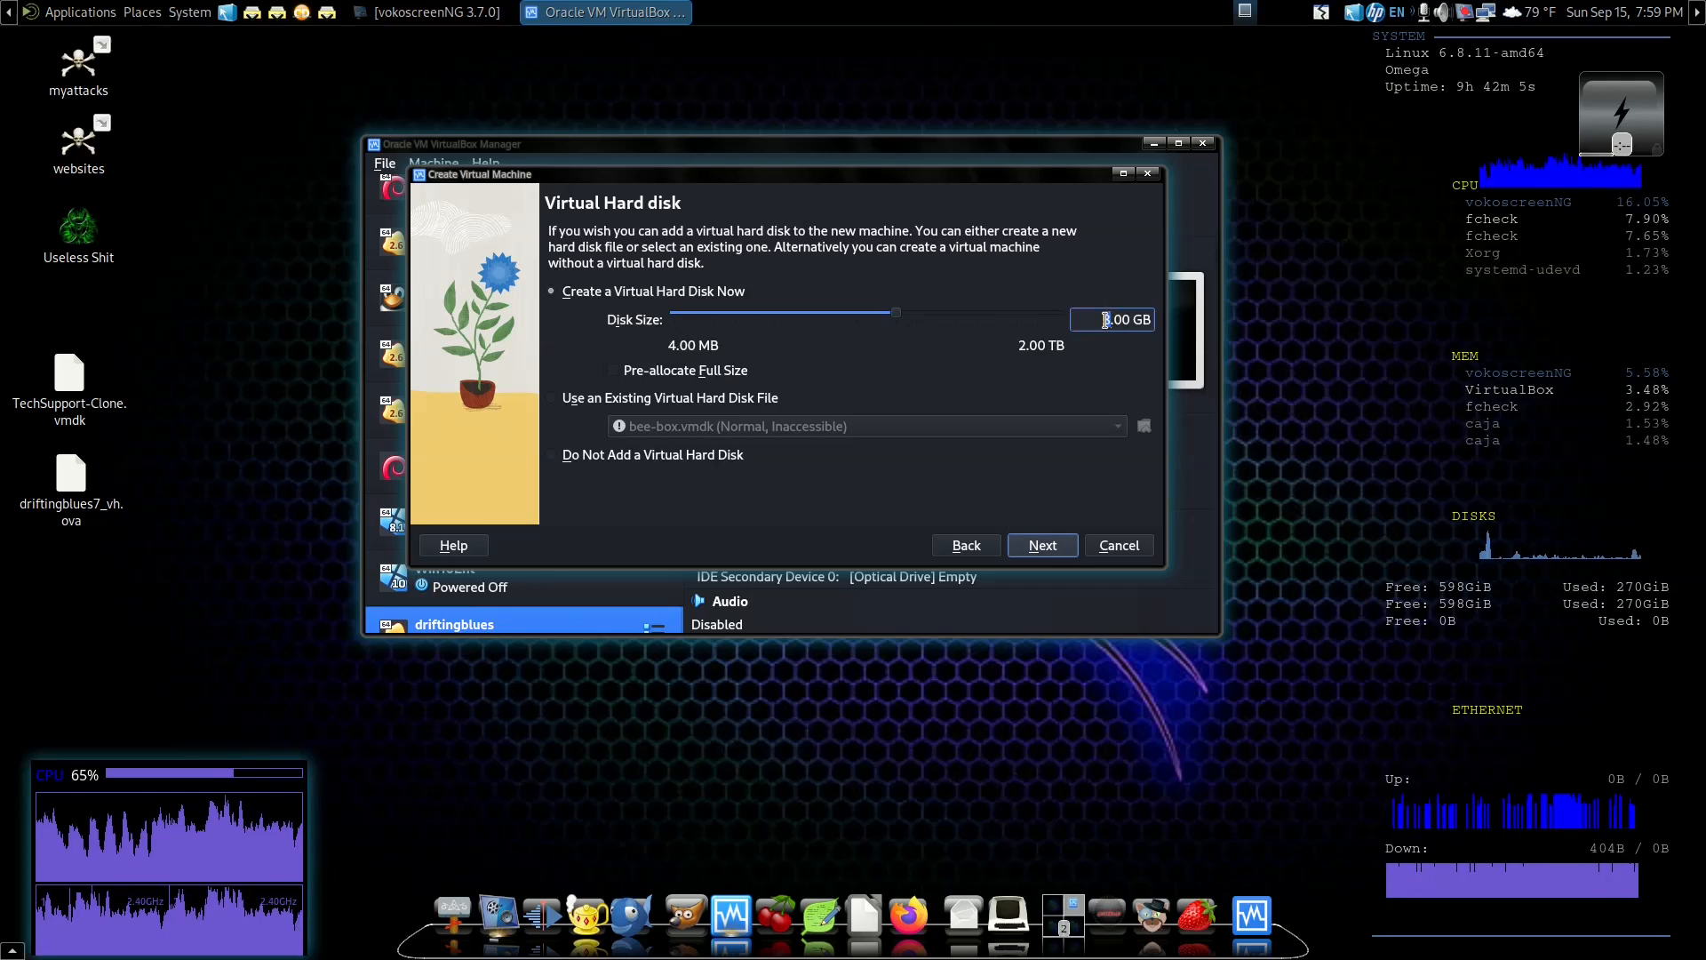
type("20")
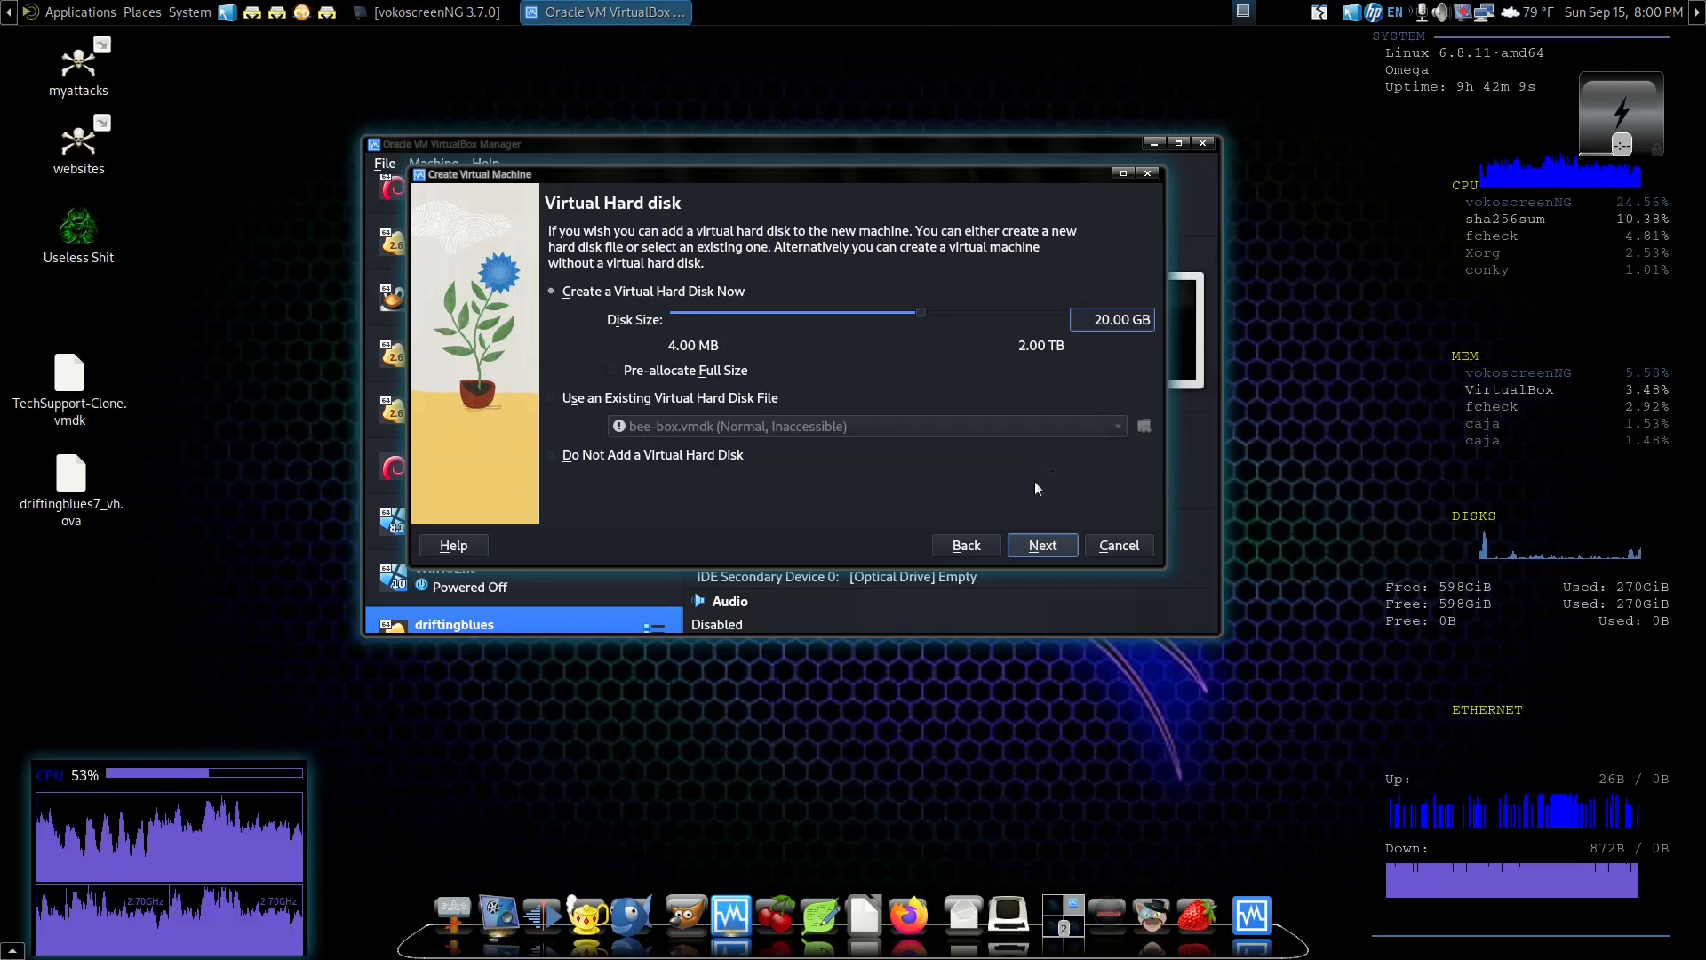
left_click(1044, 547)
left_click(1043, 545)
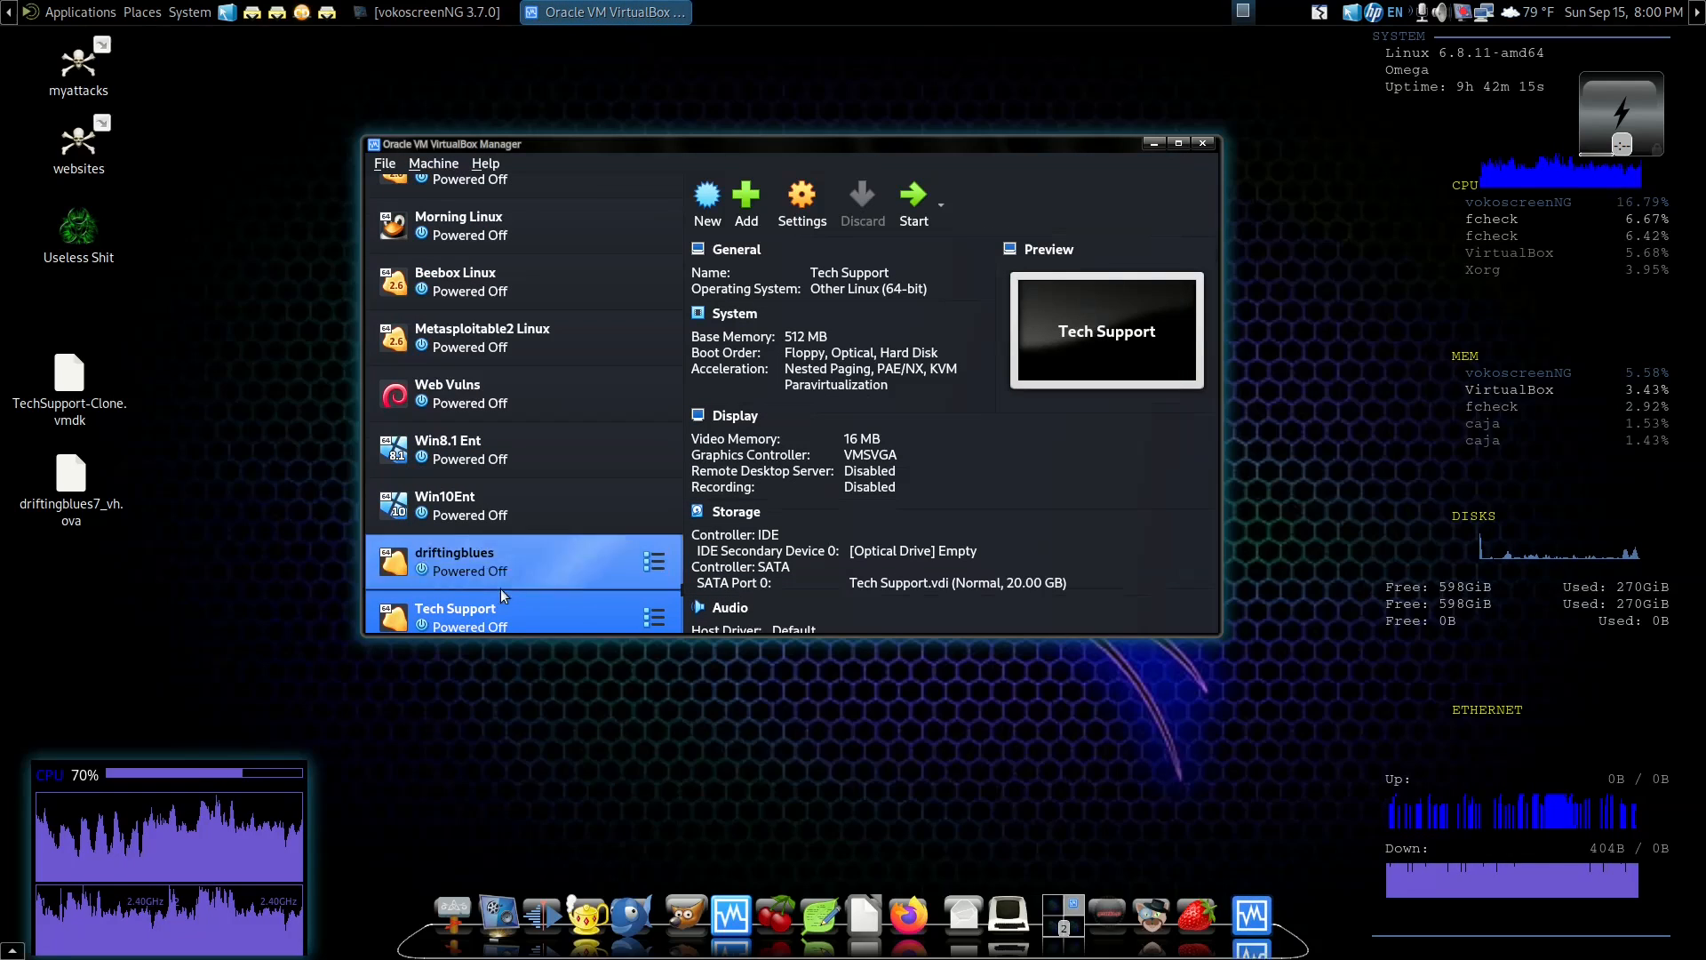
Open the storage settings of the Tech Support machine
scroll(499, 599, "down", 1)
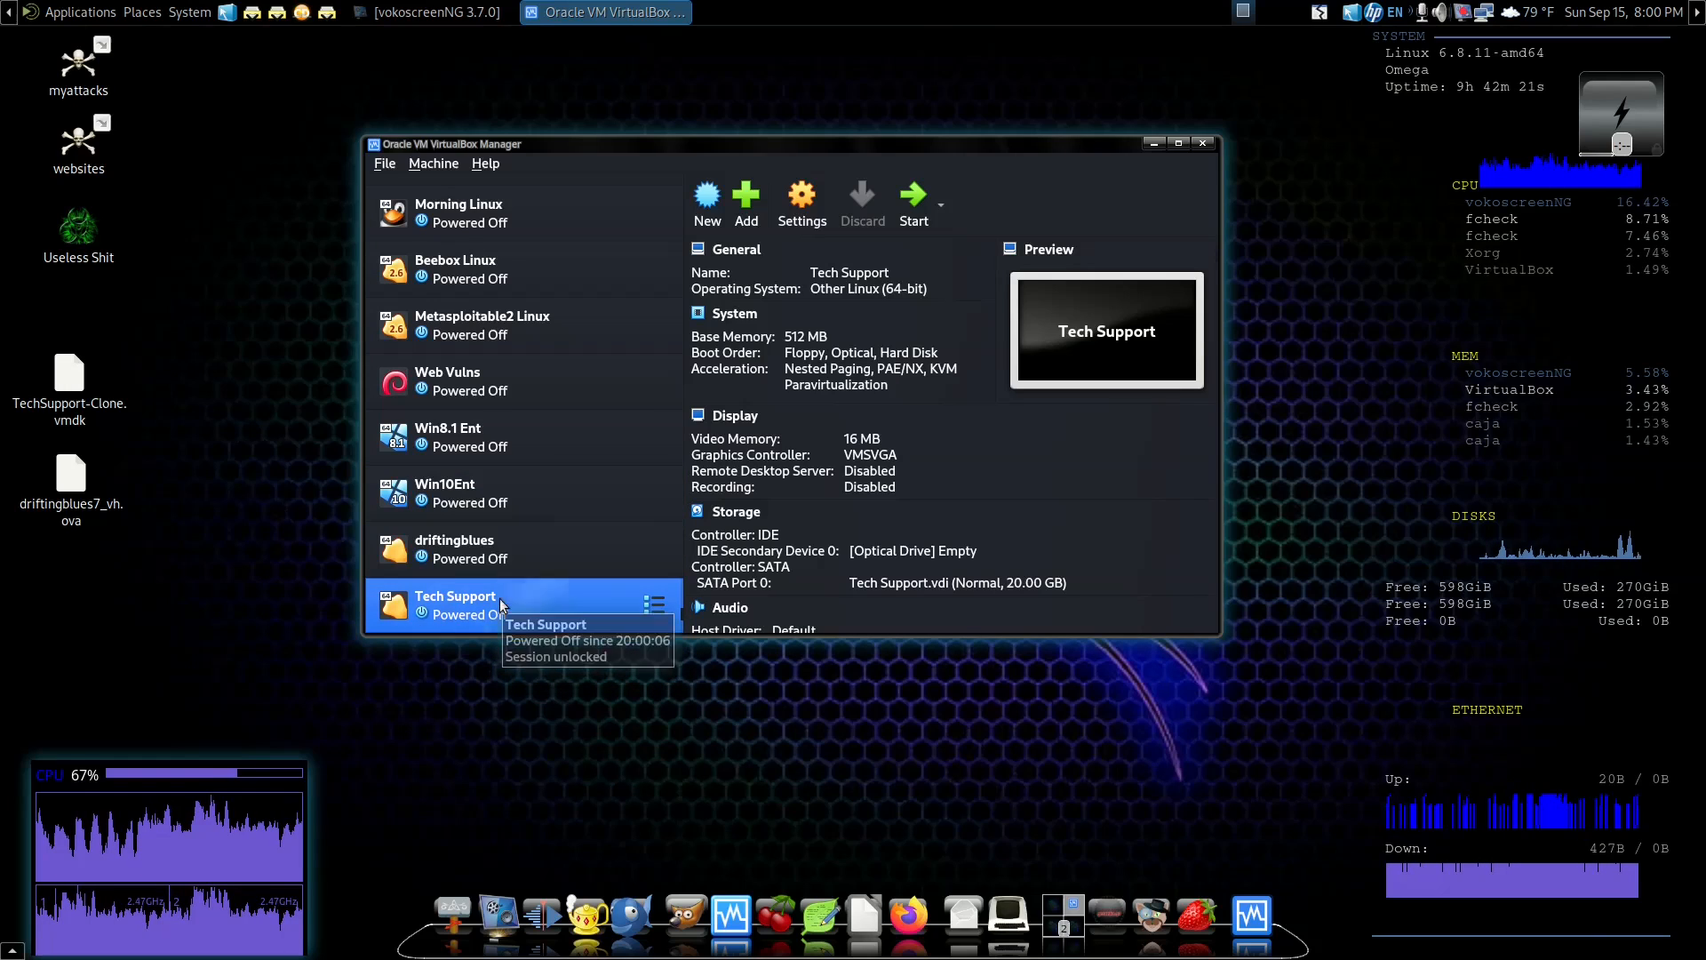
left_click(800, 202)
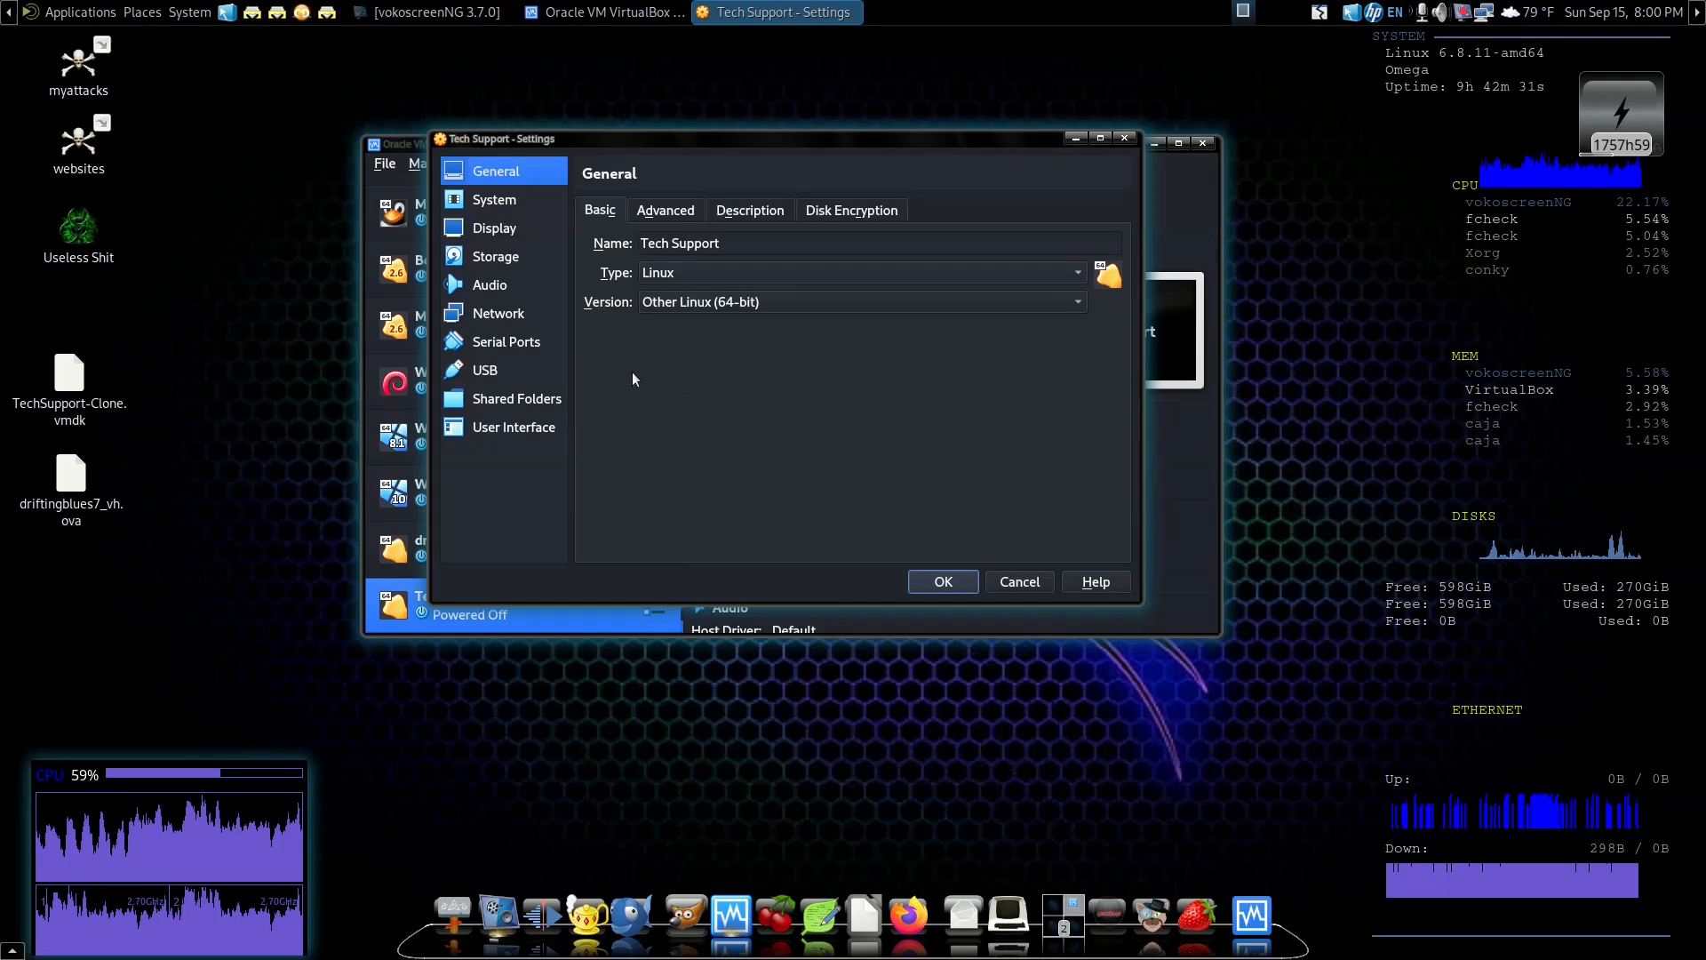
left_click(490, 259)
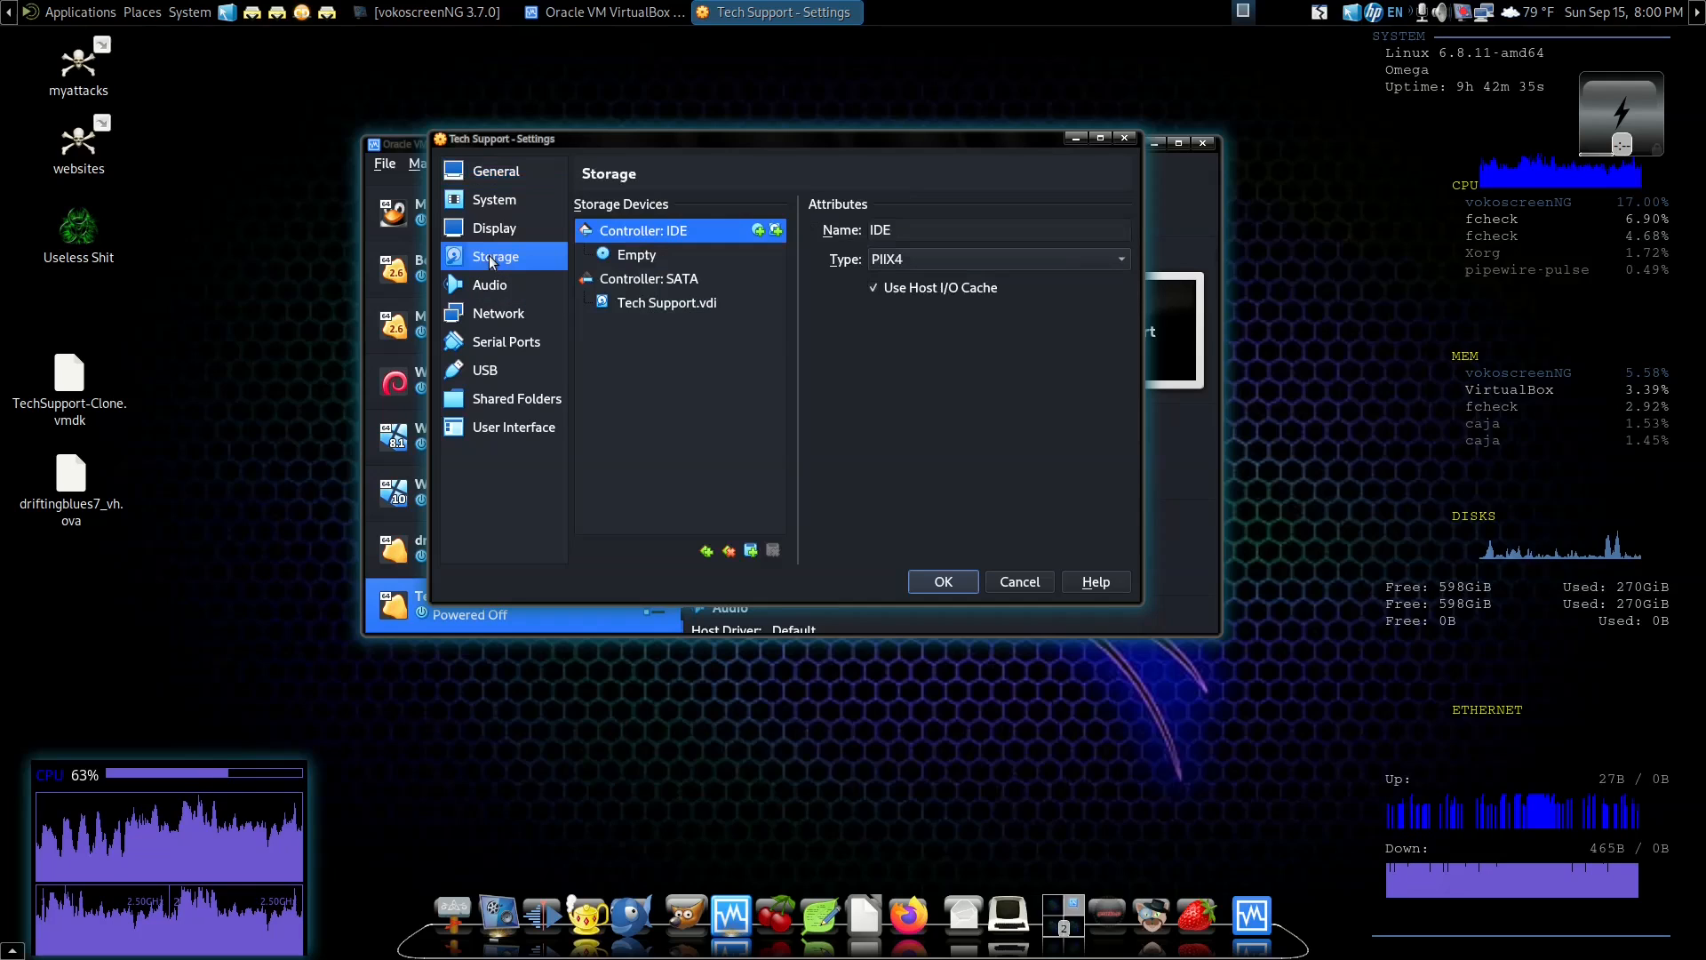
Examine the IDE and SATA controllers and the devices attached to them
left_click(676, 280)
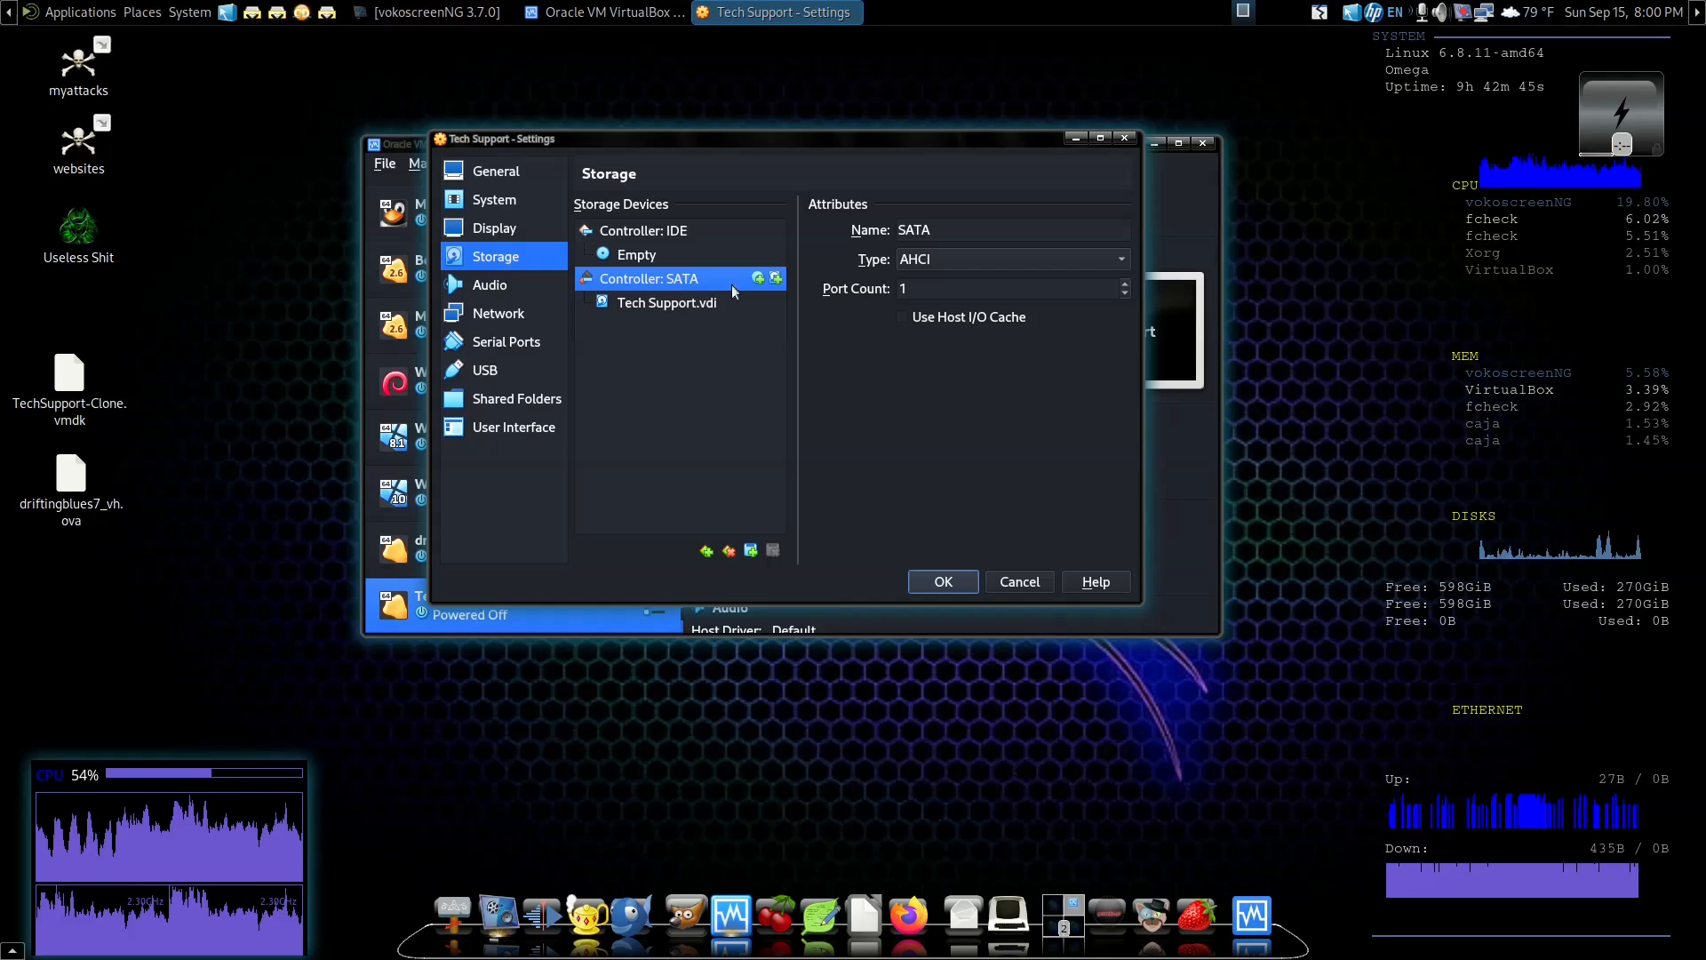
left_click(711, 308)
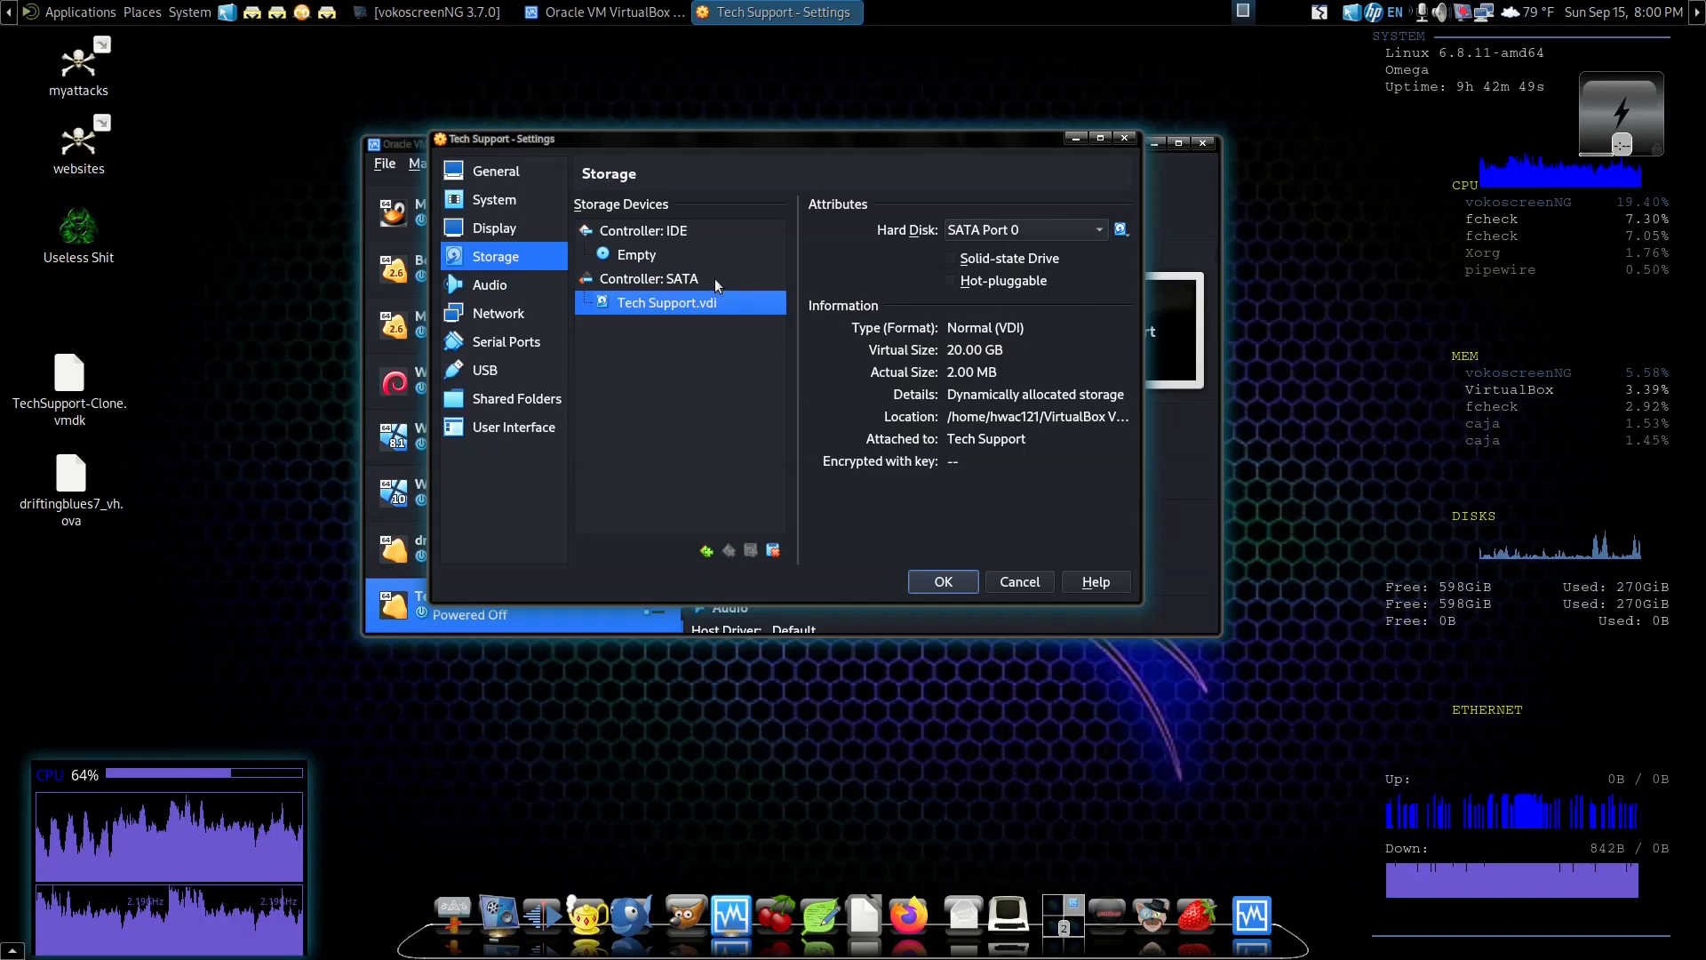
left_click(714, 279)
left_click(716, 292)
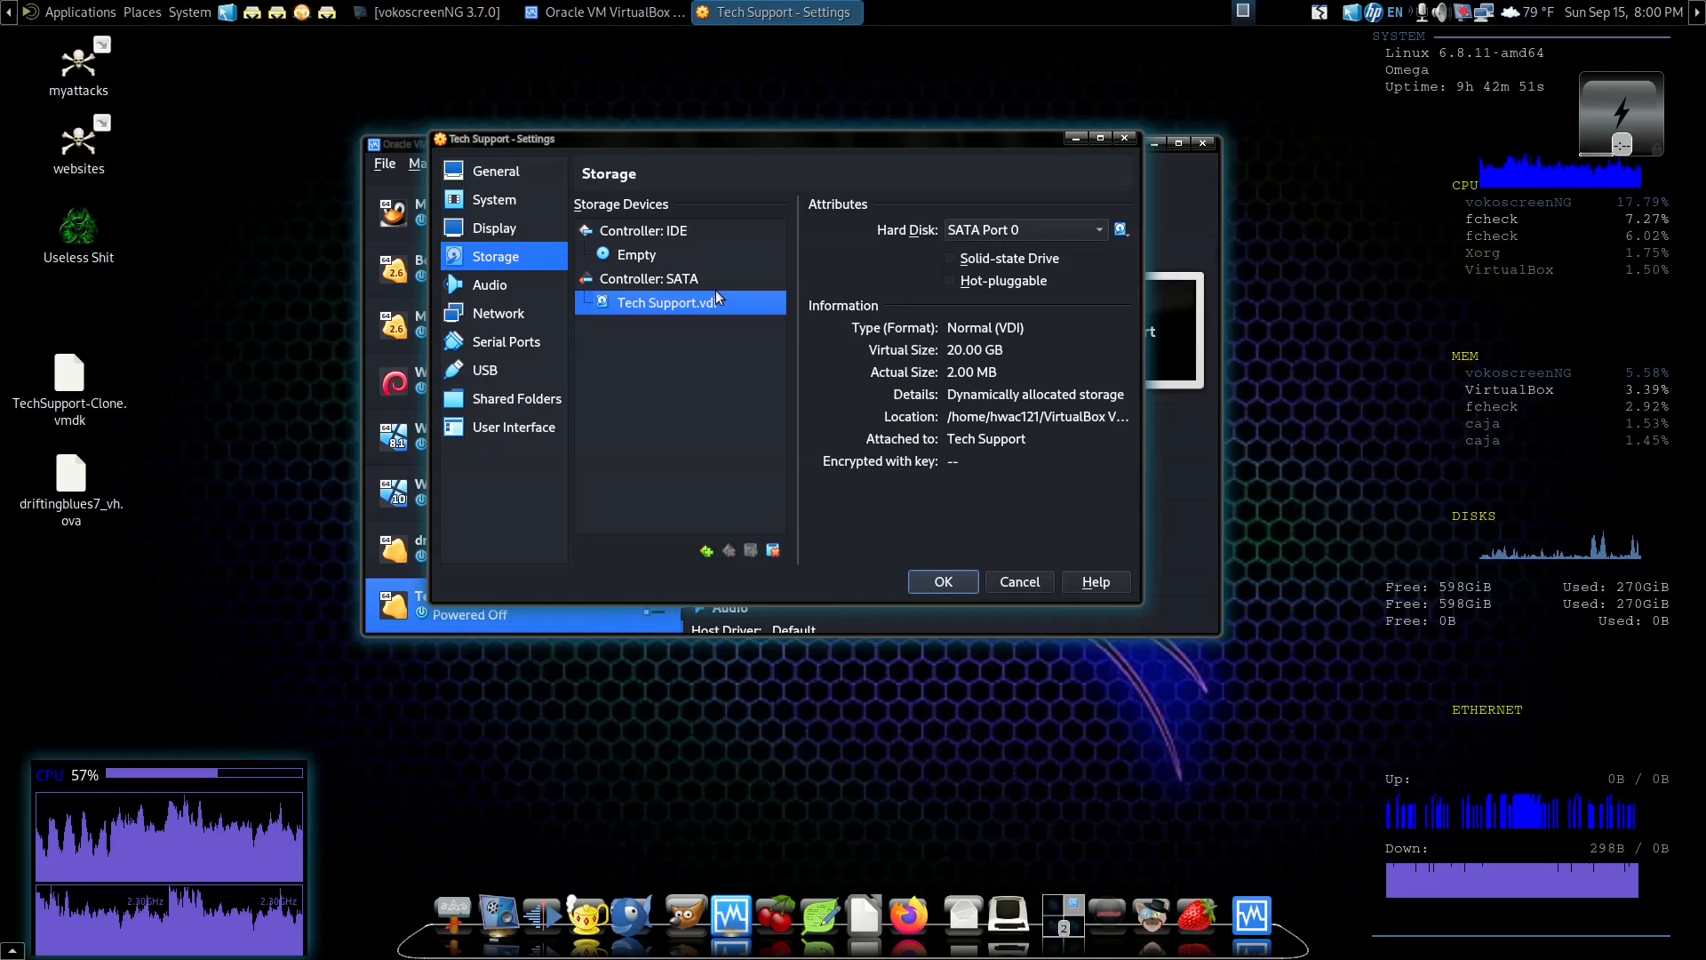
left_click(701, 238)
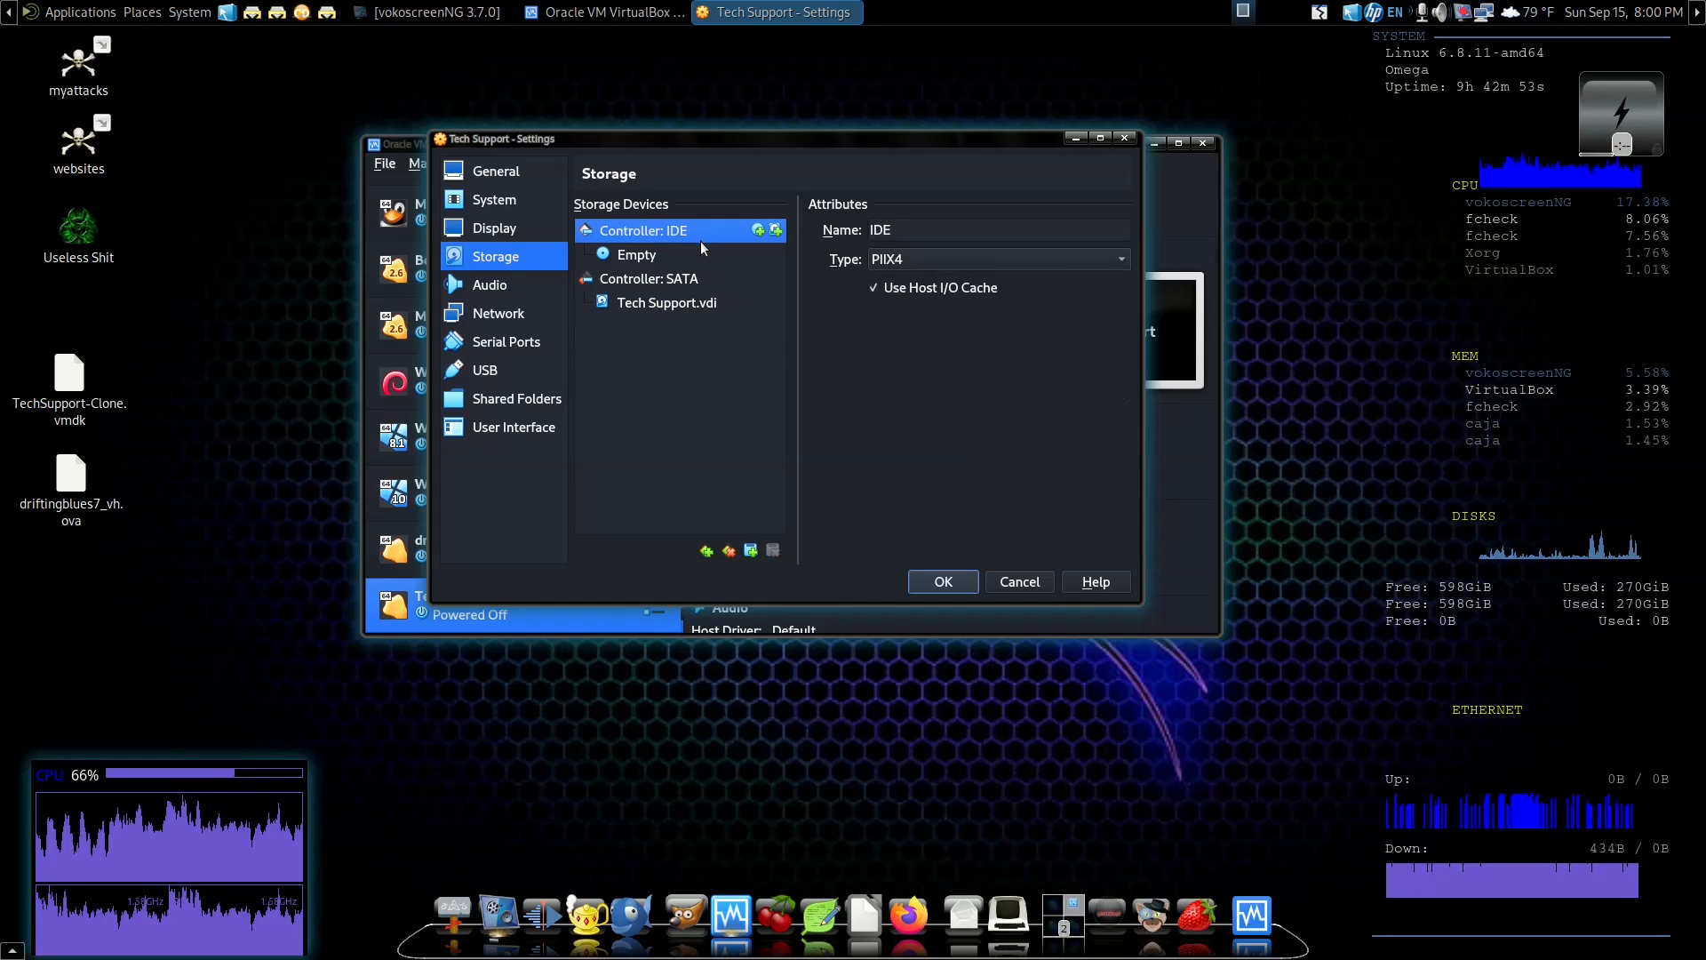
left_click(695, 249)
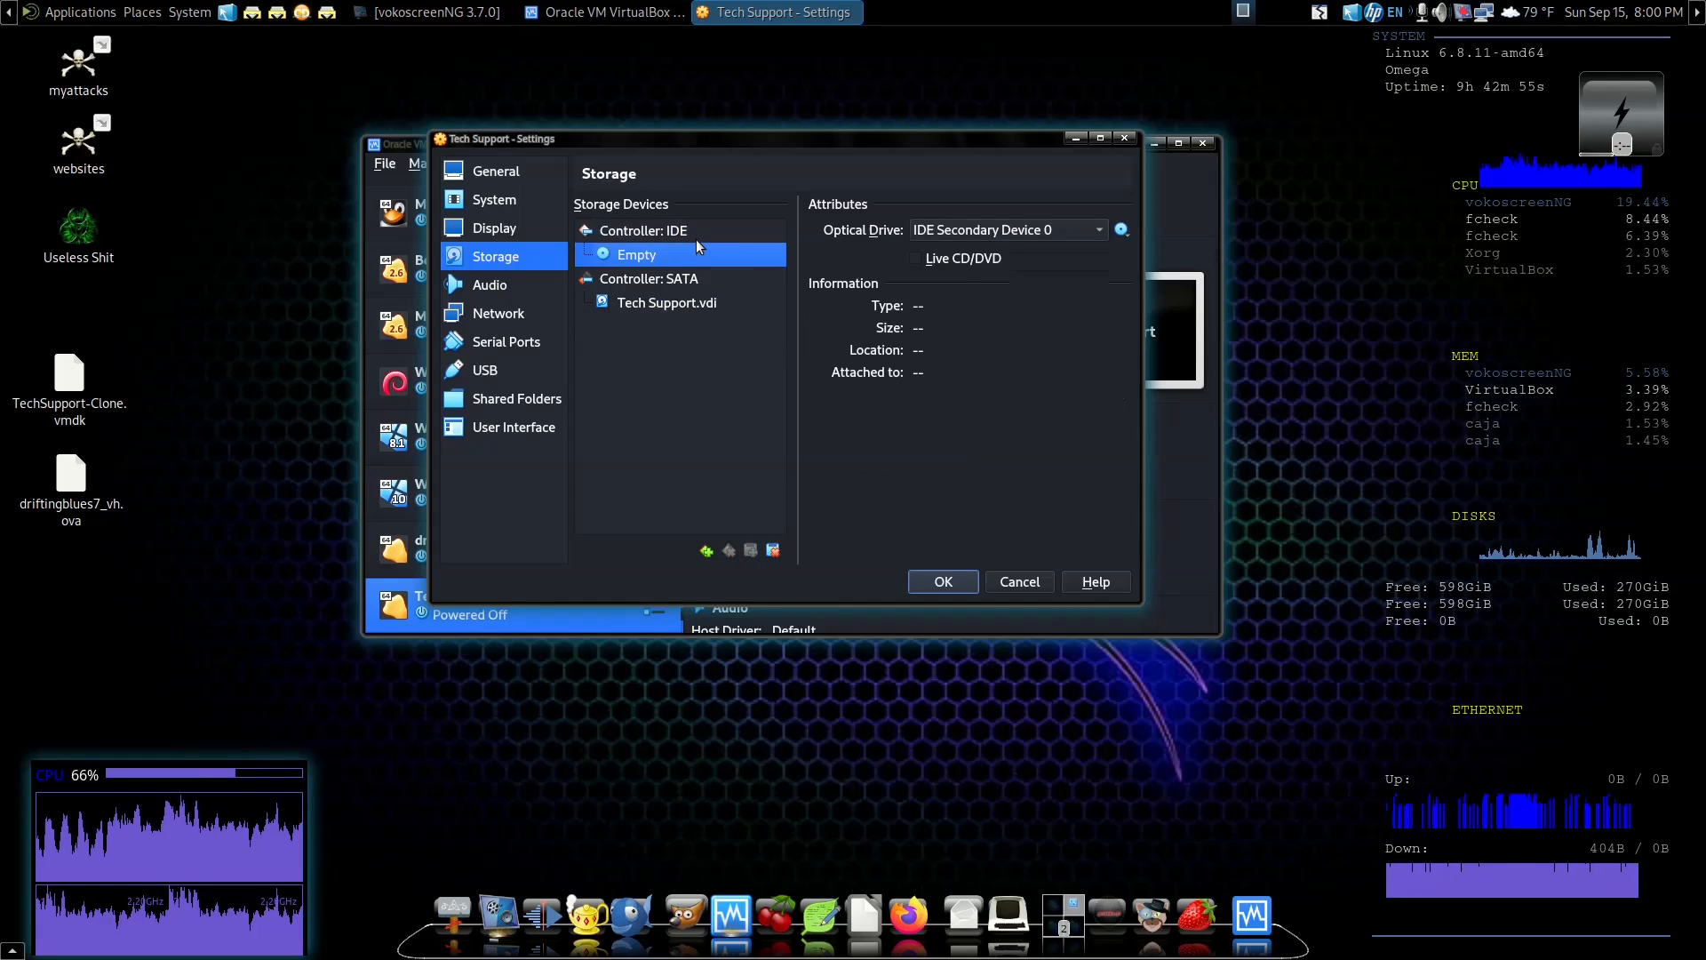
left_click(696, 238)
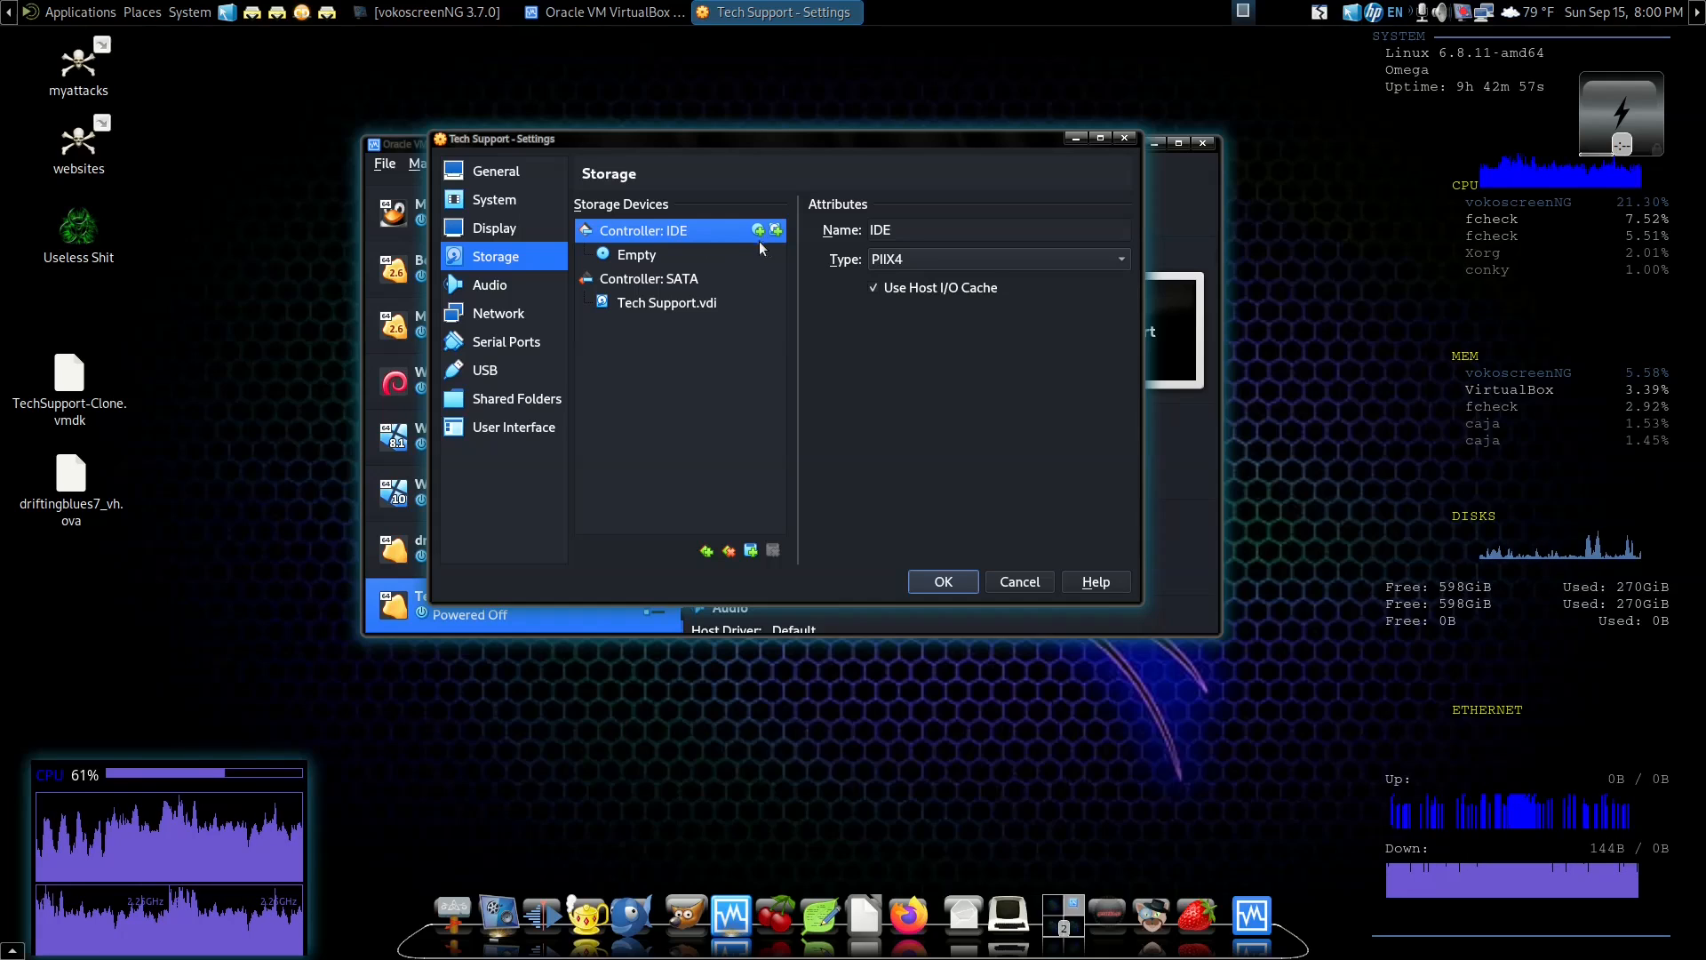
left_click(708, 280)
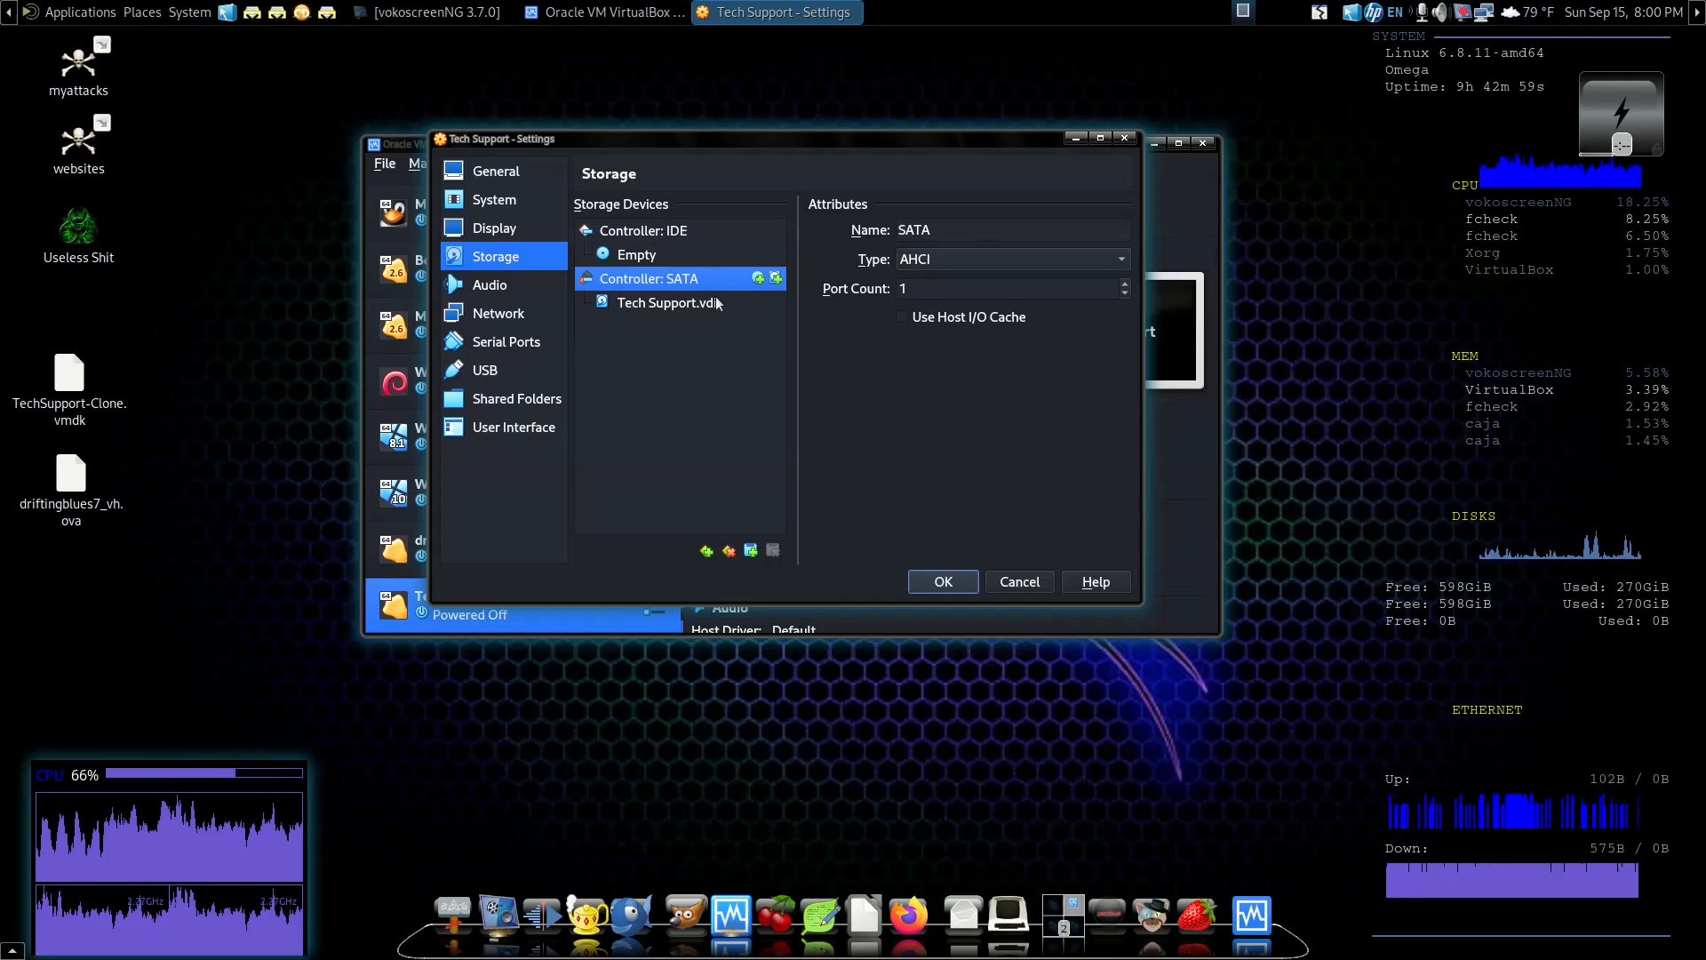
left_click(693, 258)
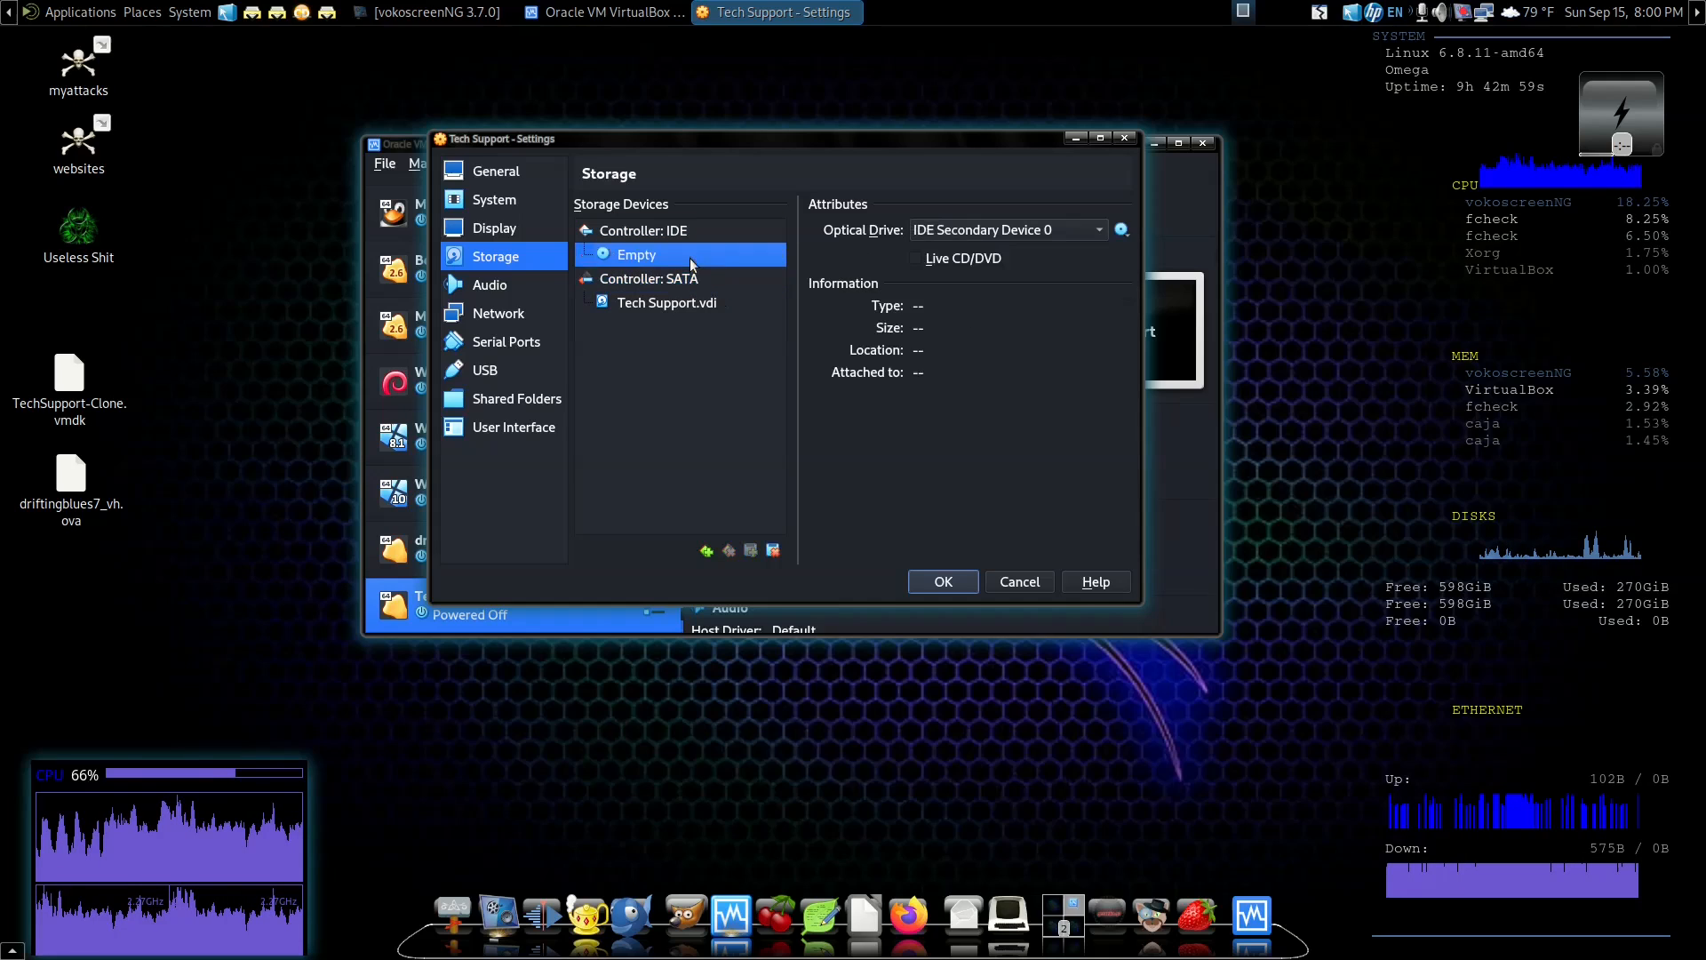
left_click(1120, 236)
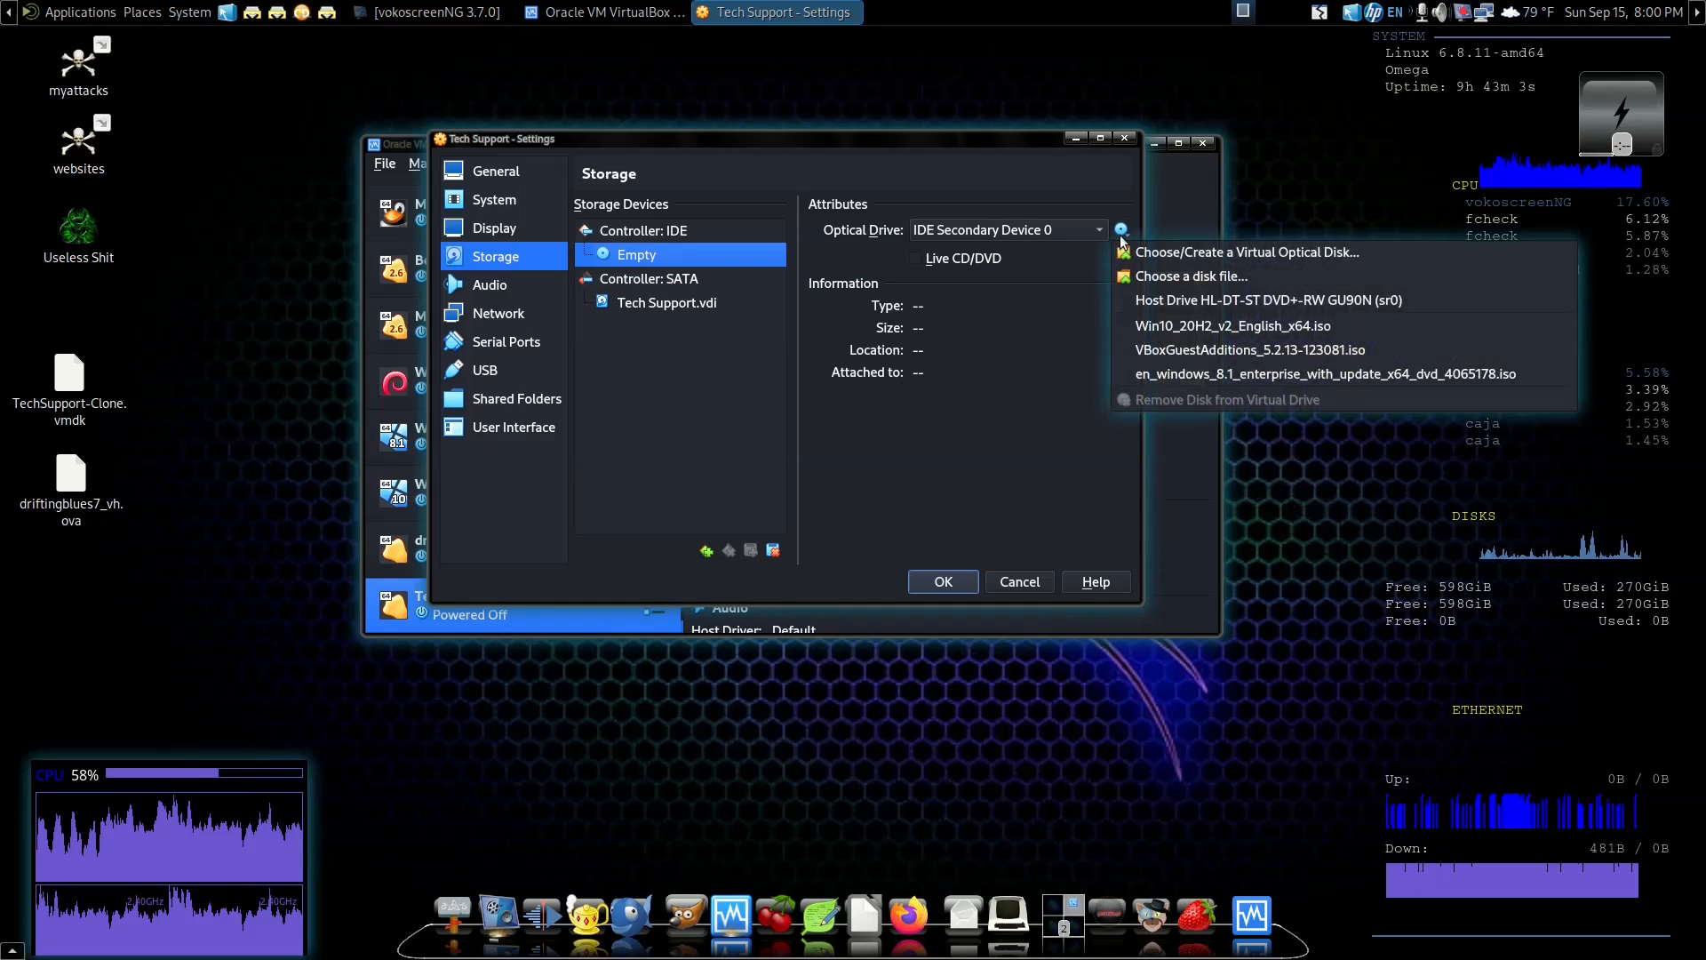
left_click(1140, 277)
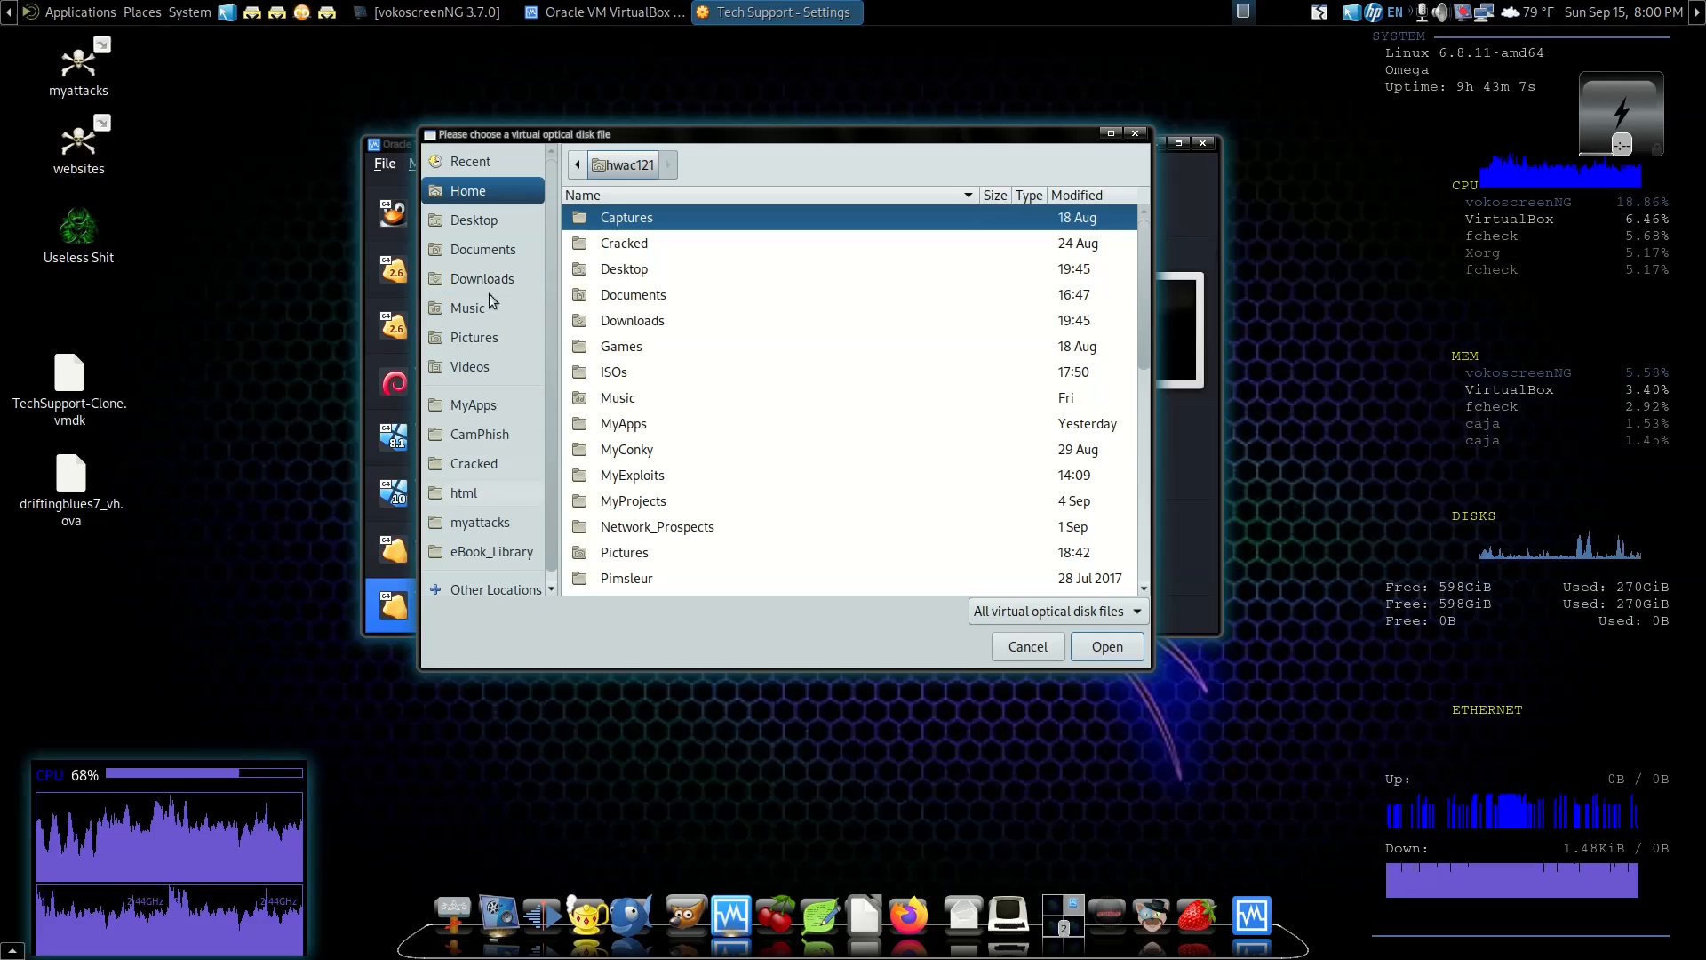
left_click(487, 222)
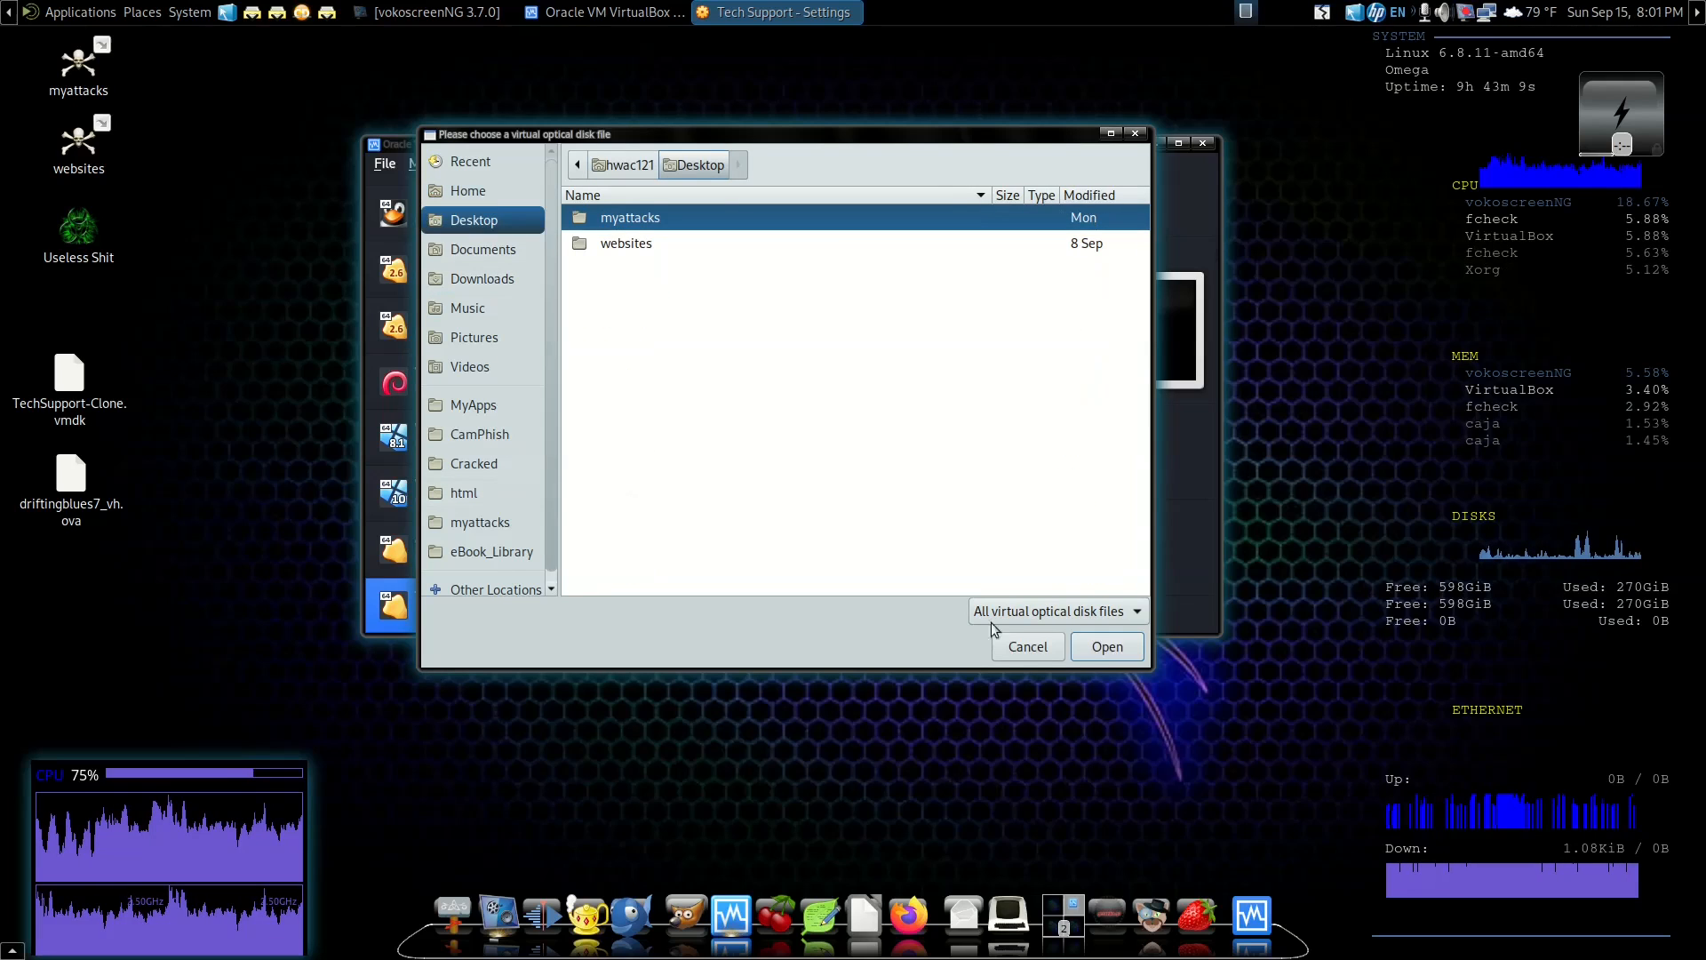
left_click(1027, 646)
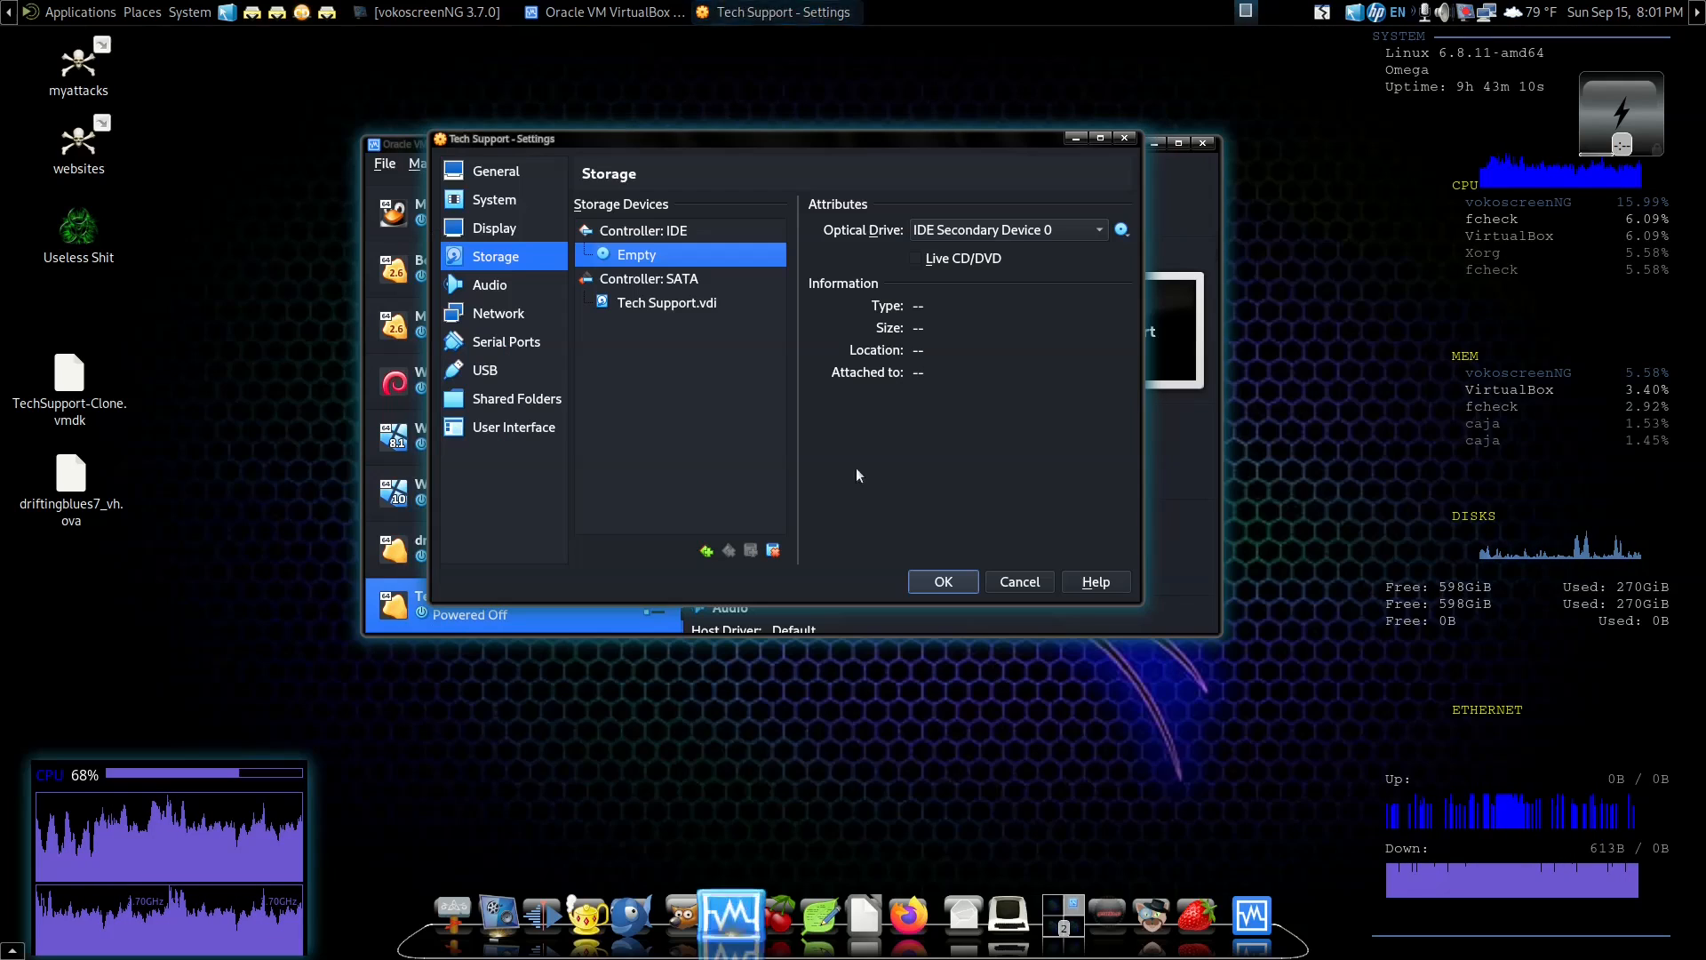
Replace the SATA hard disk Tech Support.vdi with TechSupport-Clone.vmdk from the Desktop folder and save the settings
left_click(670, 303)
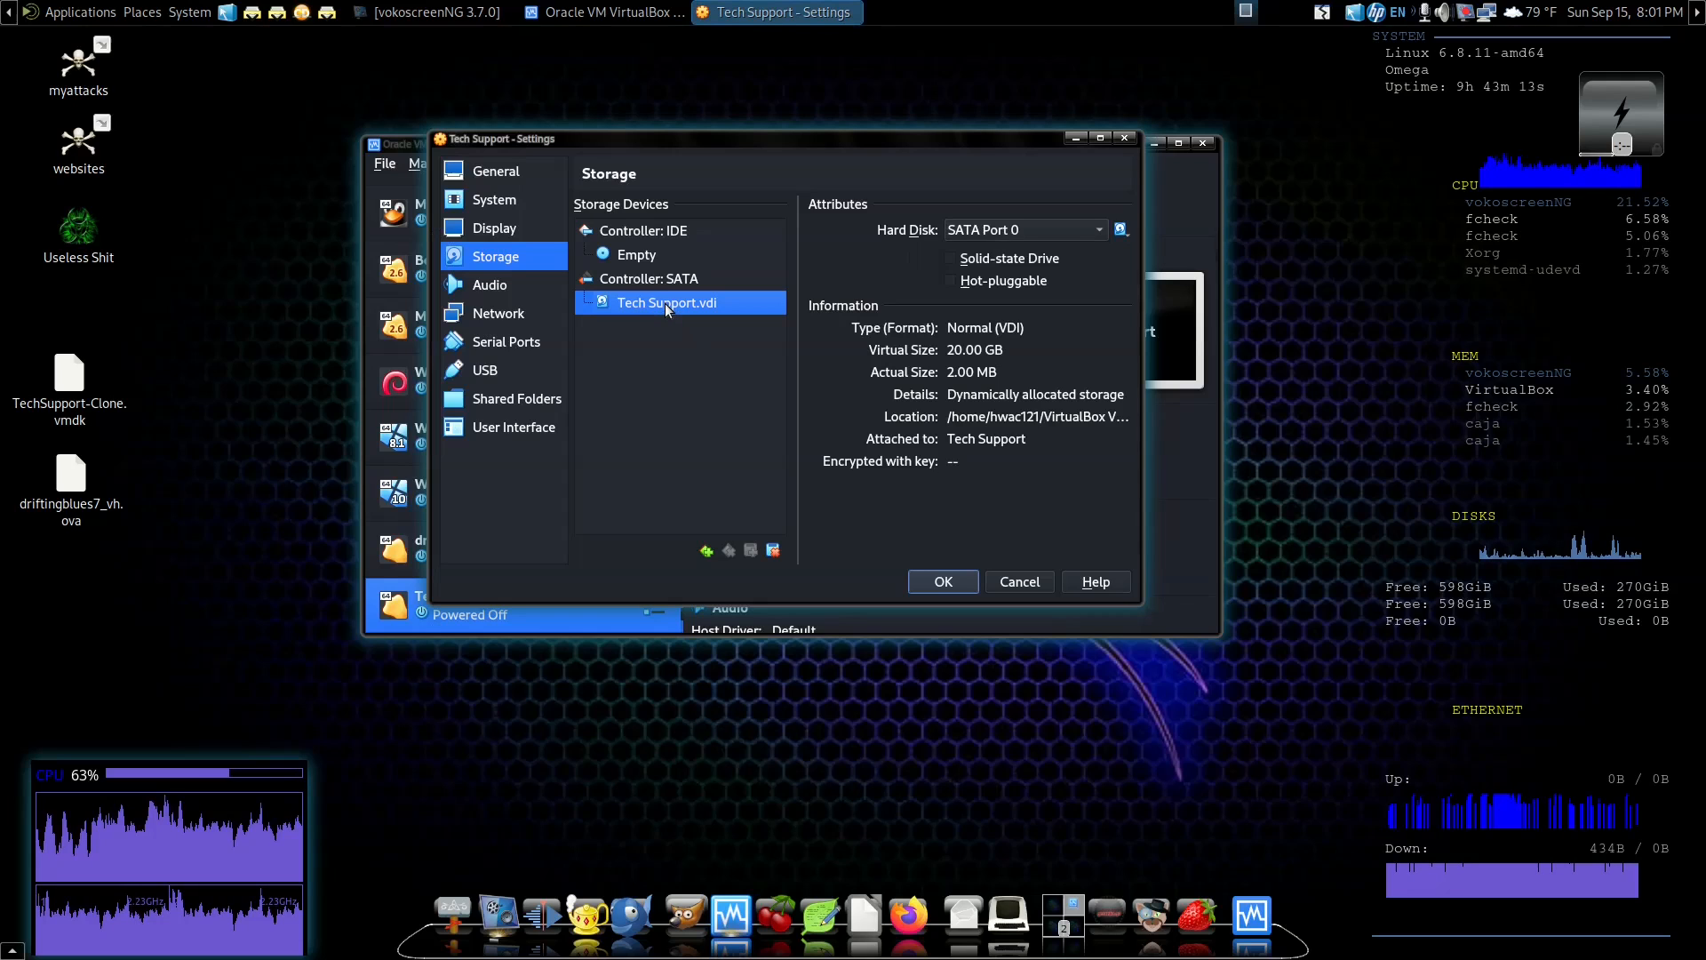
left_click(1121, 230)
left_click(1136, 278)
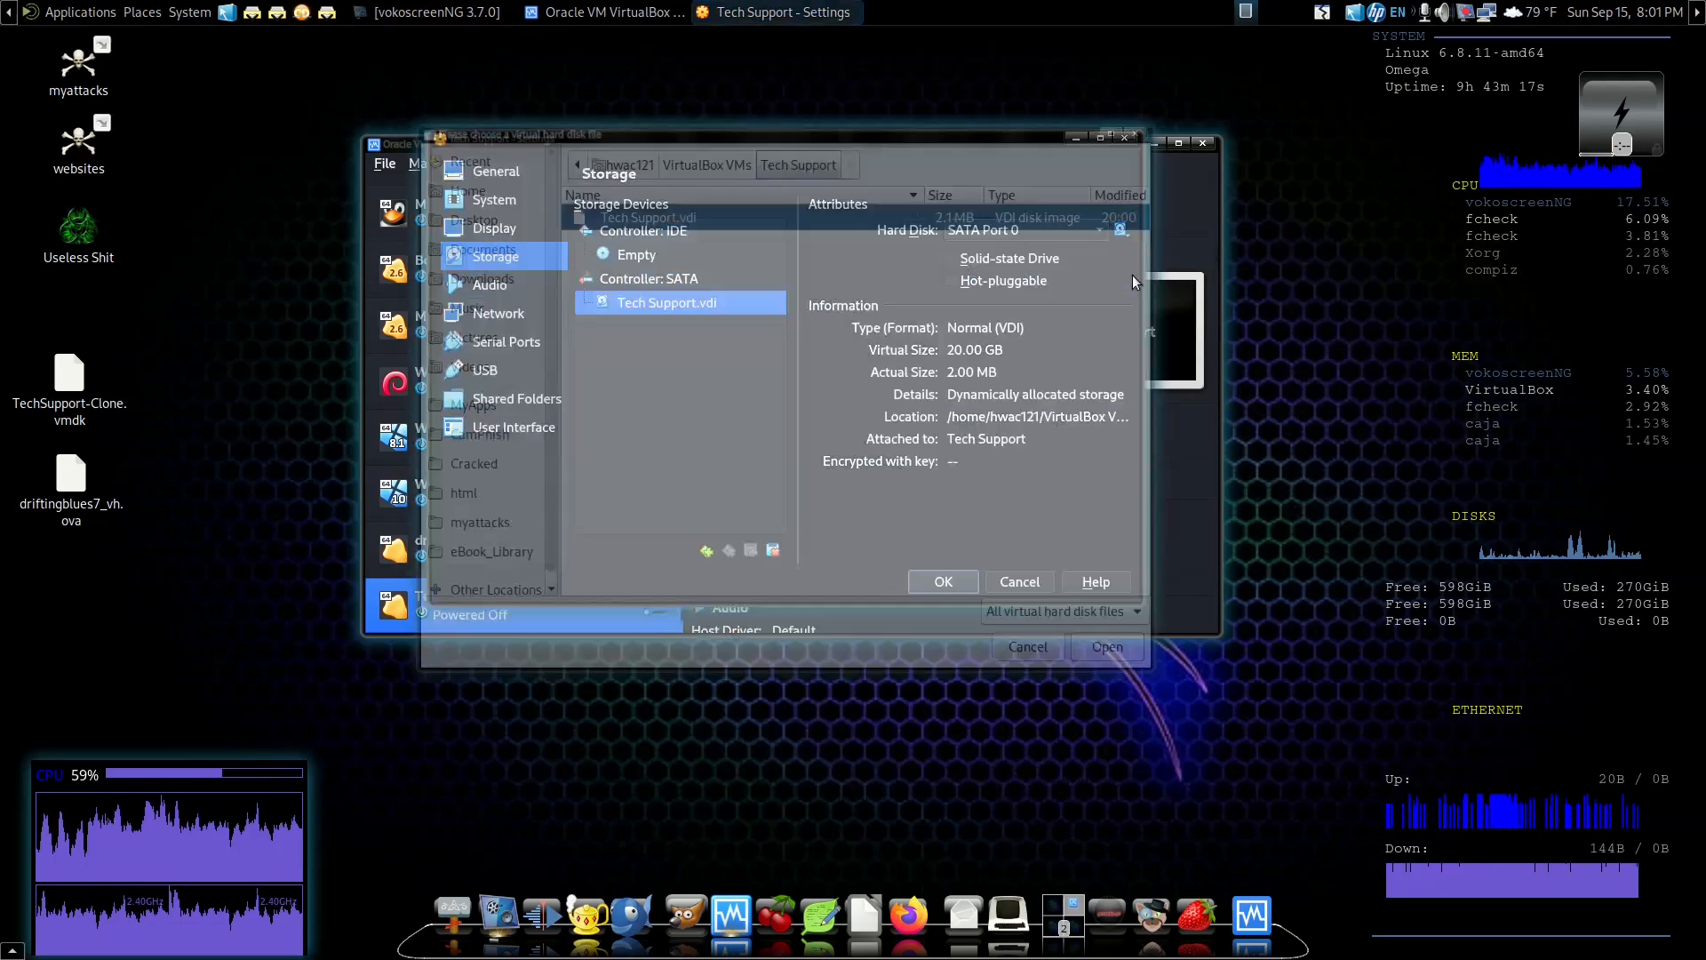
left_click(1122, 612)
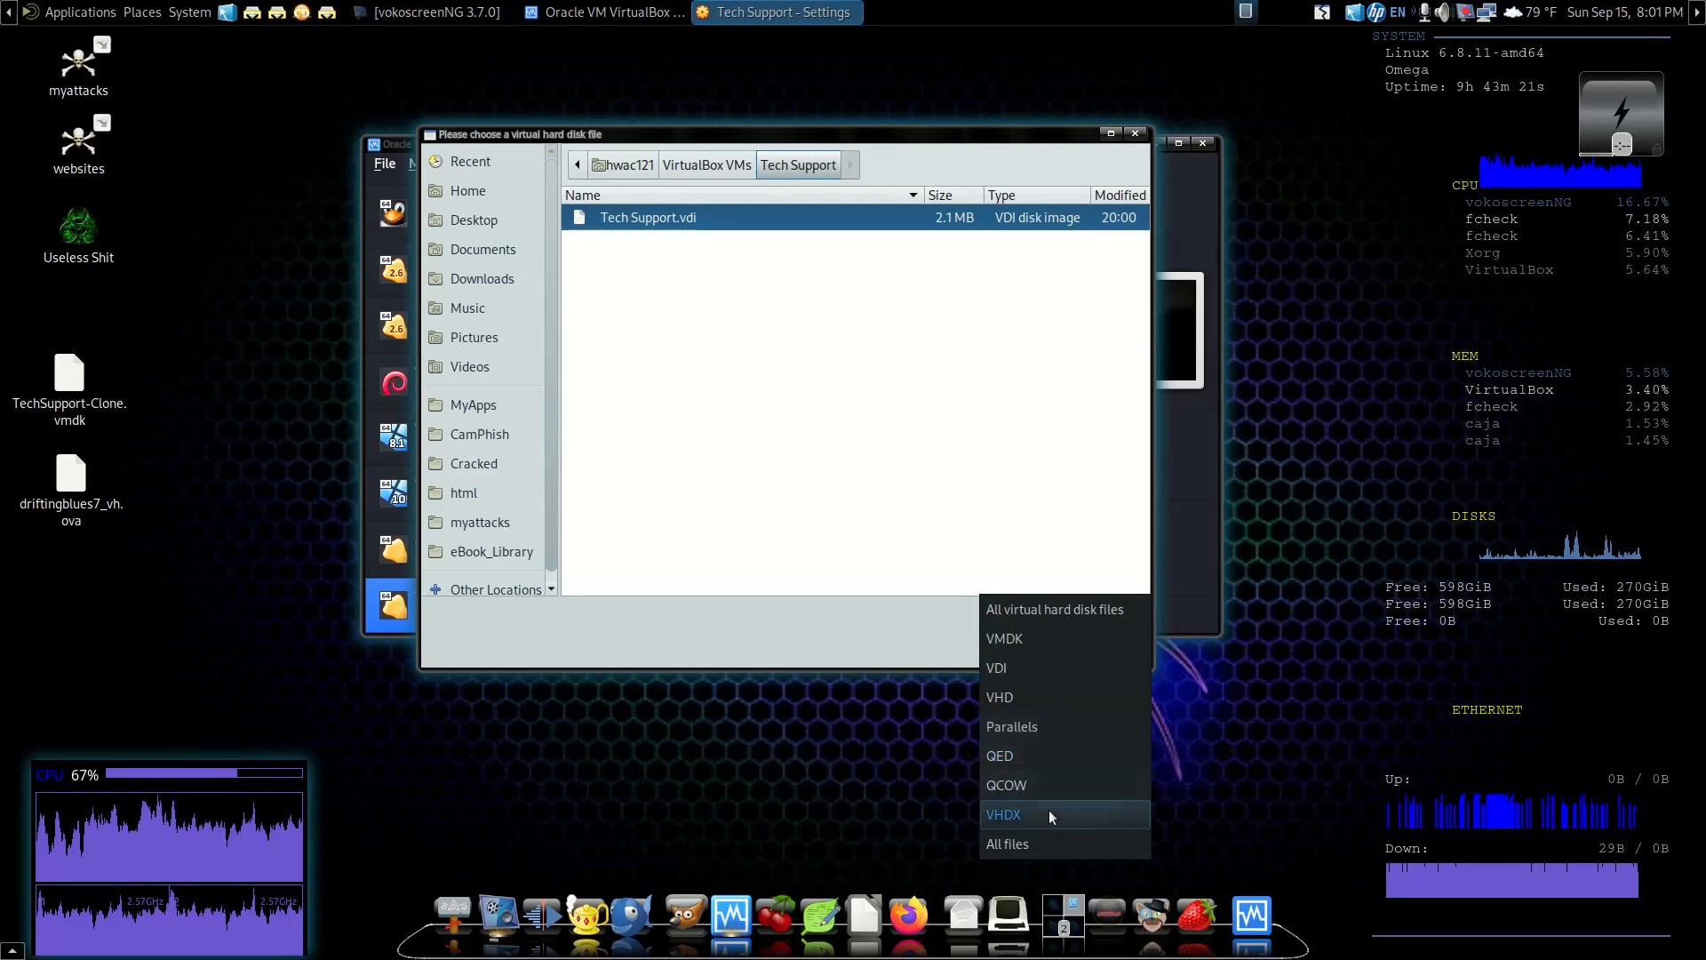
left_click(1035, 634)
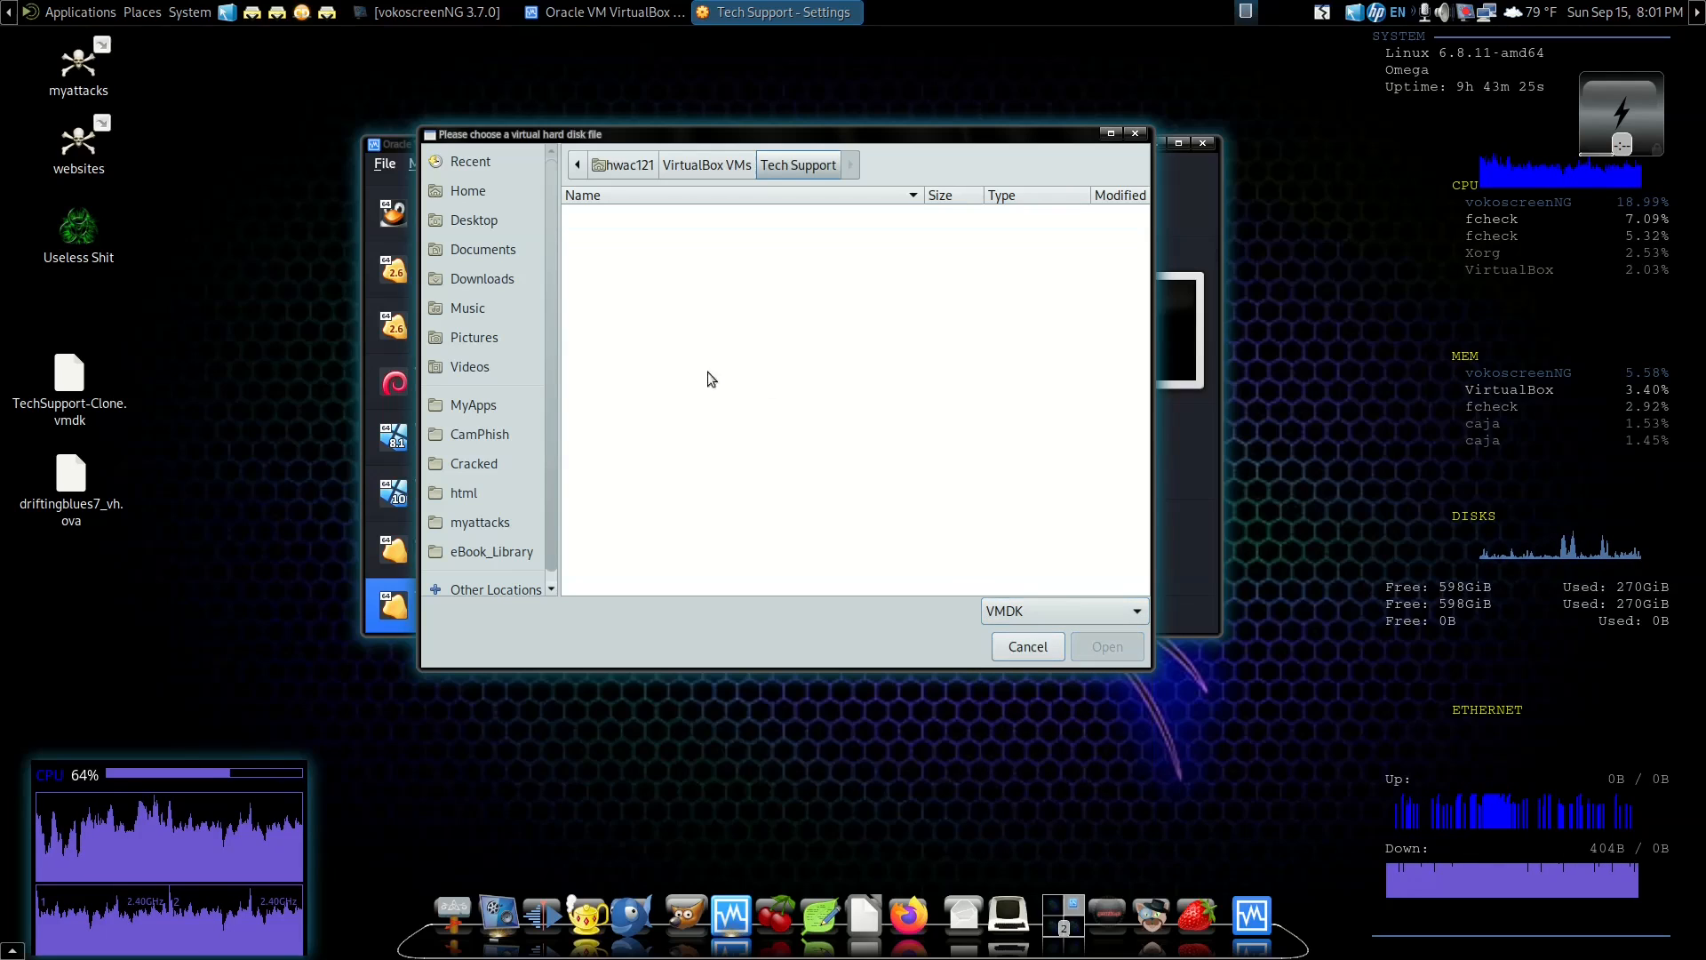
left_click(466, 222)
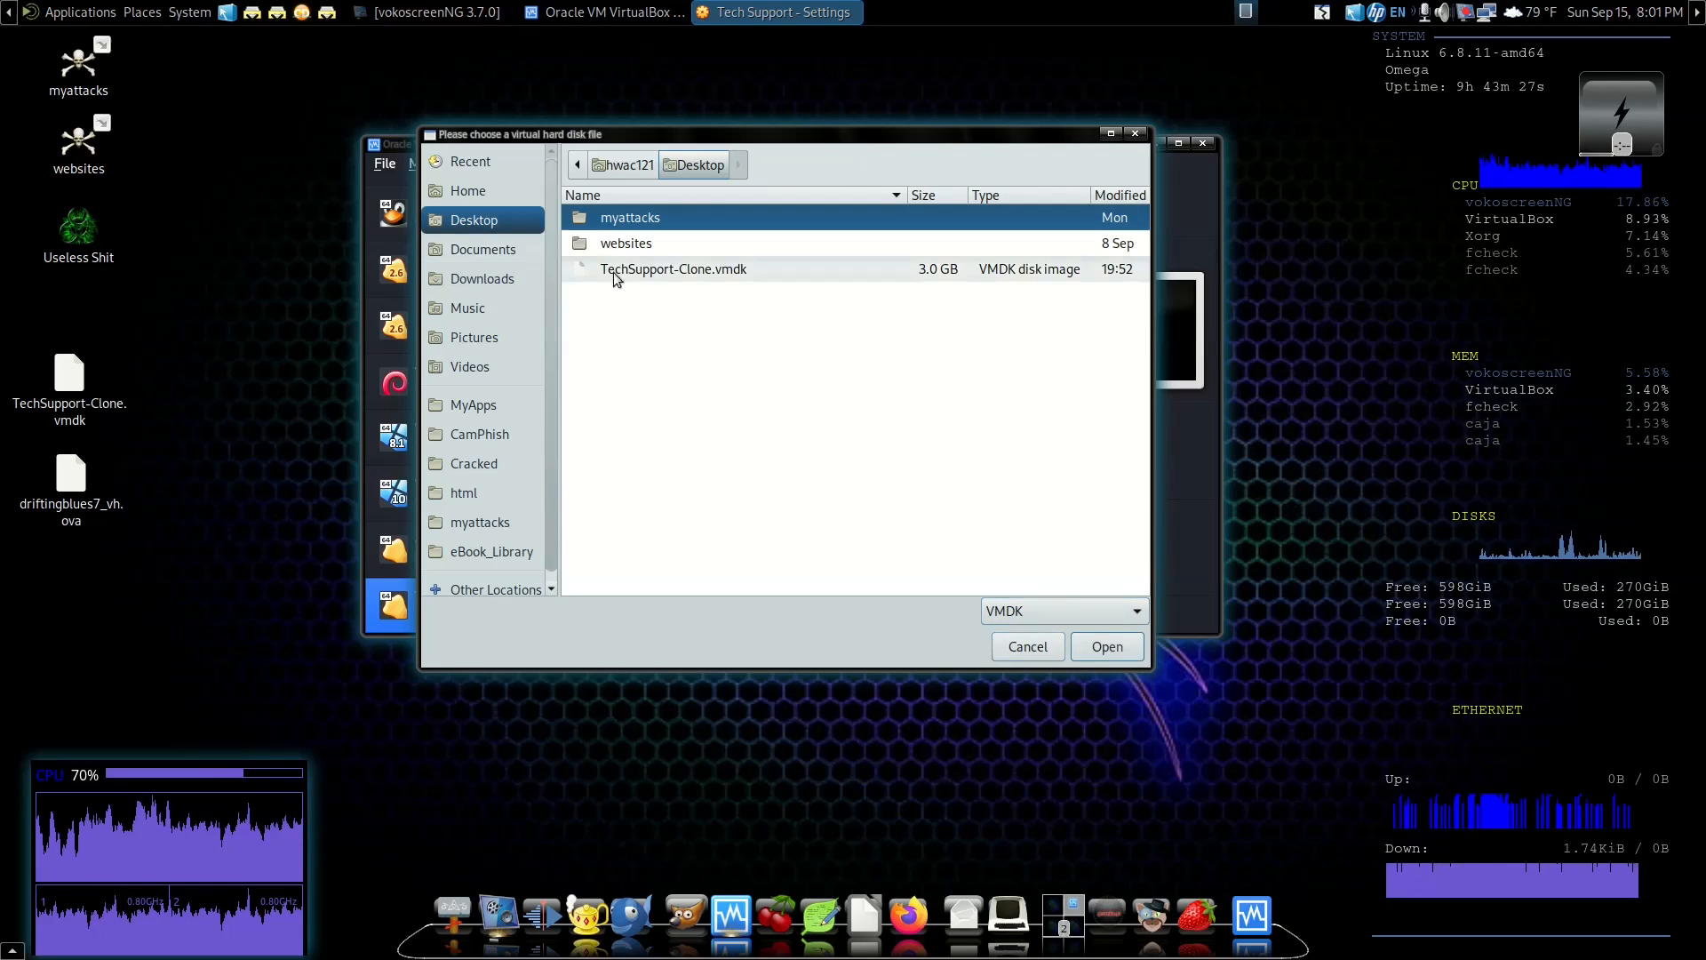
left_click(645, 273)
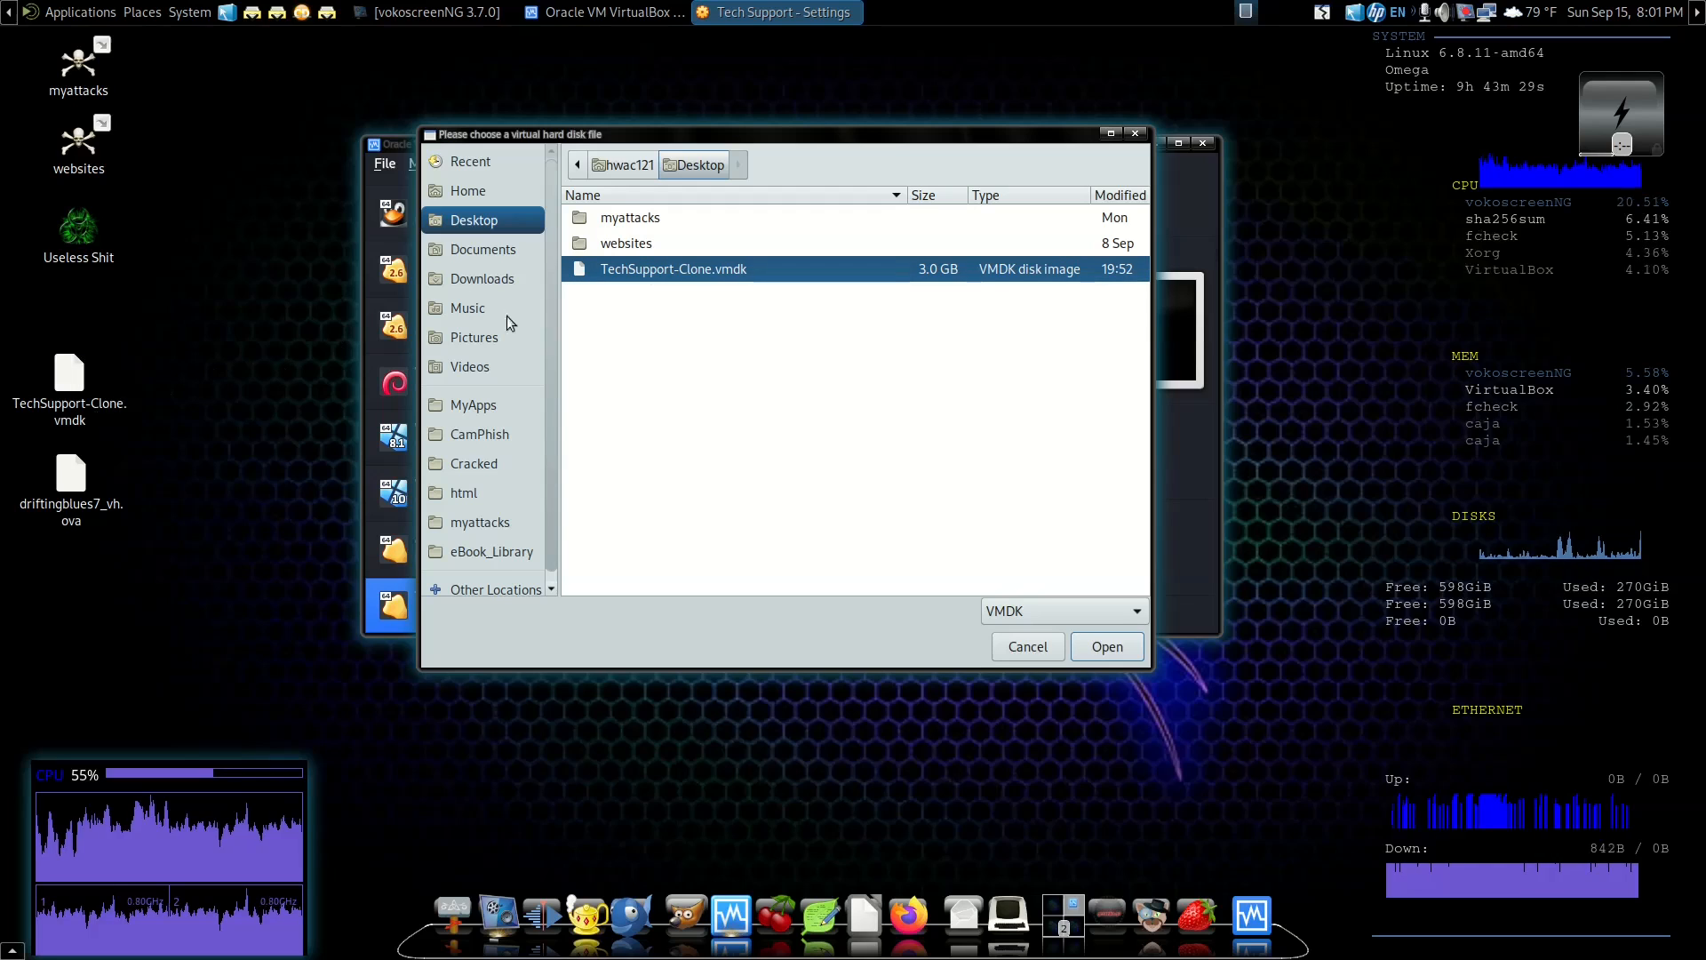
left_click(1092, 646)
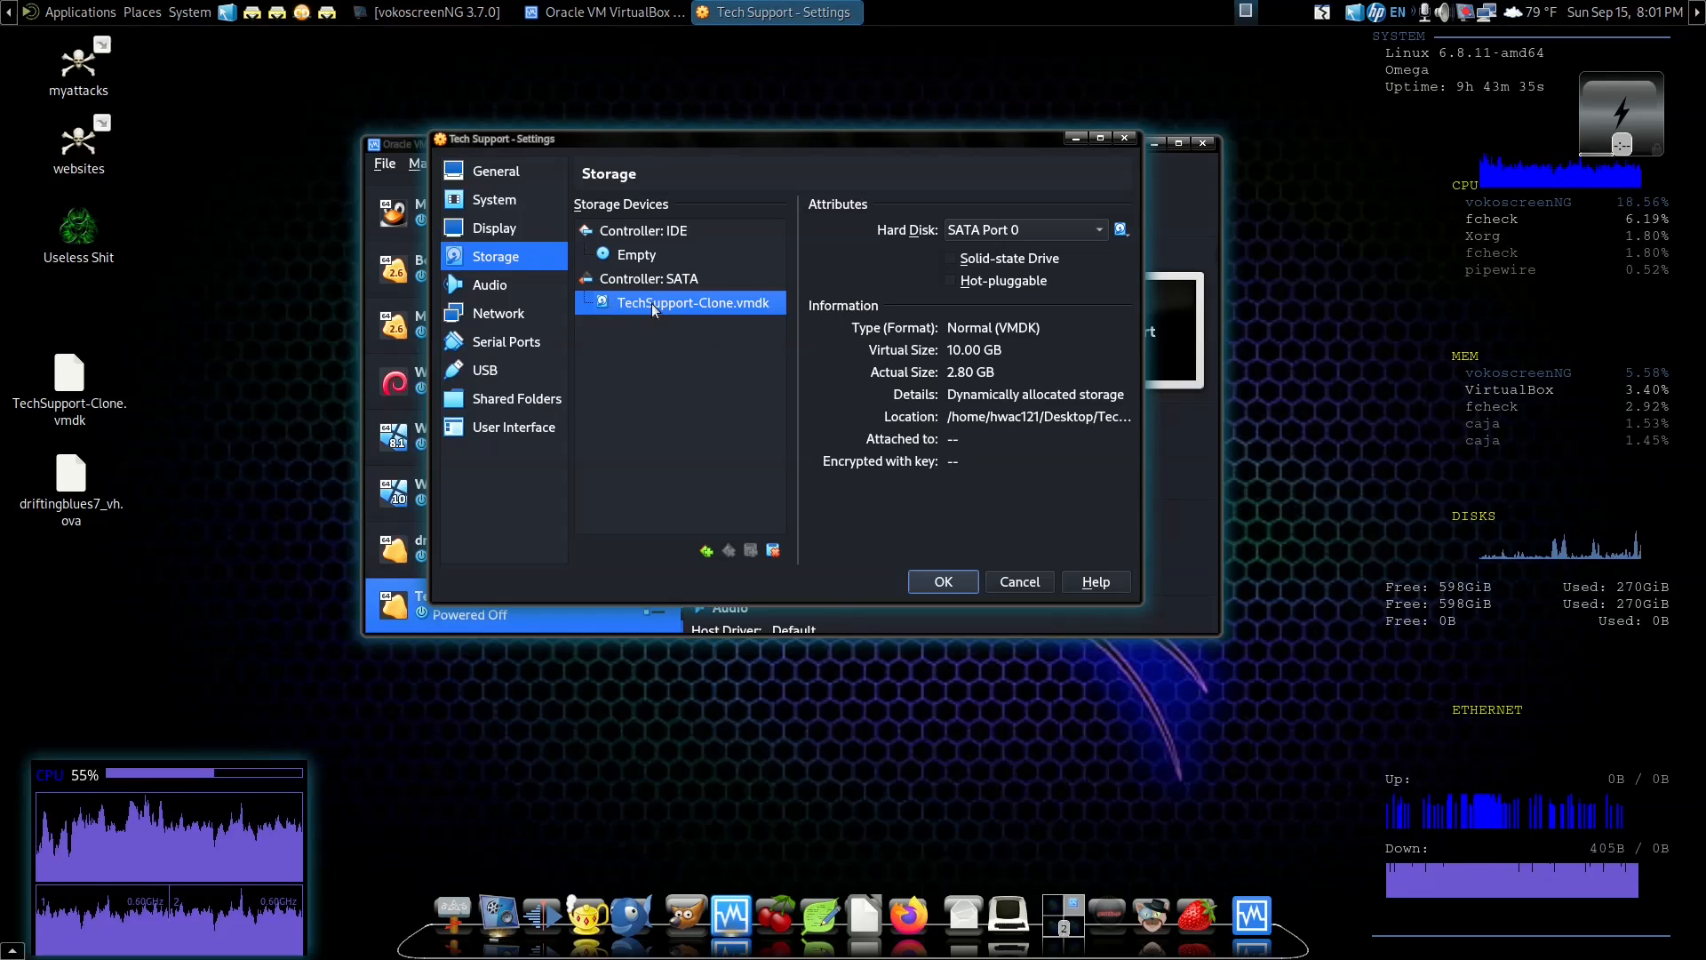
left_click(935, 578)
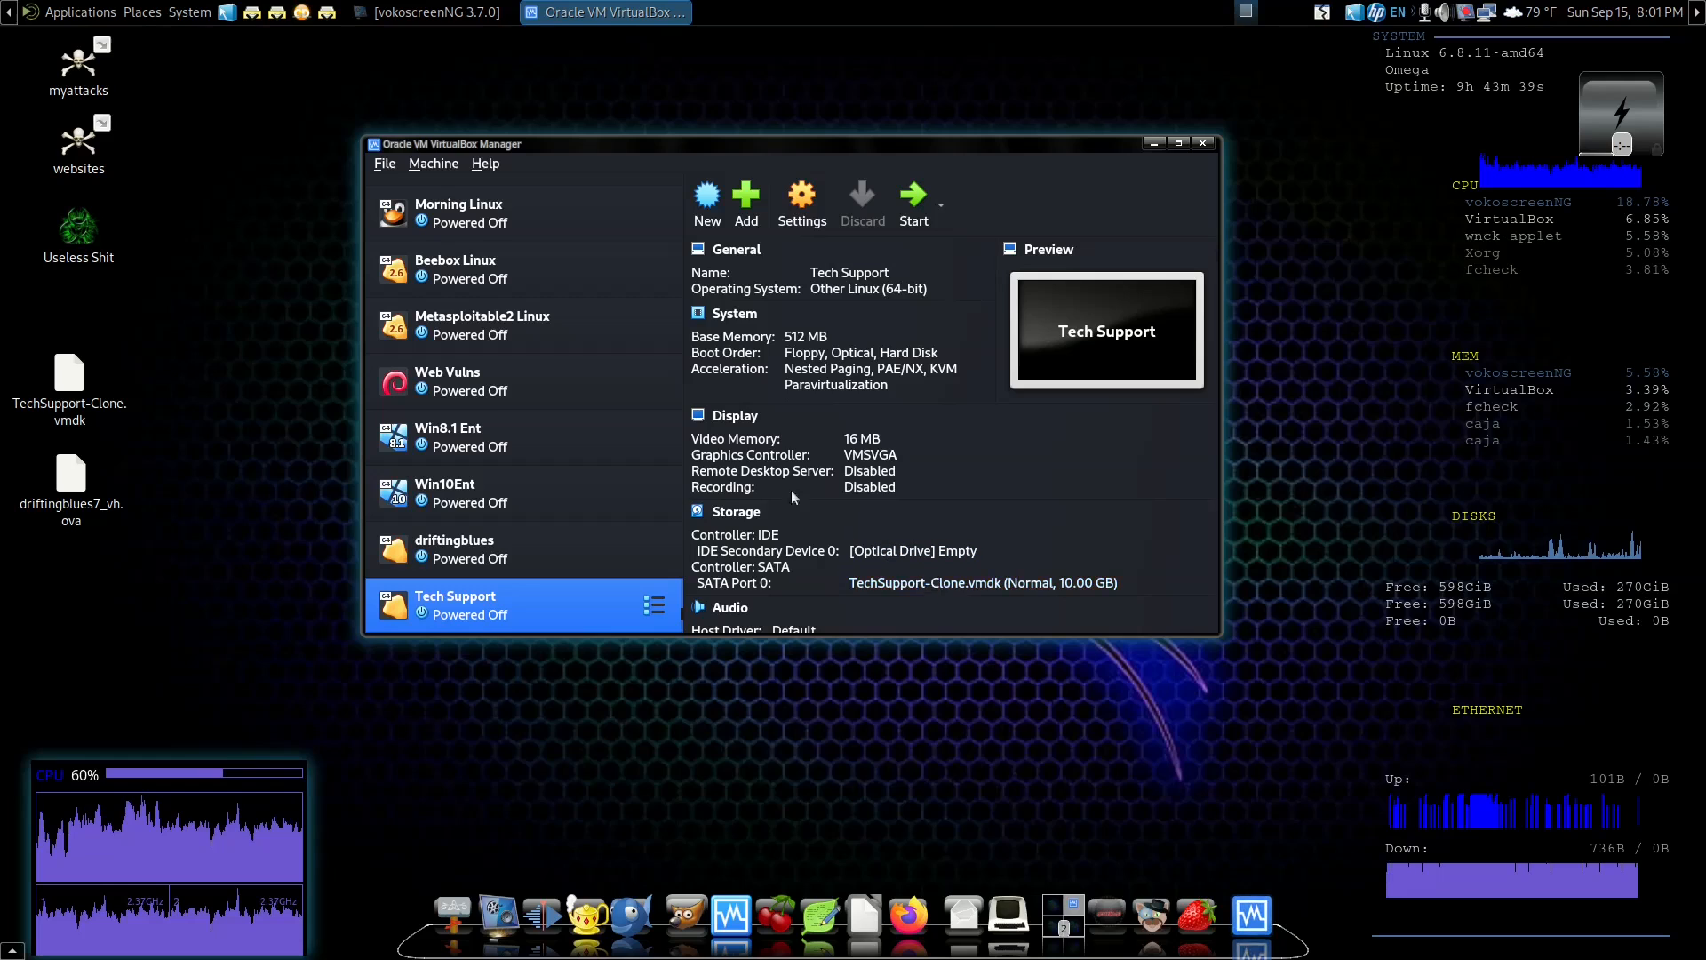
Start the Tech Support machine, dismiss its keyboard and mouse notifications, and move its window clear of the machine list
left_click(901, 210)
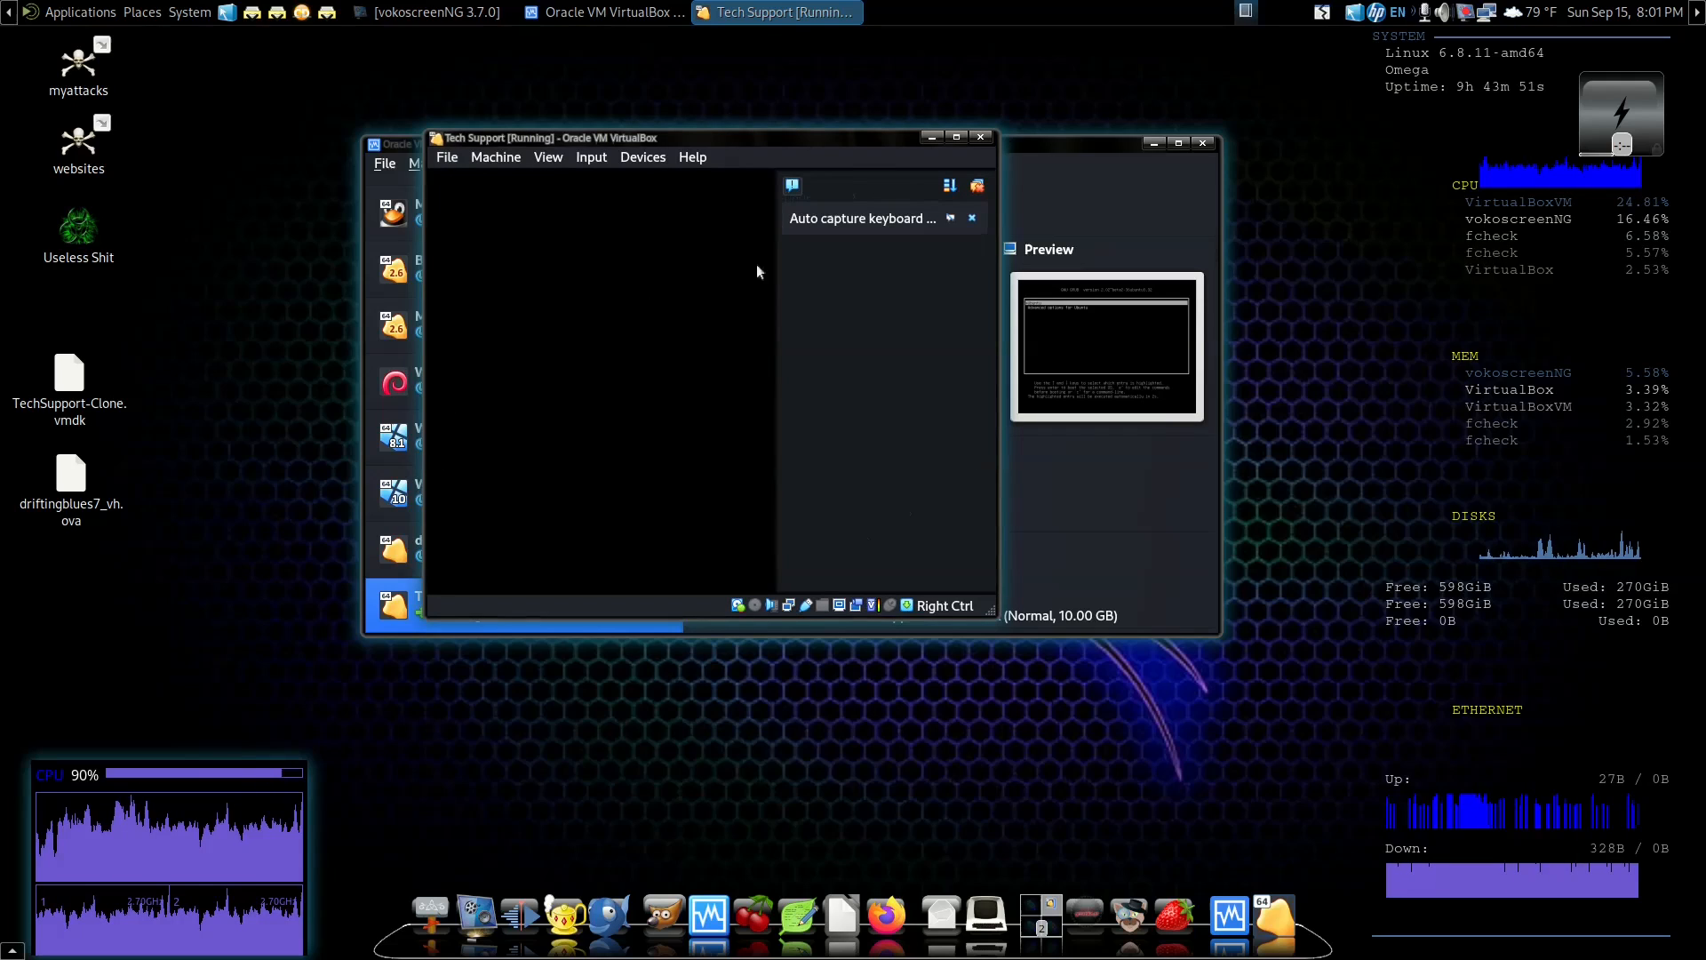
left_click(969, 222)
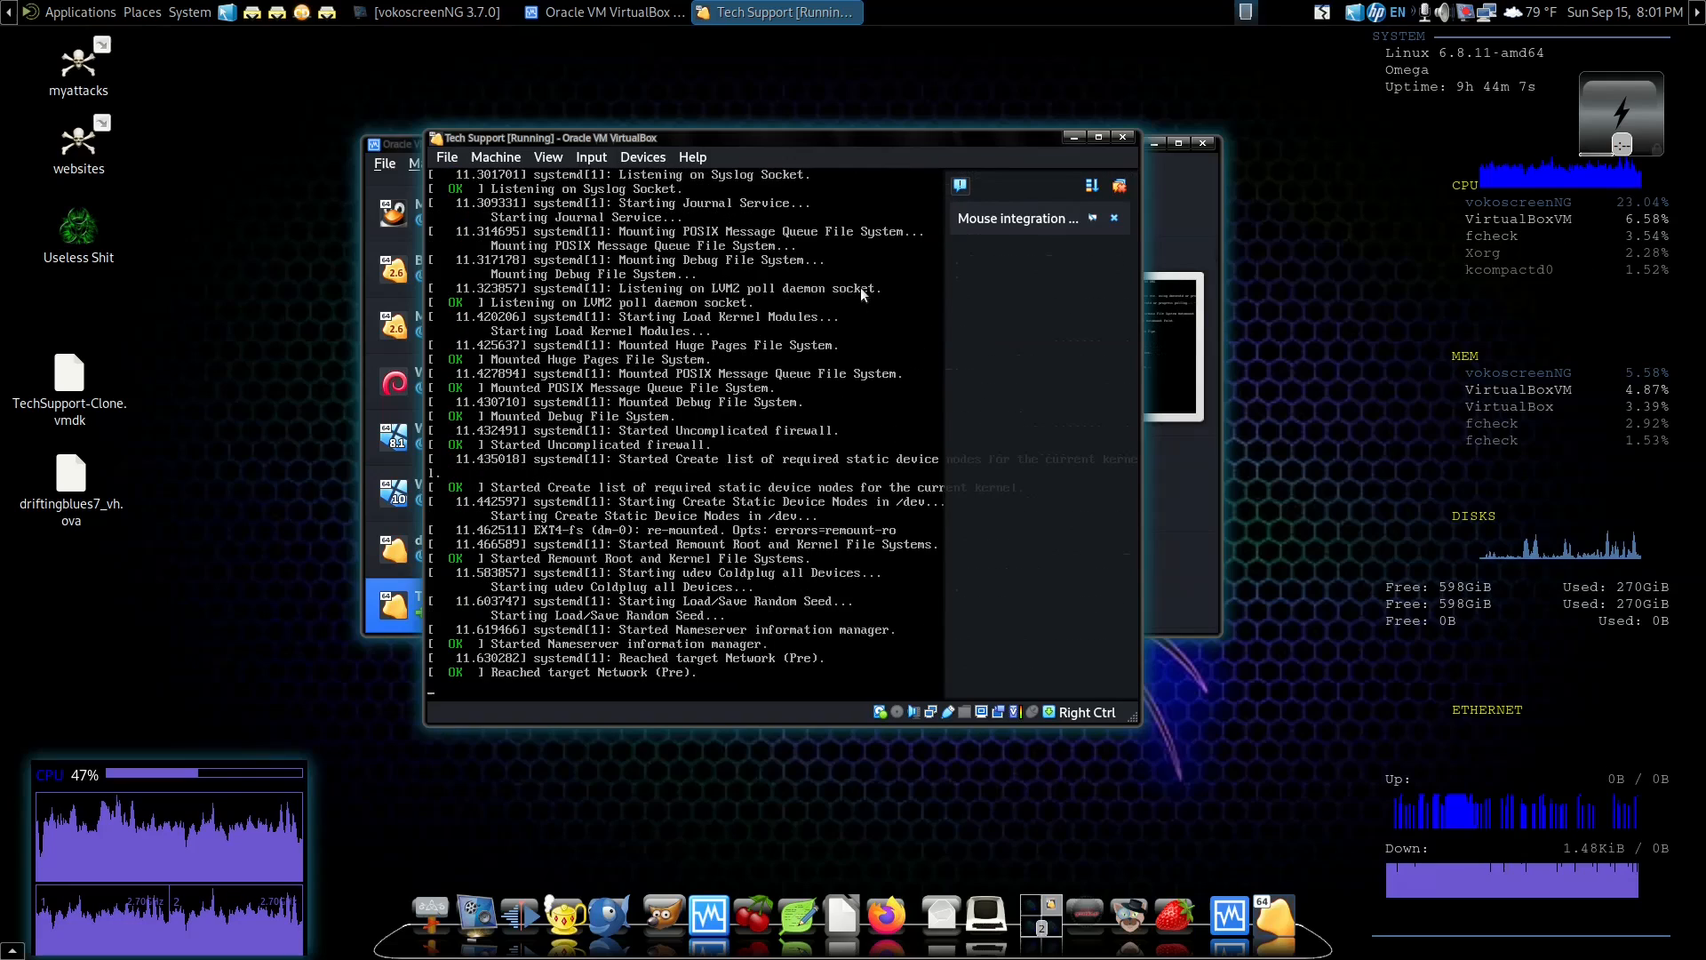
left_click(1113, 219)
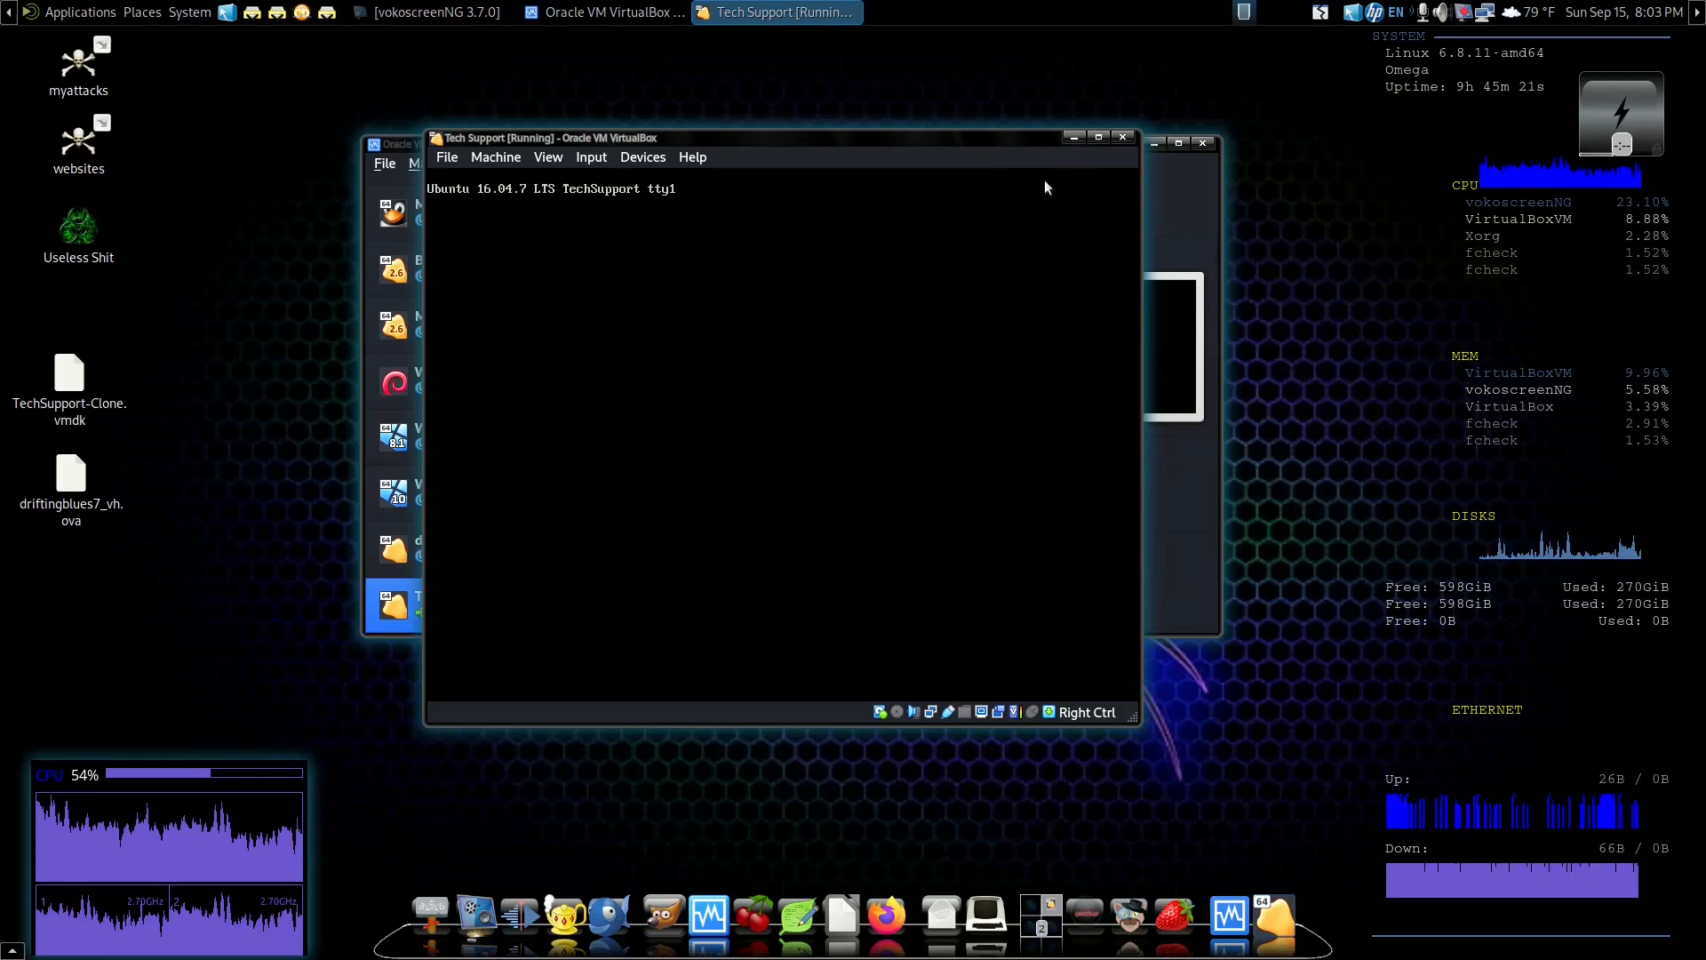
left_click_drag(956, 139, 1096, 191)
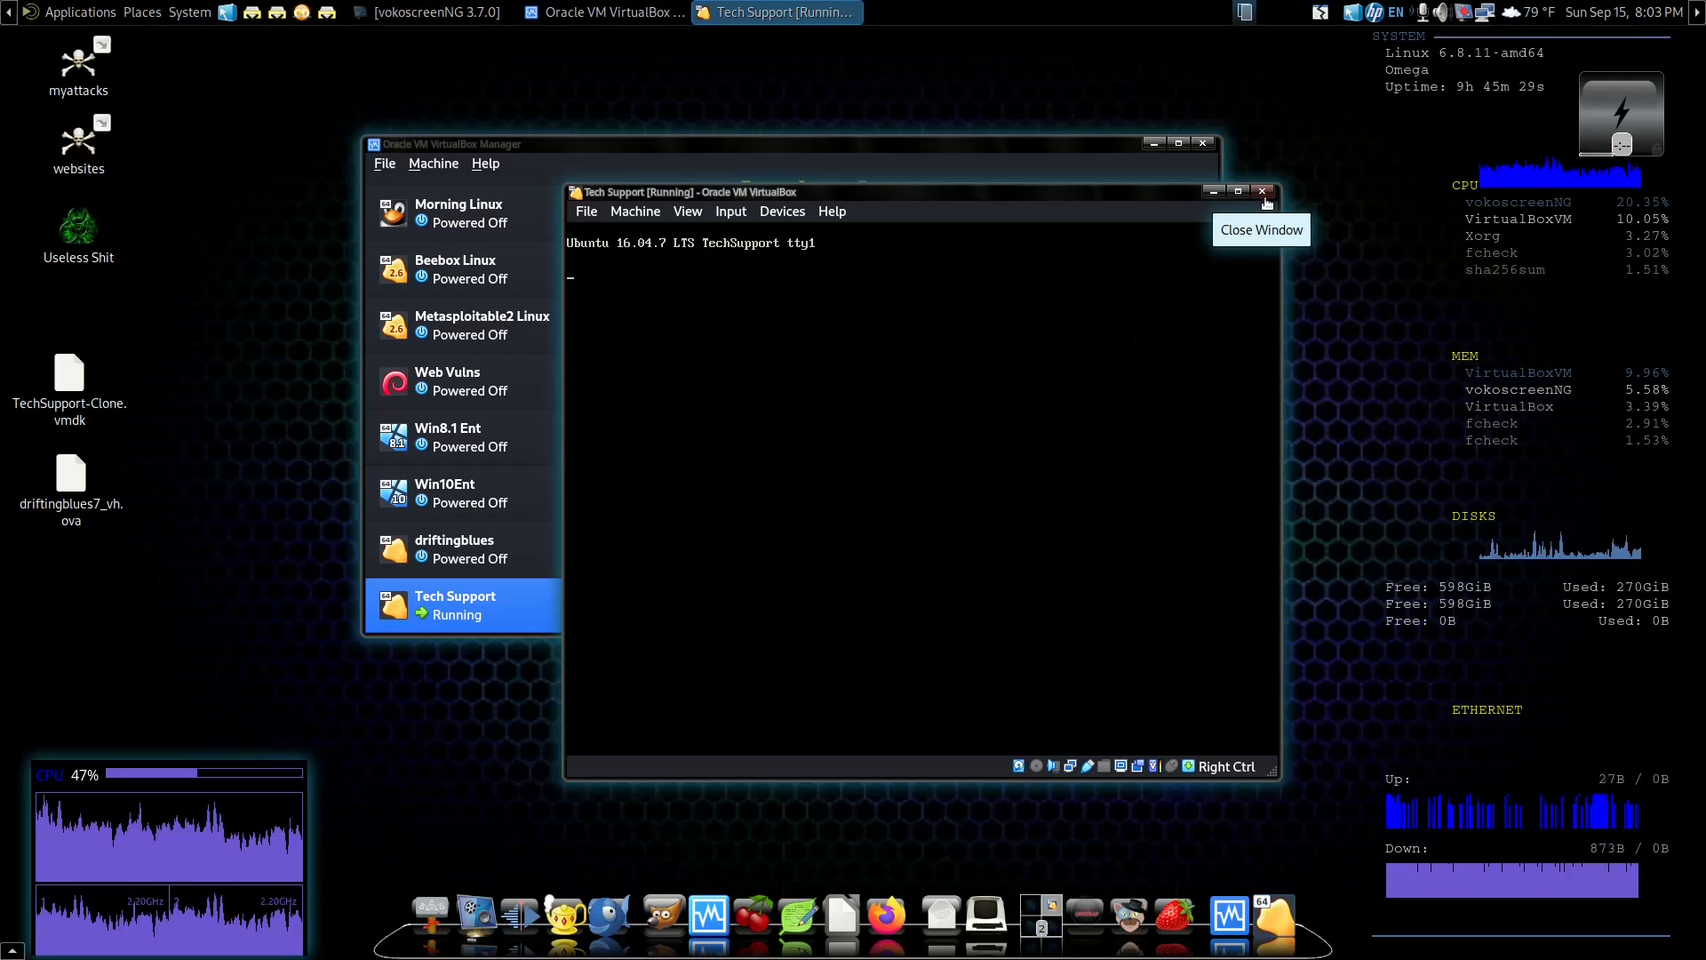
Shut down the running Tech Support machine with an ACPI shutdown
left_click(587, 215)
mouse_move(636, 212)
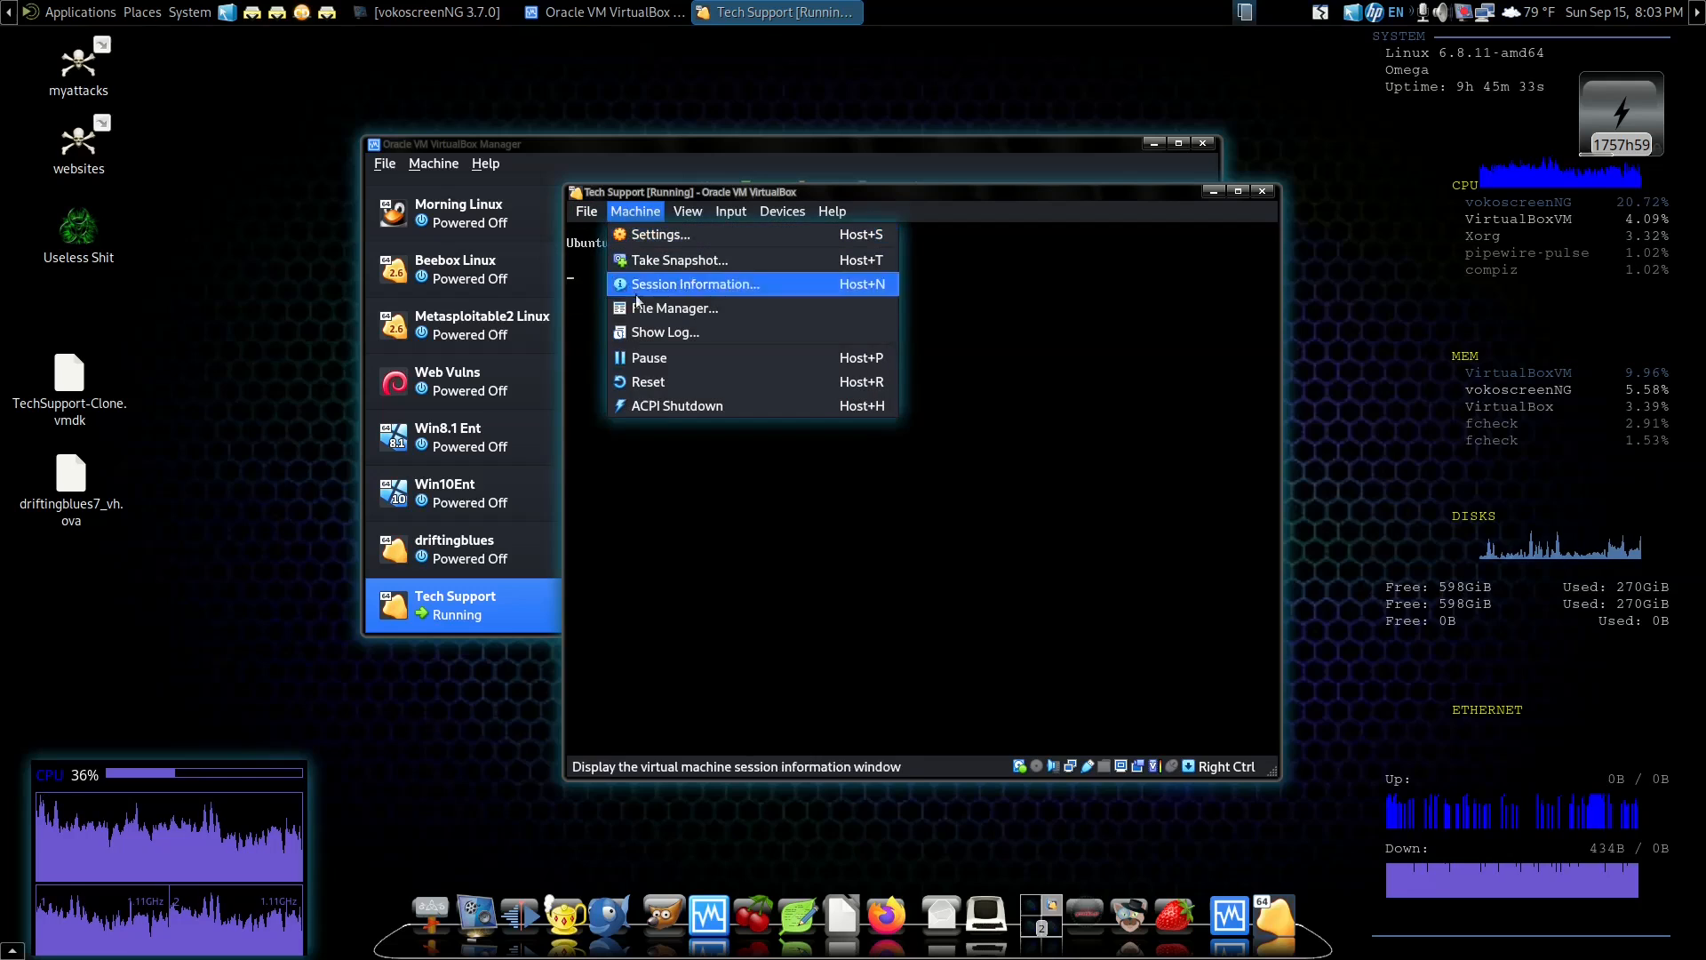
left_click(653, 409)
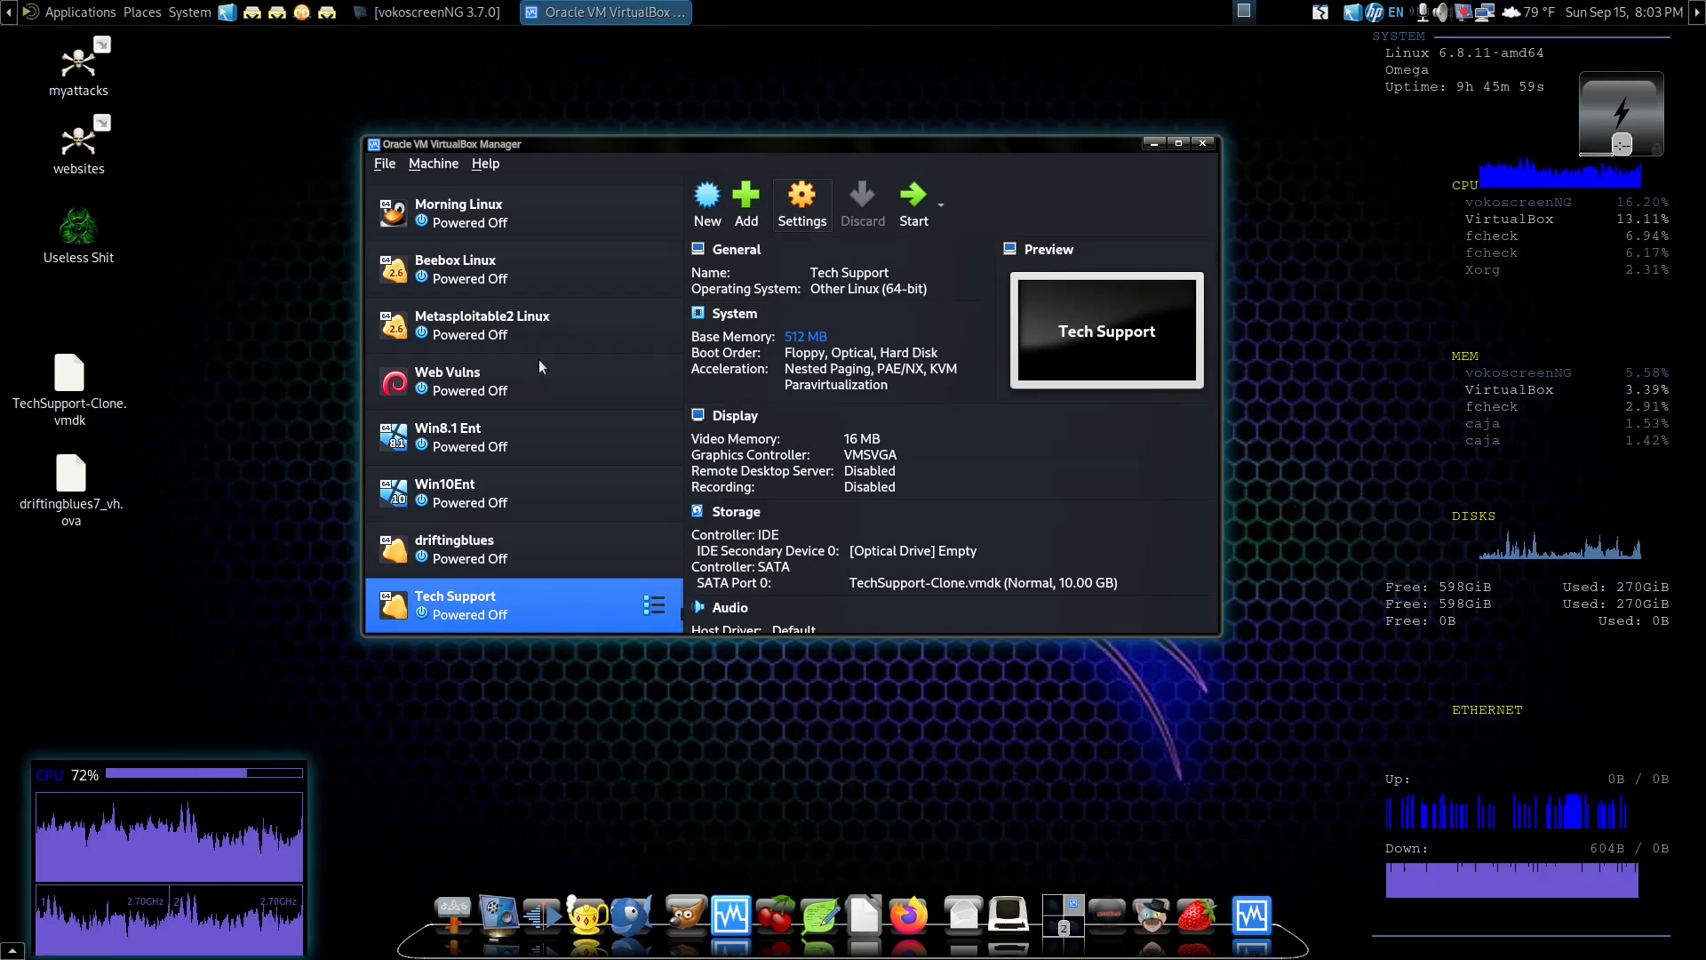
Set network Adapter 1 of the Tech Support machine to Bridged Adapter and save the settings
key("ctrl+s")
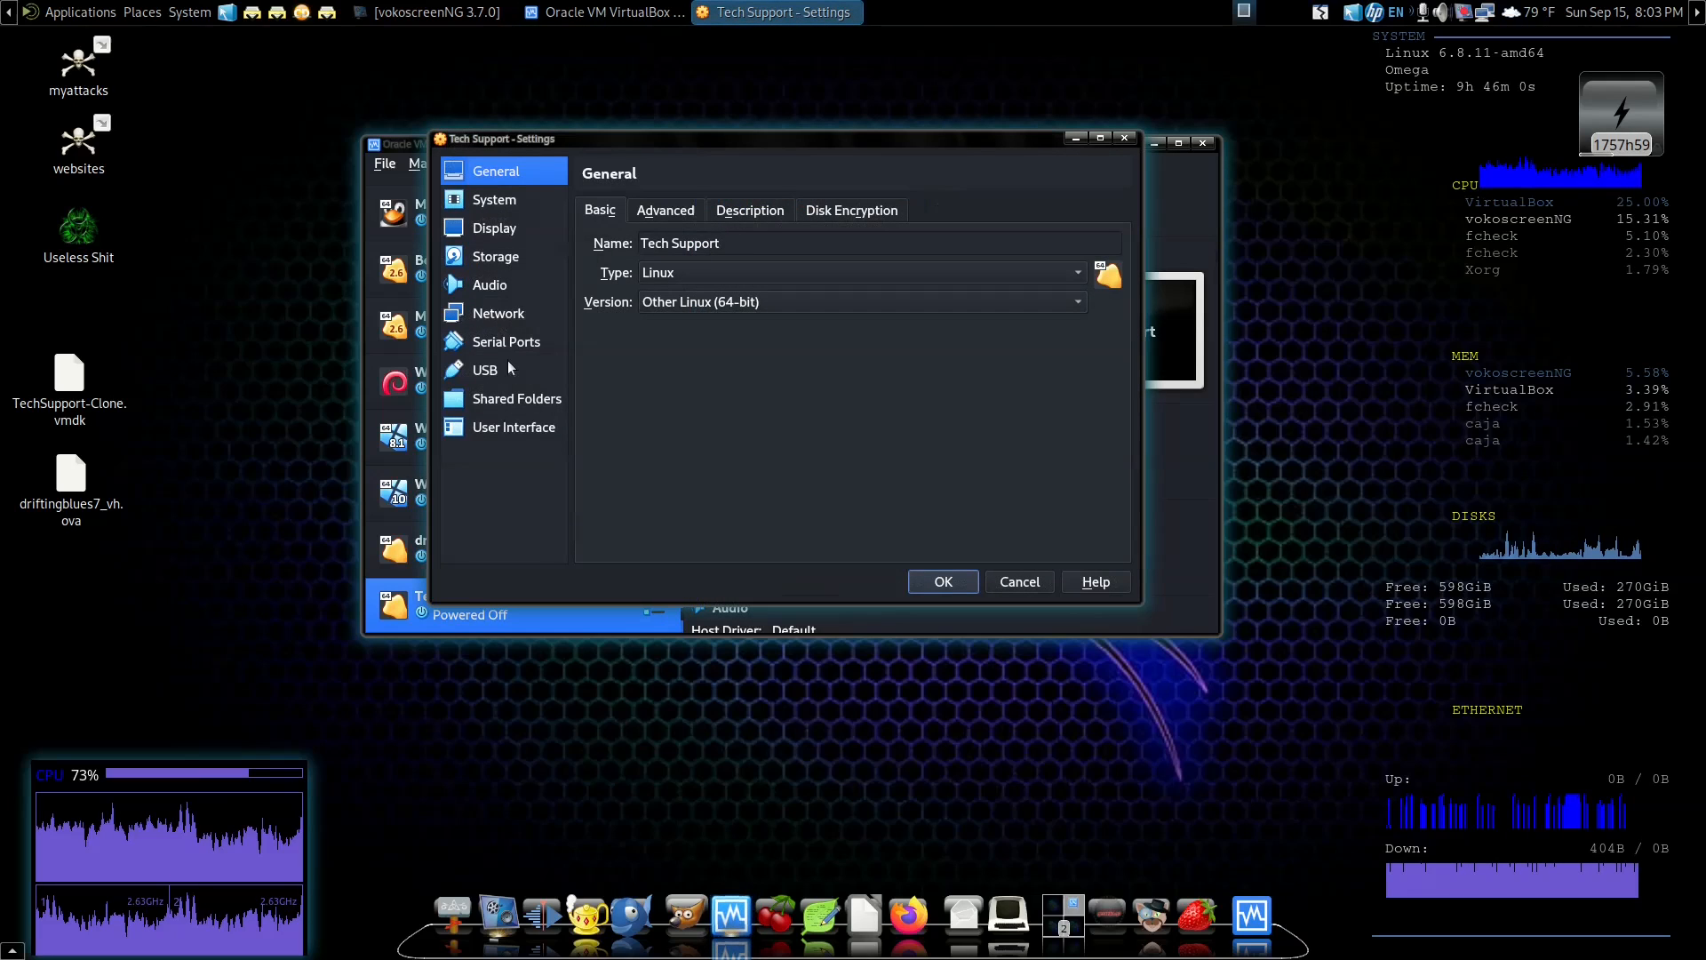
left_click(500, 314)
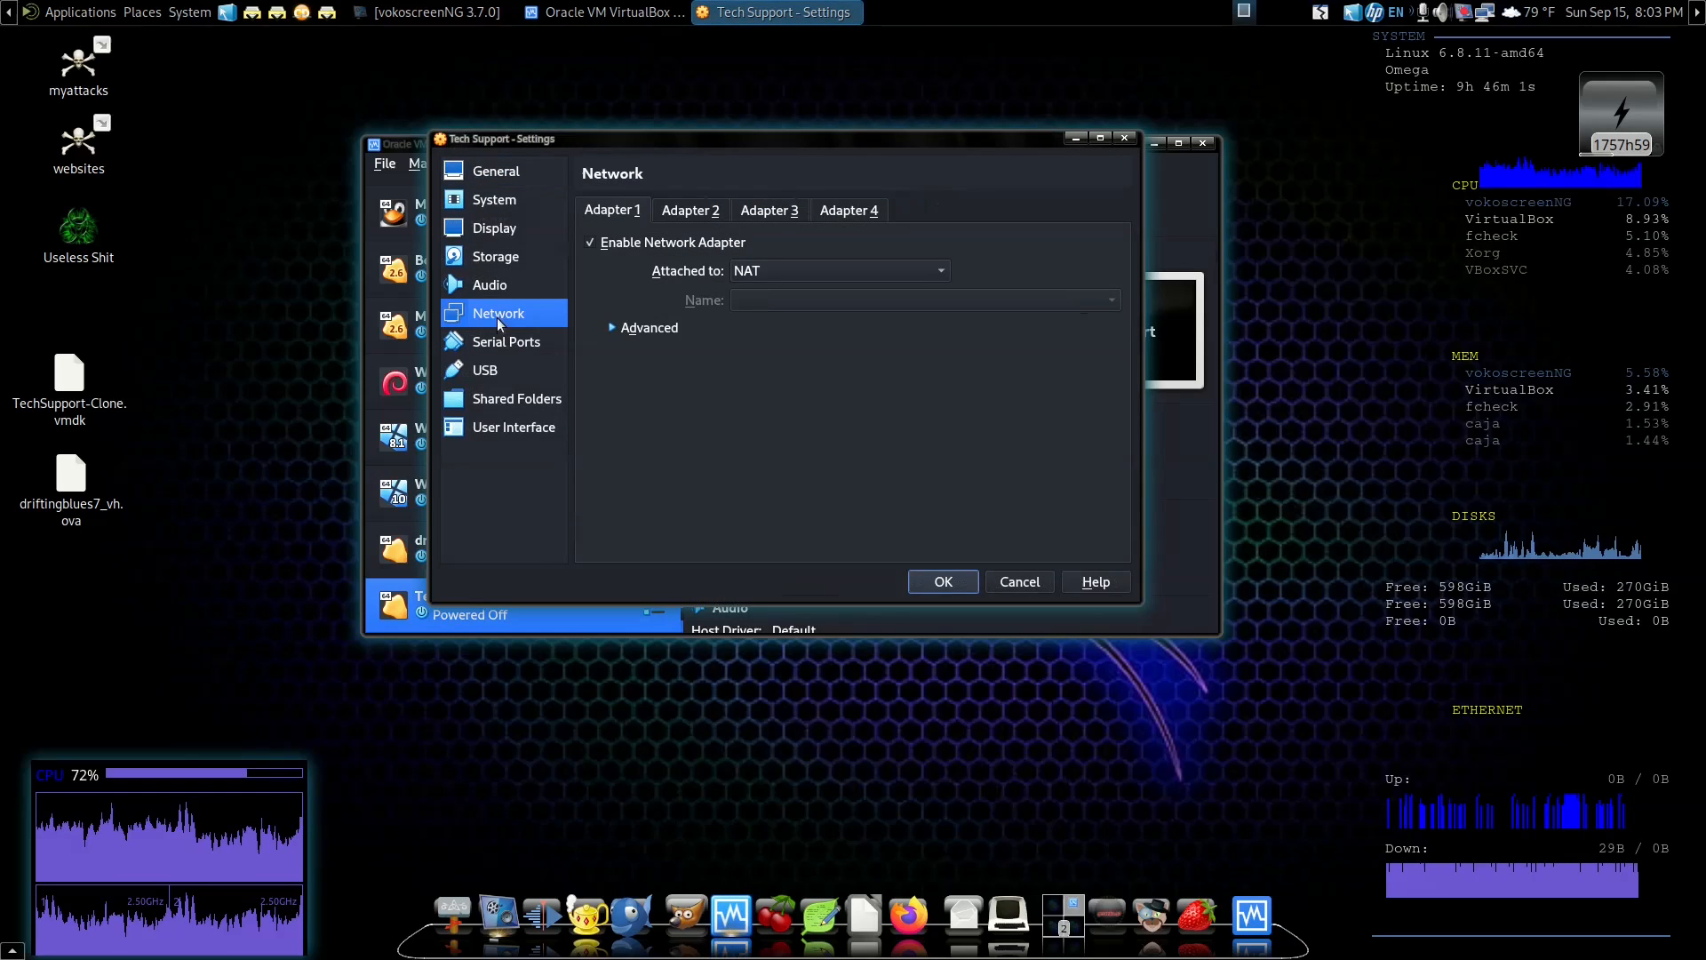
left_click(780, 274)
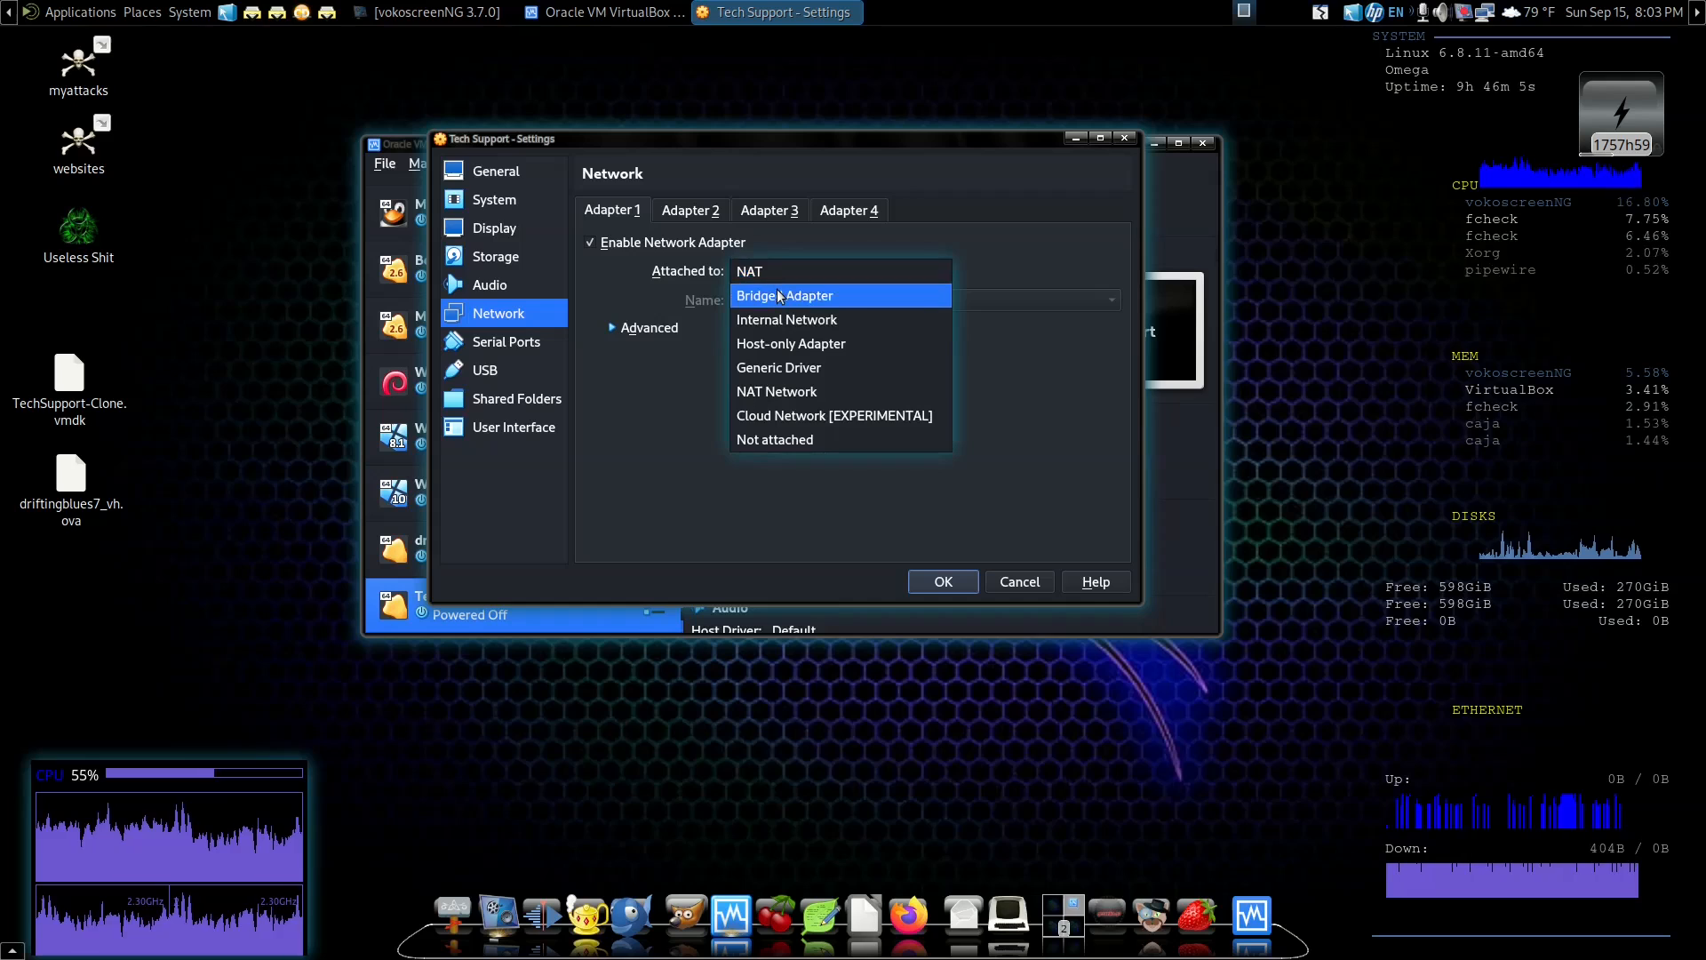
left_click(778, 296)
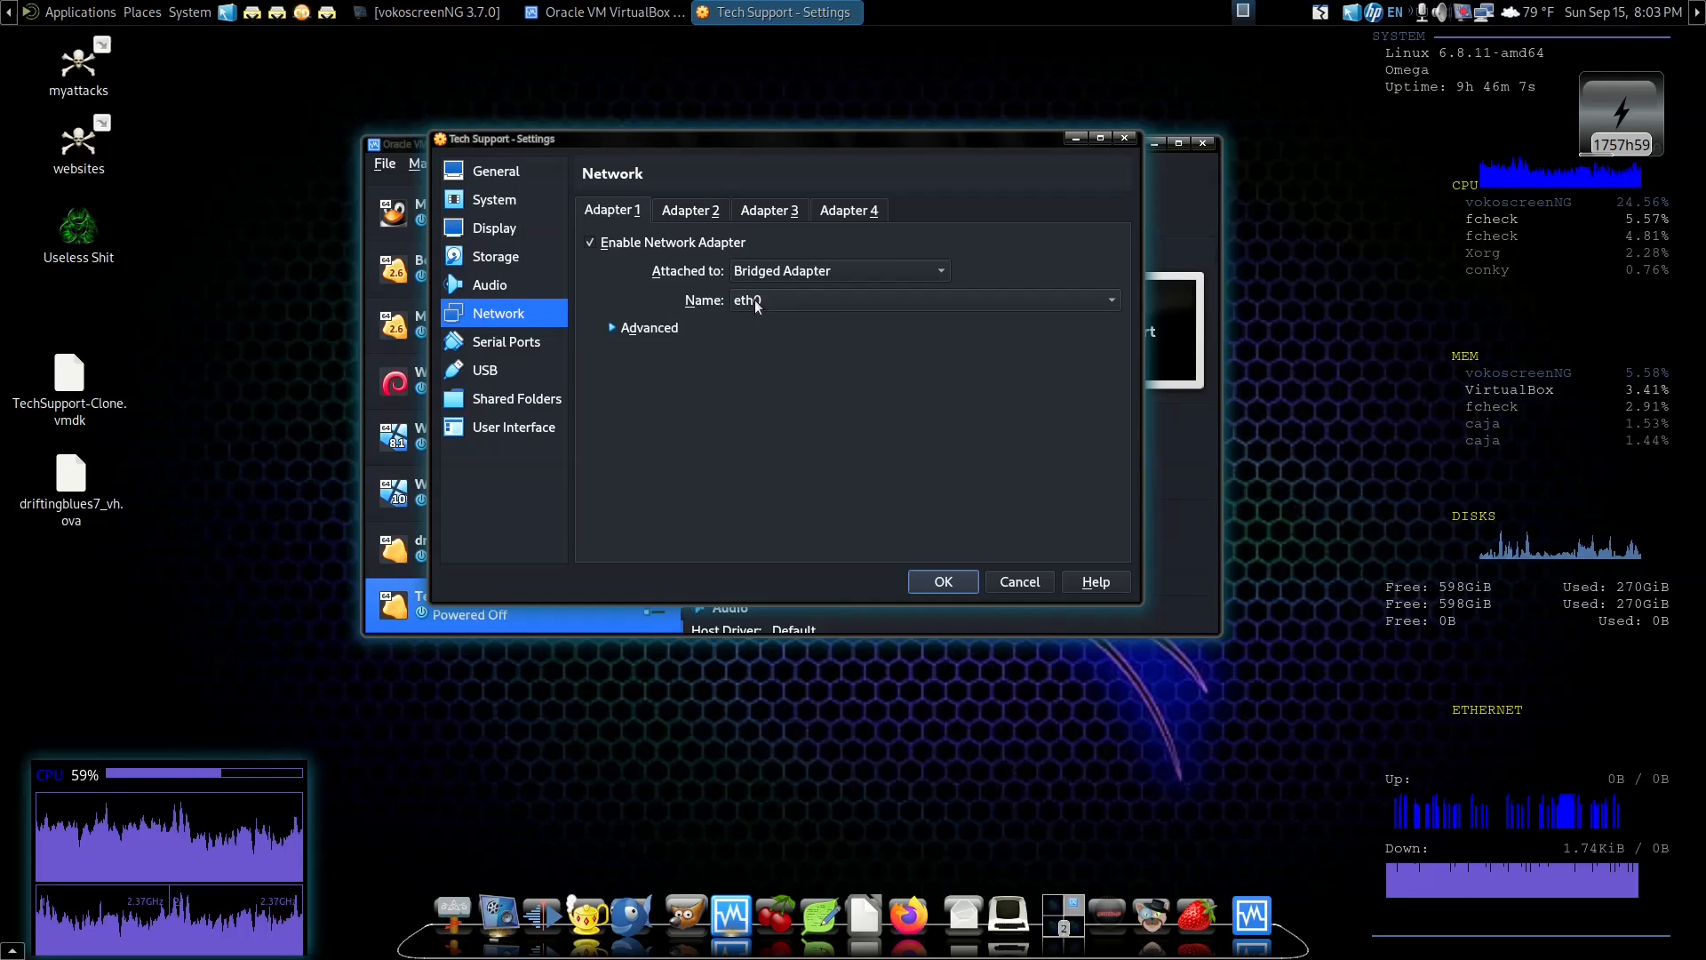
left_click(970, 579)
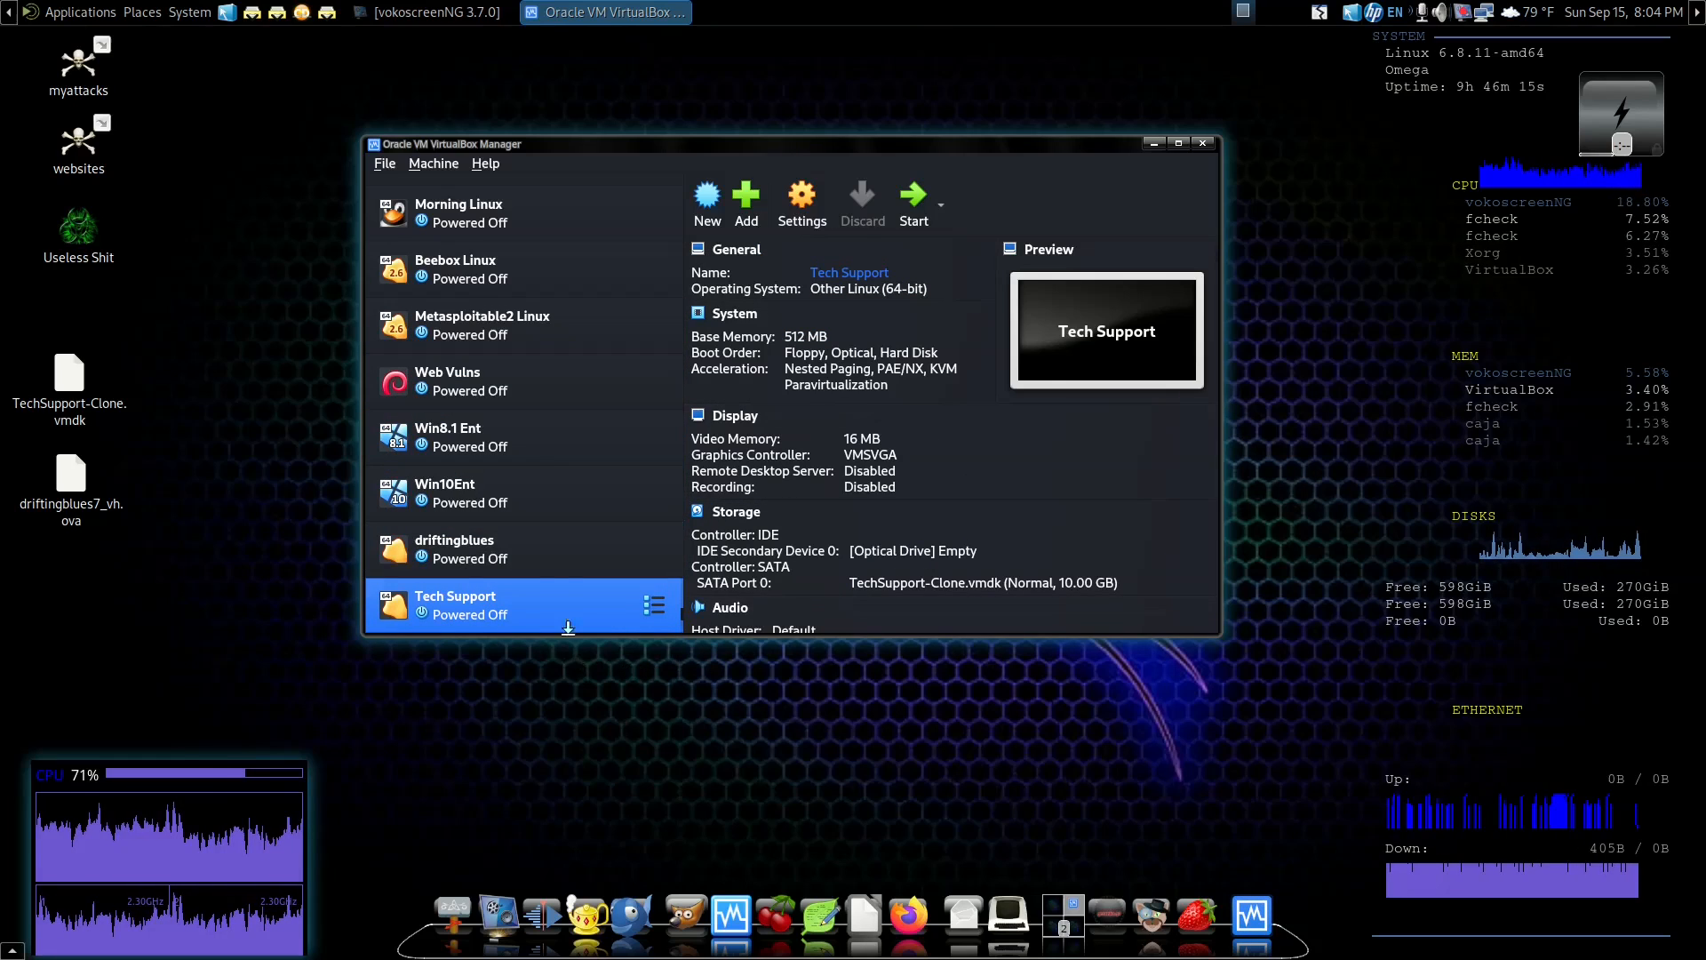
Check how network Adapter 1 of the driftingblues machine is attached, close its settings, and select the Tech Support machine again
left_click(555, 555)
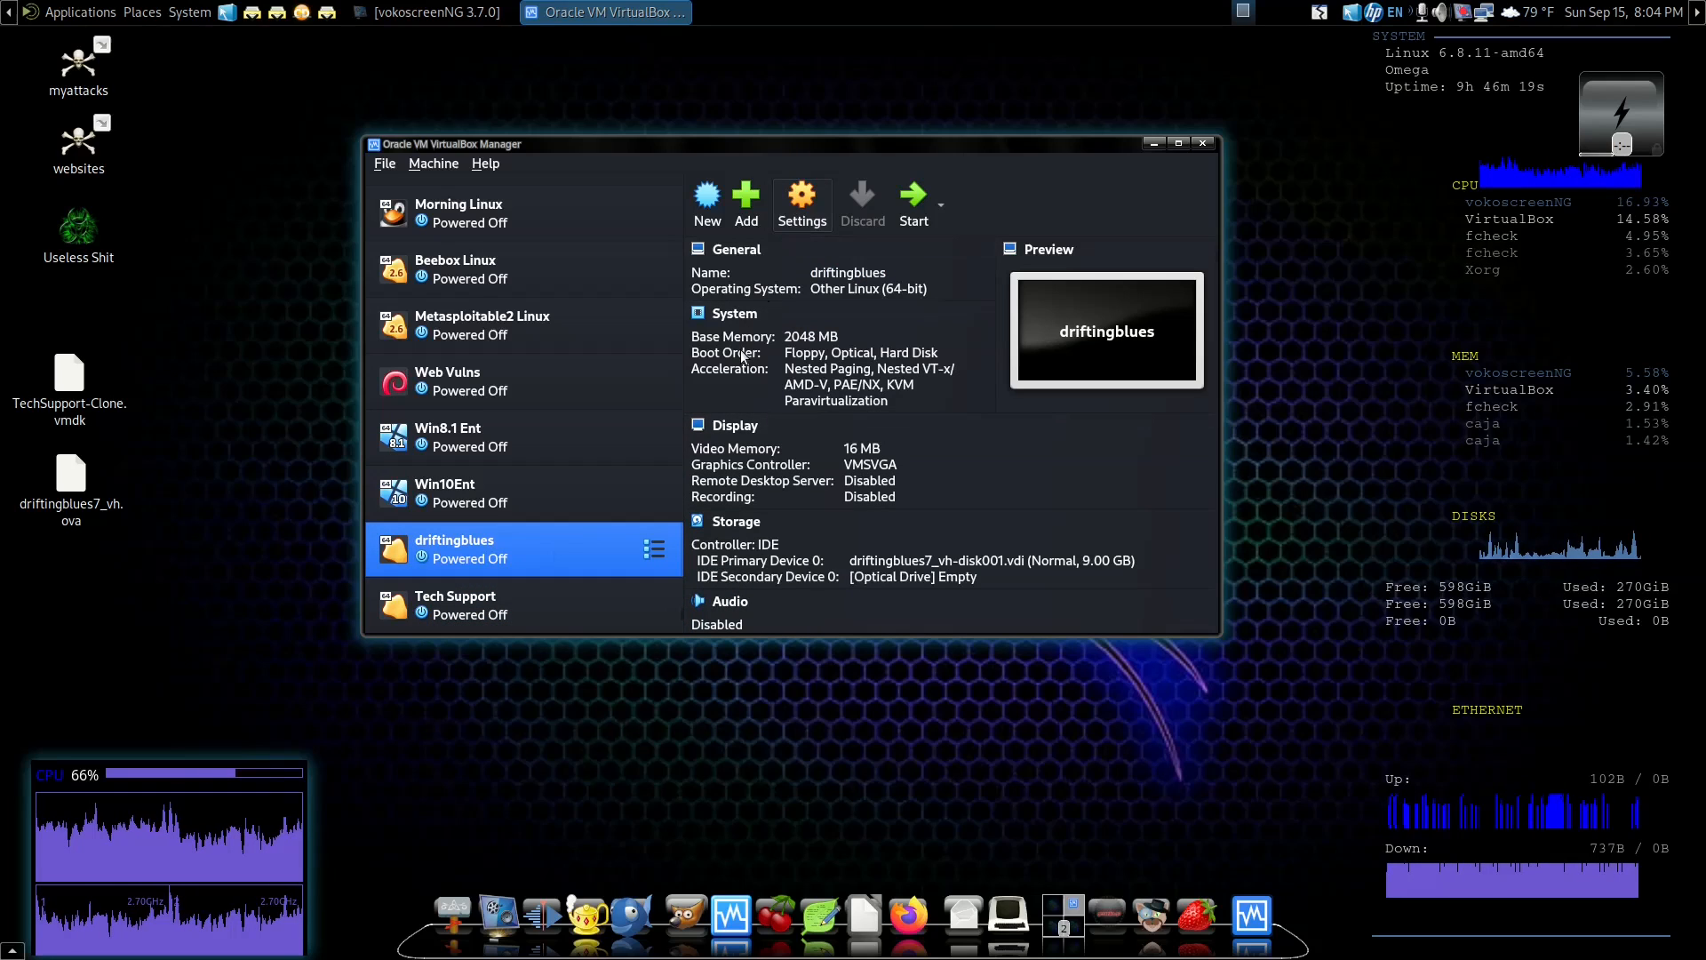
key("ctrl+s")
left_click(519, 320)
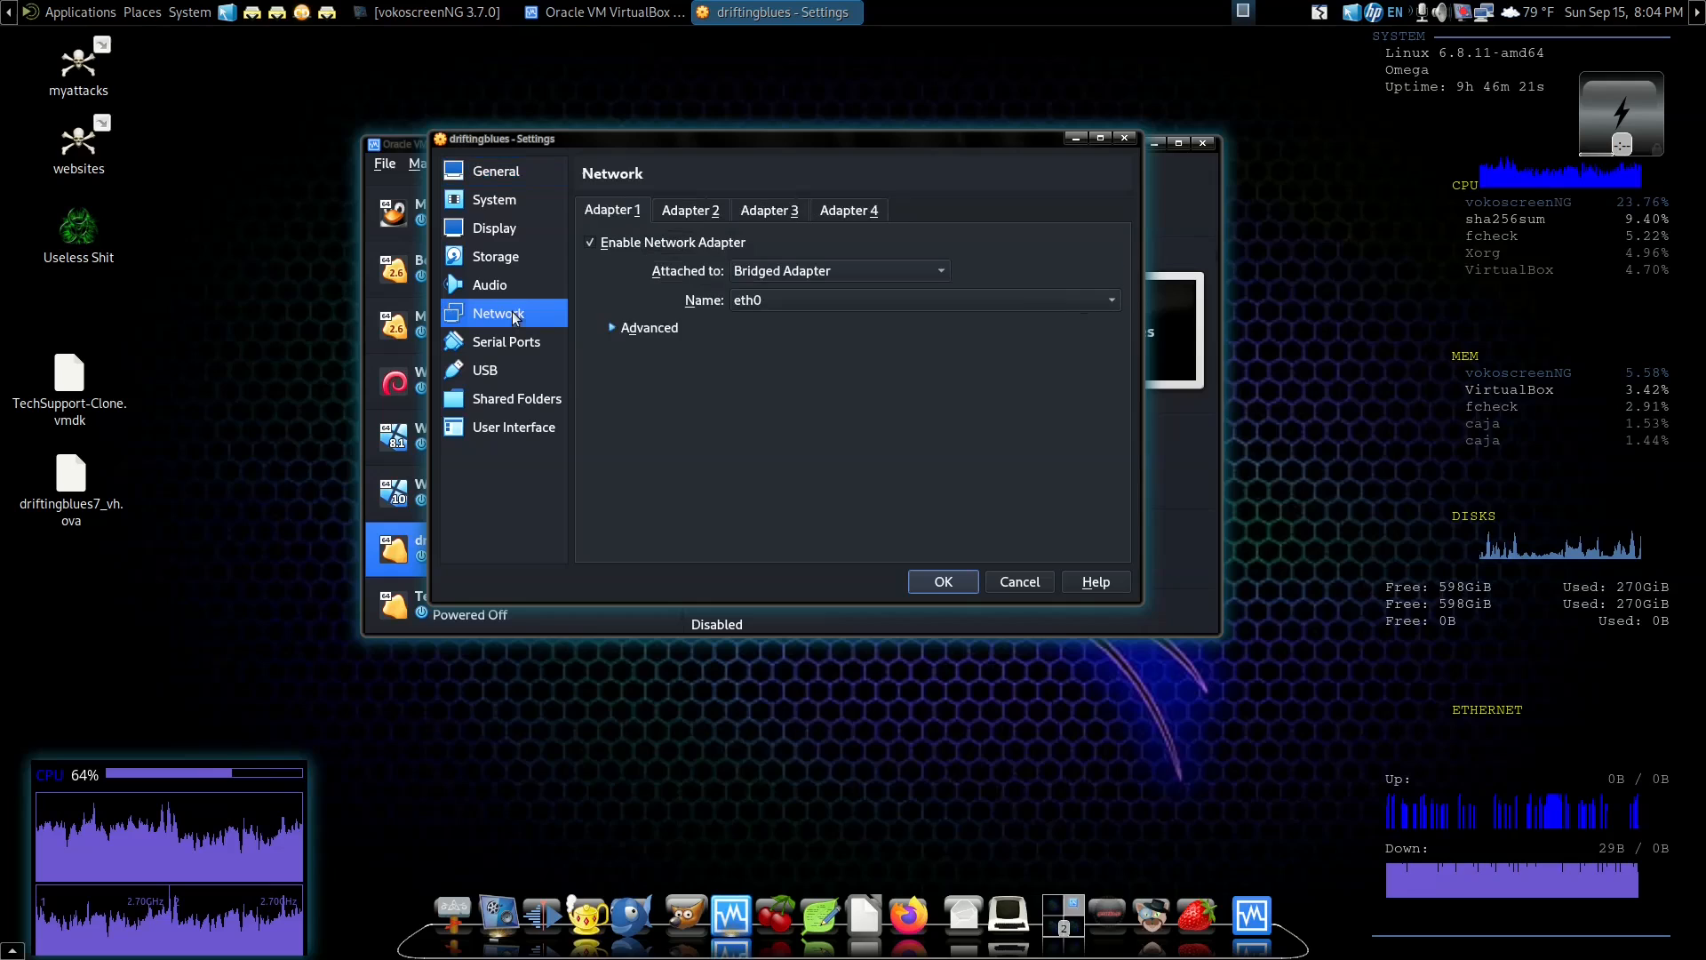
left_click(941, 581)
left_click(515, 605)
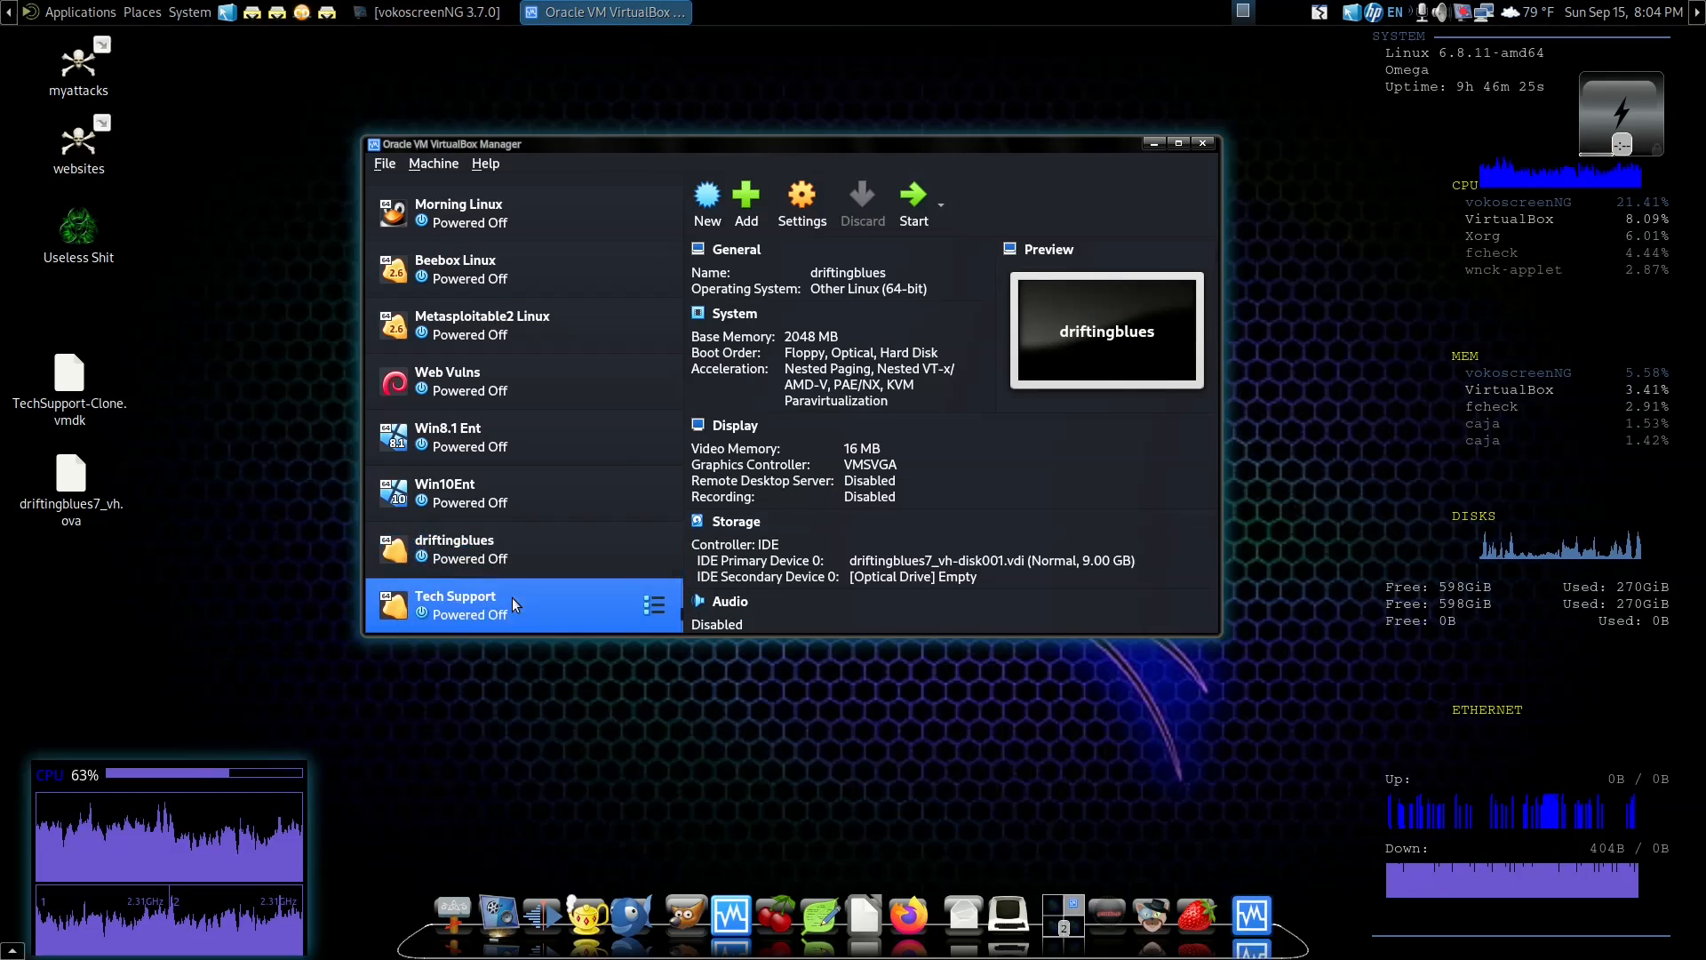